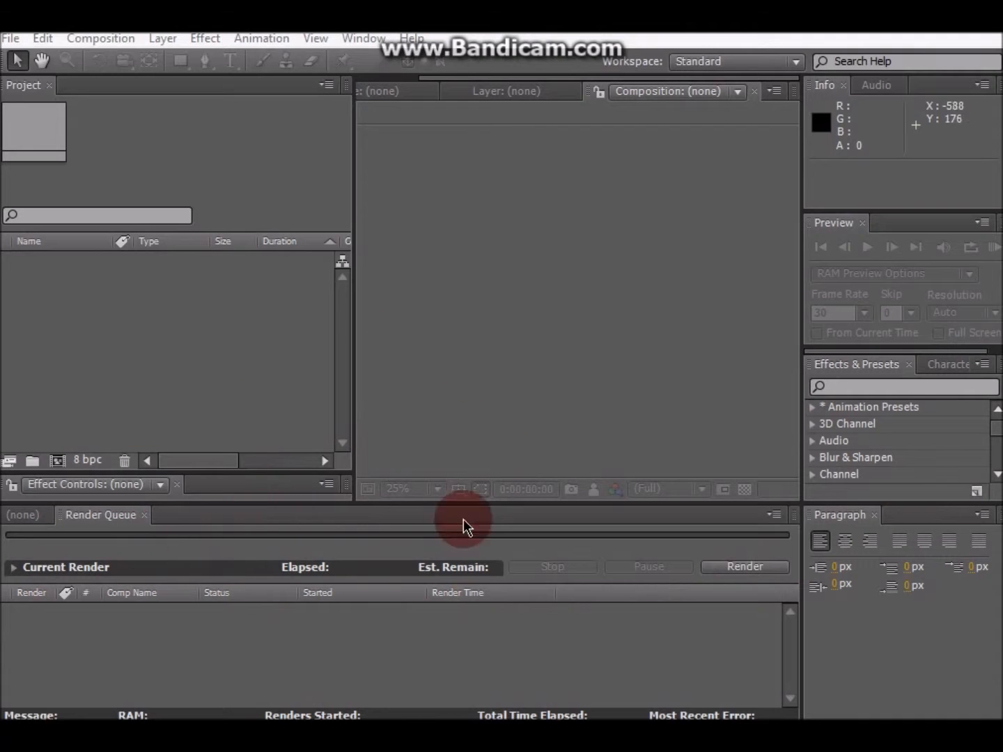
# Show the empty timeline in place of the Render Queue
pyautogui.moveTo(213, 463); pyautogui.dragTo(176, 462)
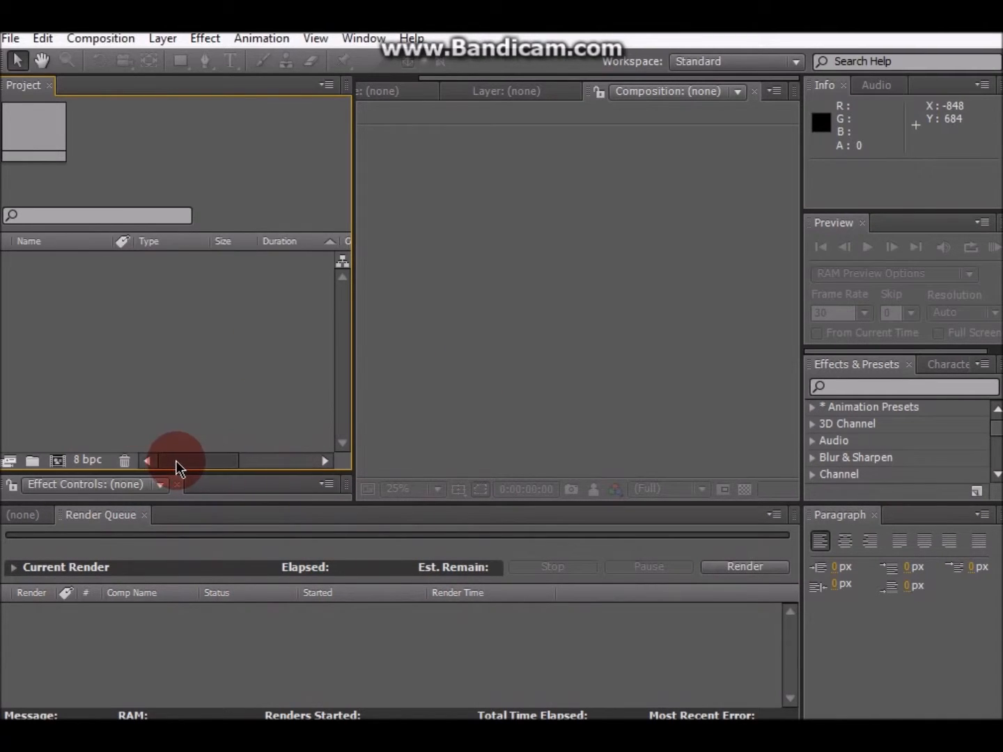
pyautogui.click(339, 337)
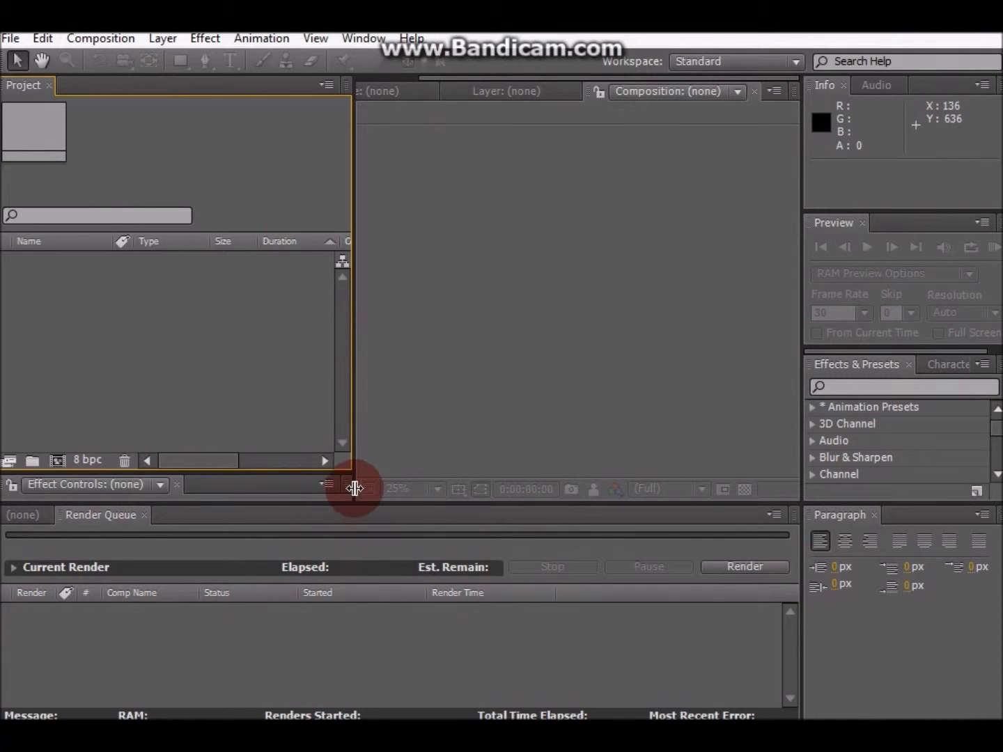
pyautogui.click(381, 466)
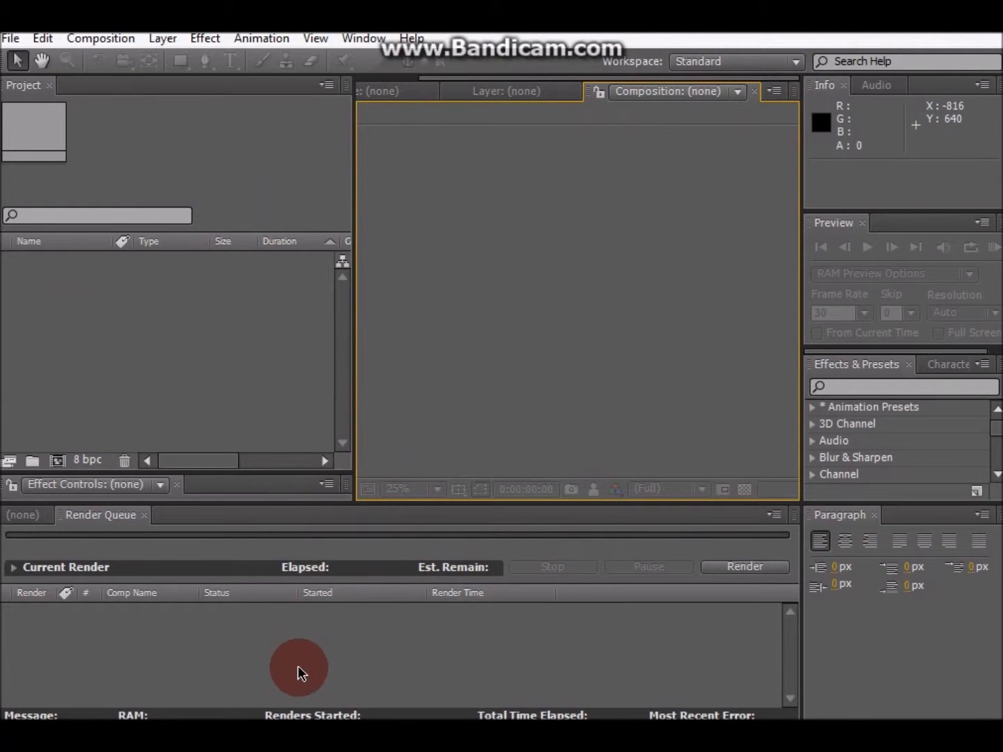
pyautogui.click(27, 515)
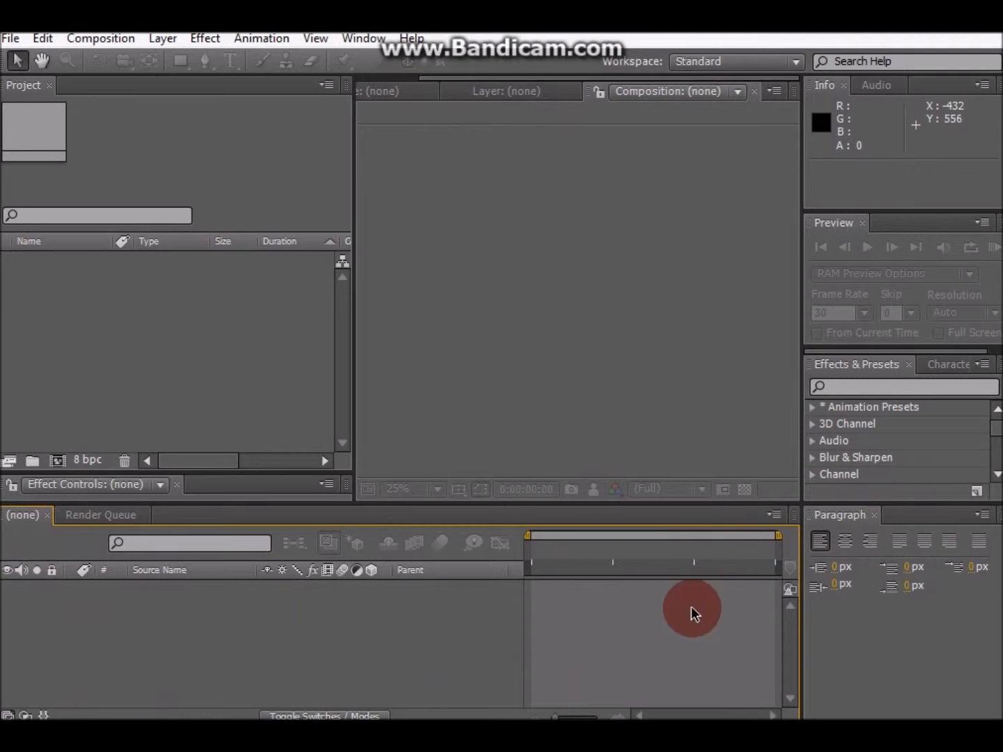
# Import the MM9.mp4 clip from the MOVIE 2 folder into the project
pyautogui.click(15, 39)
pyautogui.moveTo(83, 321)
pyautogui.click(312, 323)
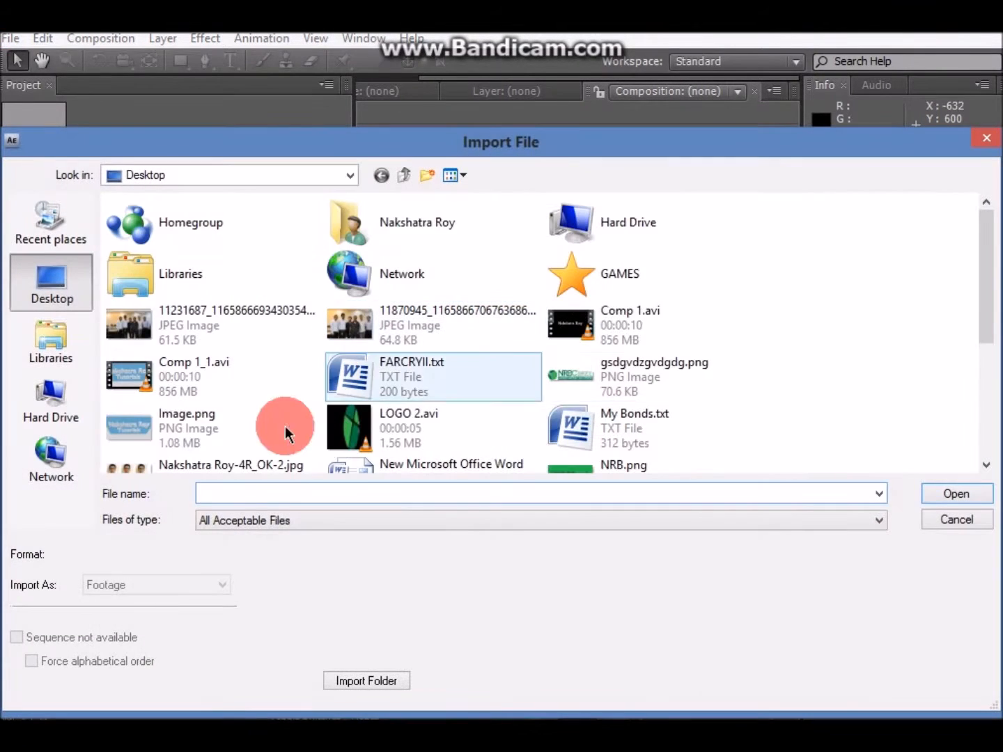
pyautogui.doubleClick(574, 222)
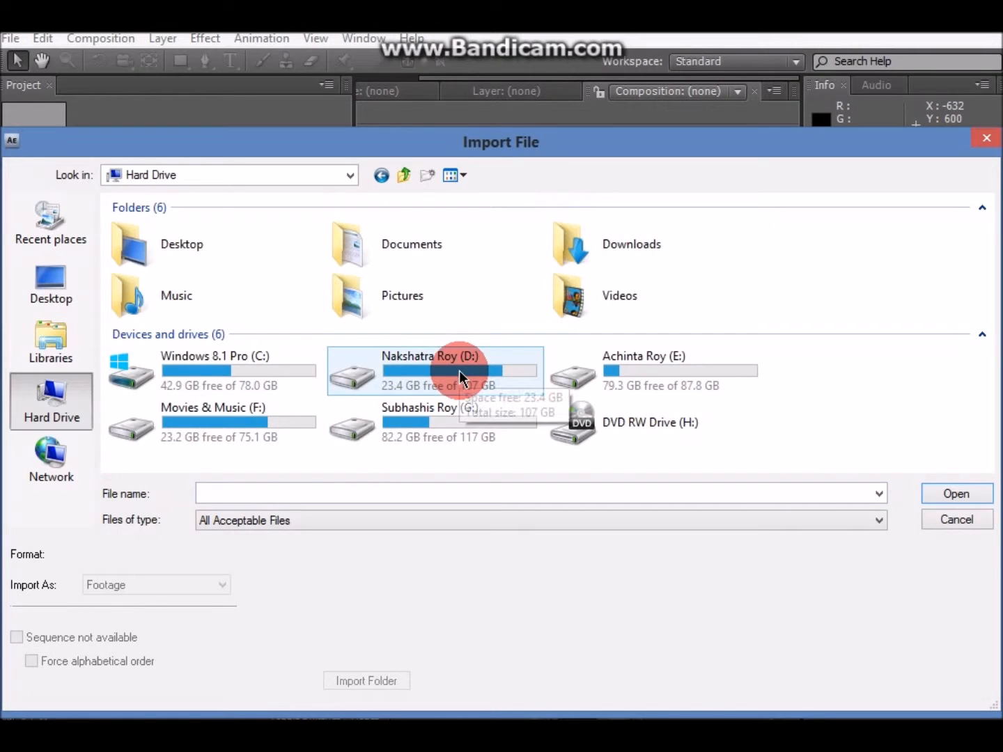
pyautogui.doubleClick(463, 372)
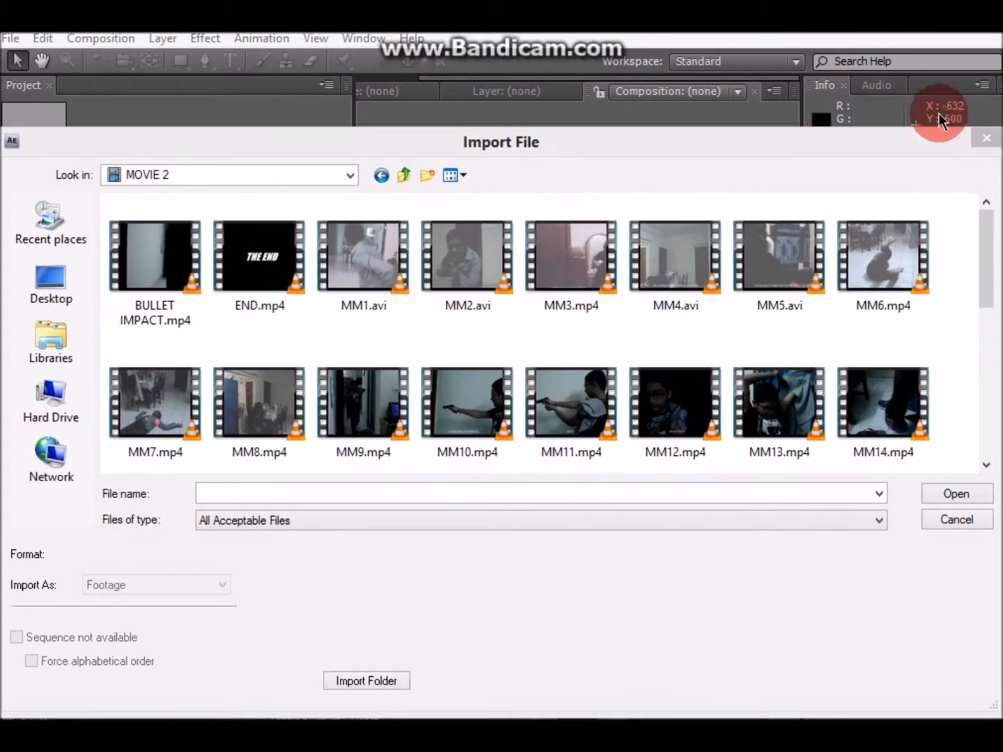
pyautogui.click(689, 279)
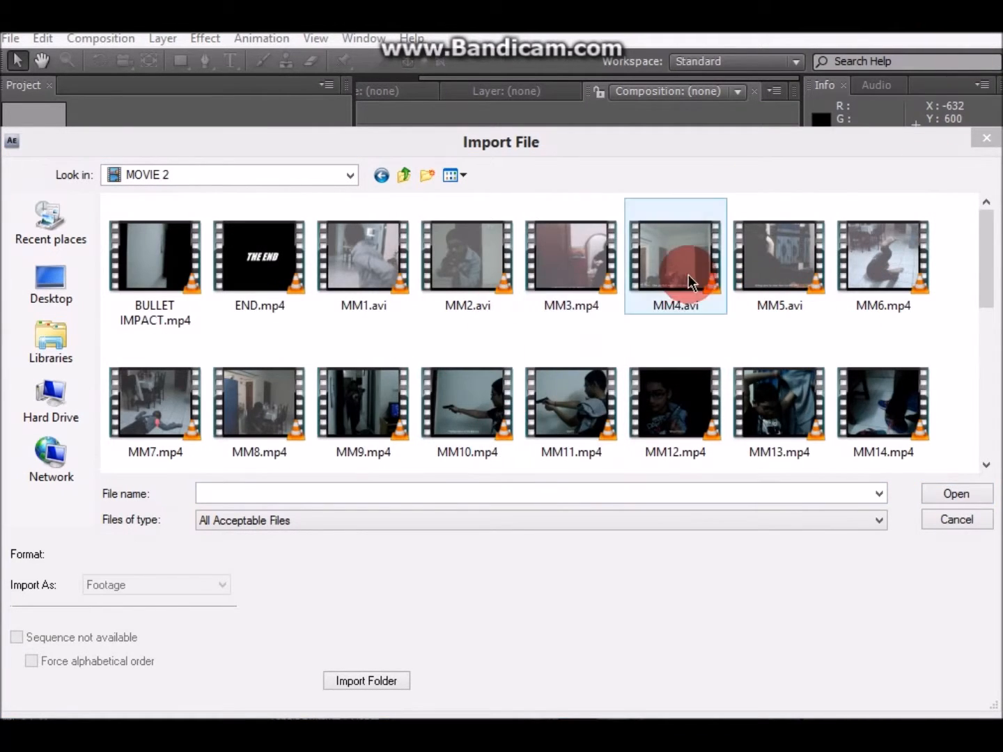
pyautogui.click(949, 491)
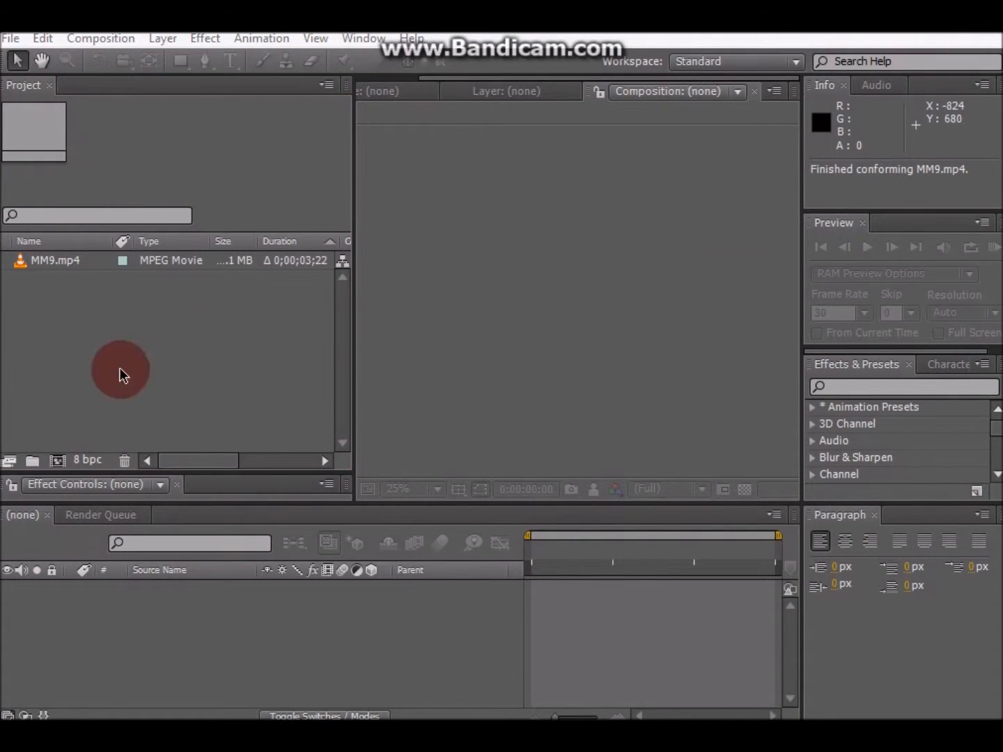
# Create a composition directly from the MM9.mp4 footage and scrub through its timeline, returning to the start
pyautogui.click(150, 361)
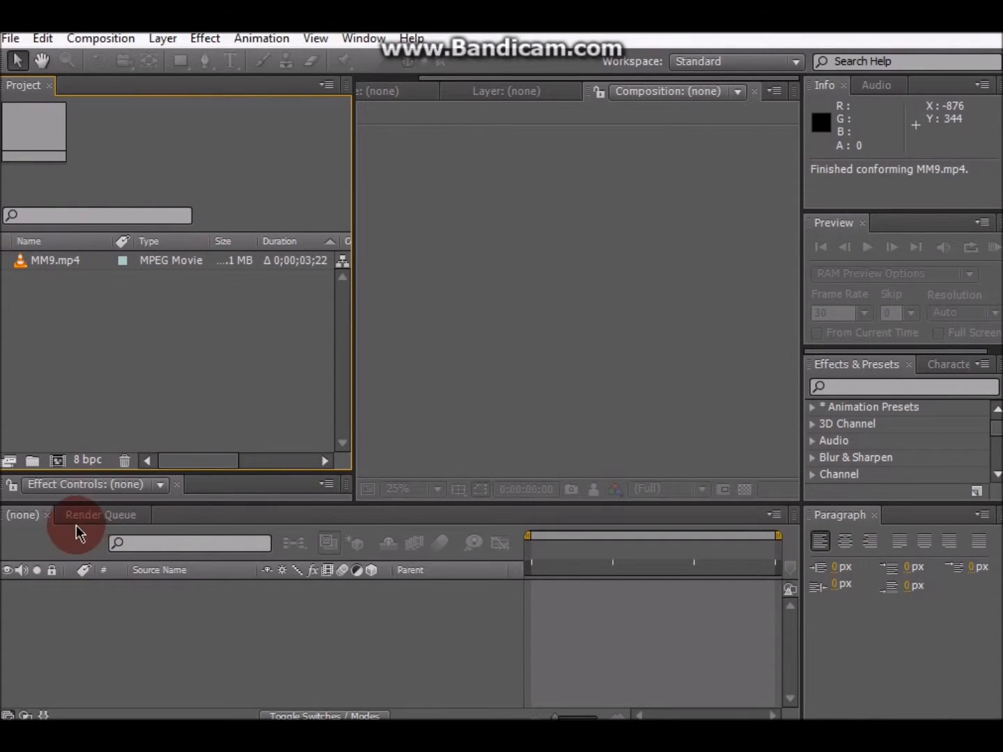
pyautogui.click(26, 517)
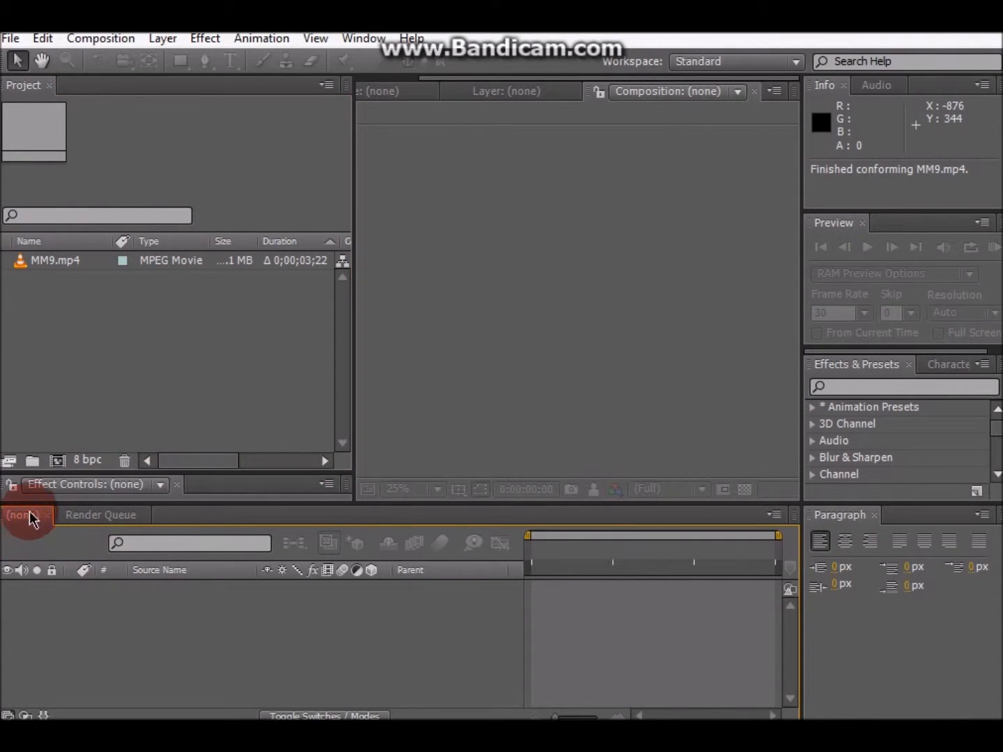
pyautogui.click(70, 293)
pyautogui.moveTo(43, 260); pyautogui.dragTo(68, 263)
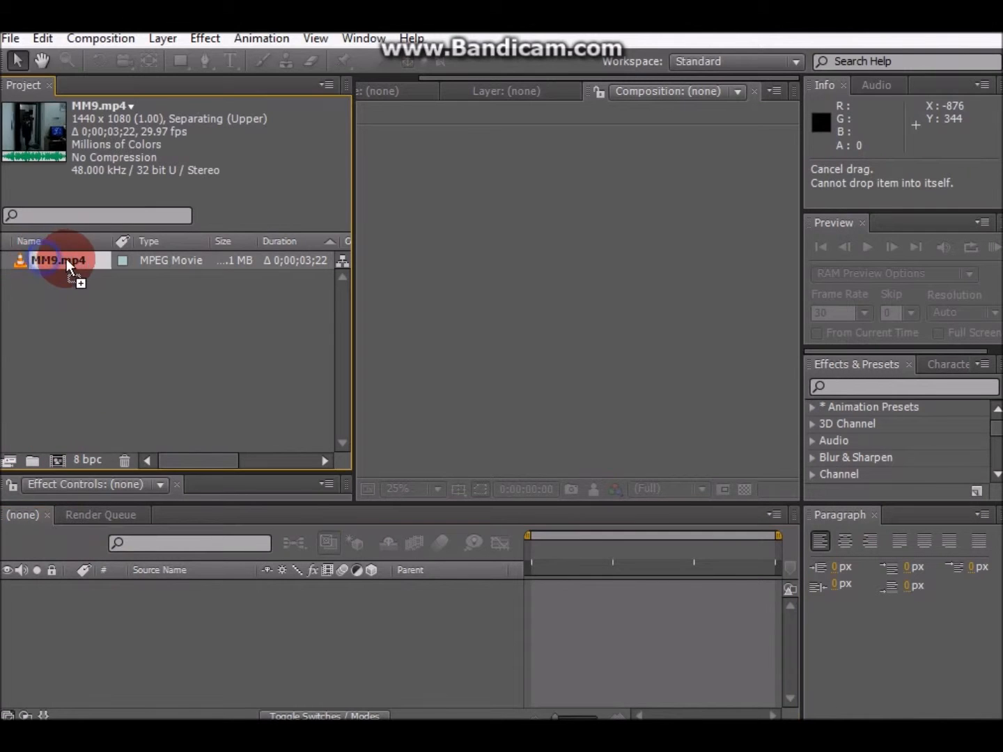
pyautogui.moveTo(123, 411); pyautogui.dragTo(57, 462)
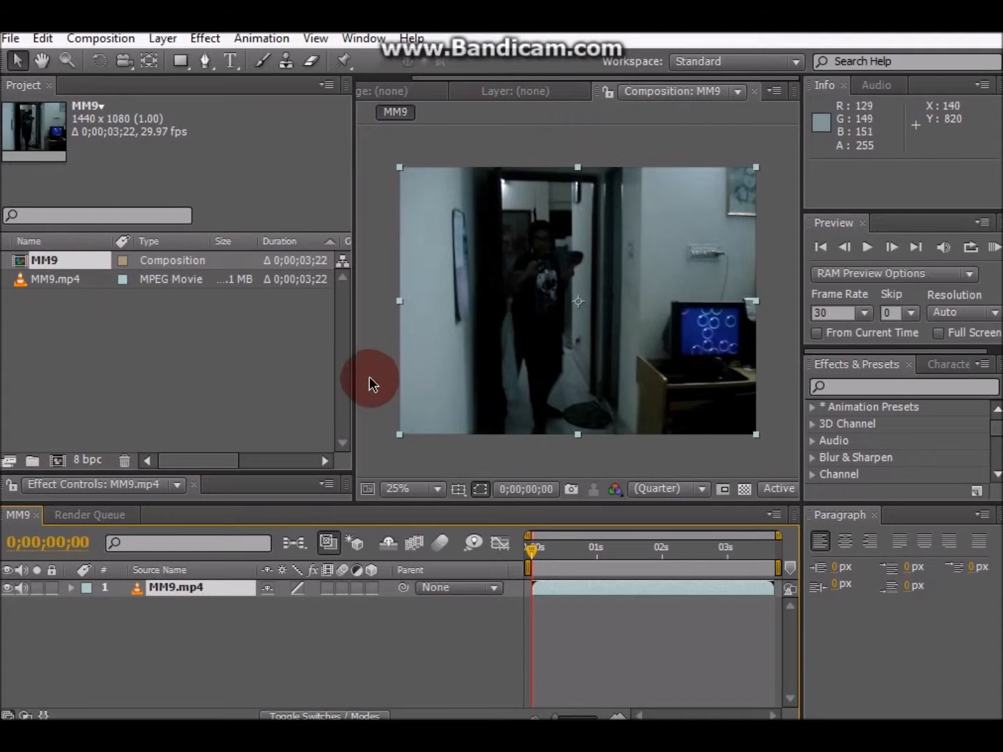
pyautogui.scroll(-1, 555, 359)
pyautogui.scroll(1, 555, 359)
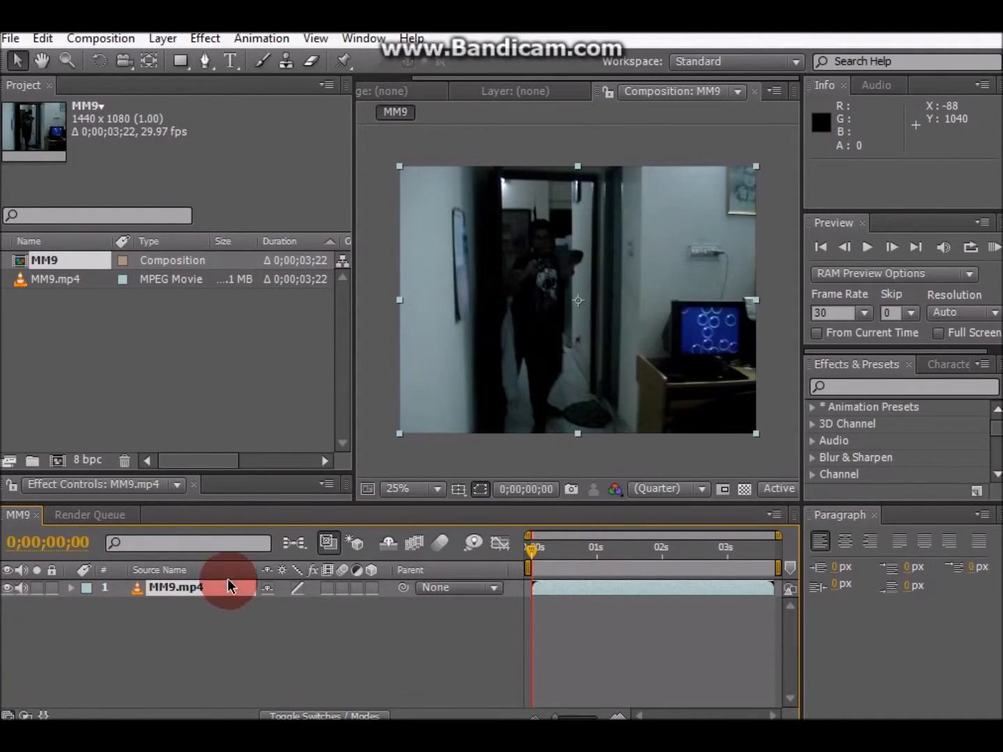
pyautogui.moveTo(532, 550); pyautogui.dragTo(675, 562)
pyautogui.moveTo(602, 561); pyautogui.dragTo(512, 553)
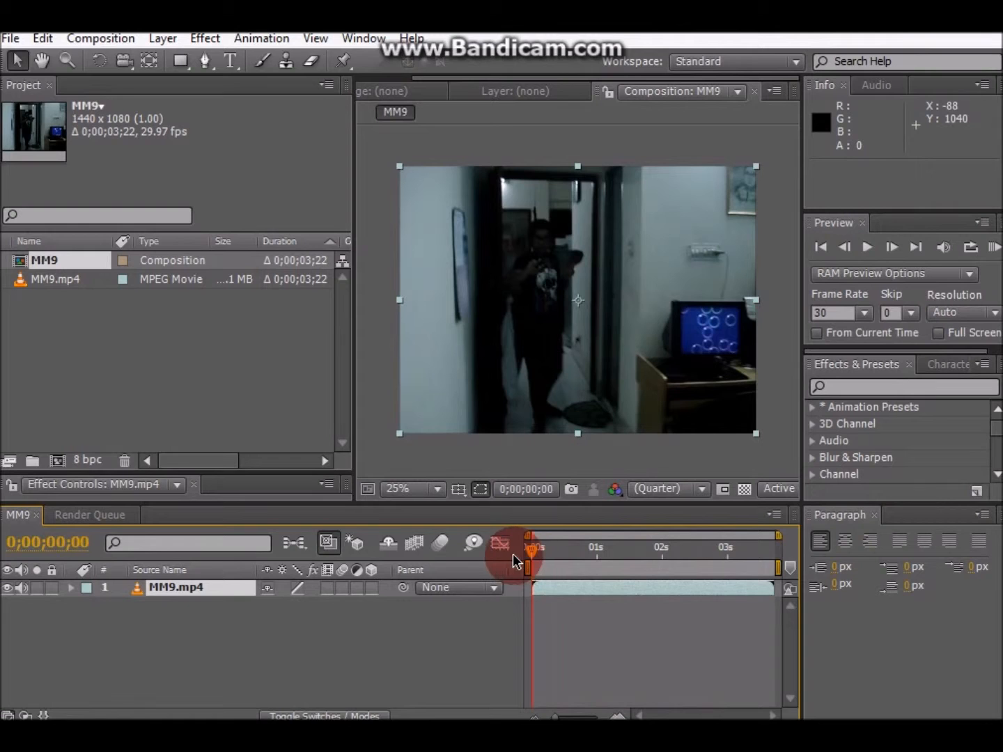
# Delete the MM9.mp4 footage and the MM9 composition from the project
pyautogui.click(61, 279)
pyautogui.press('Delete')
pyautogui.click(516, 438)
pyautogui.click(624, 438)
pyautogui.click(66, 262)
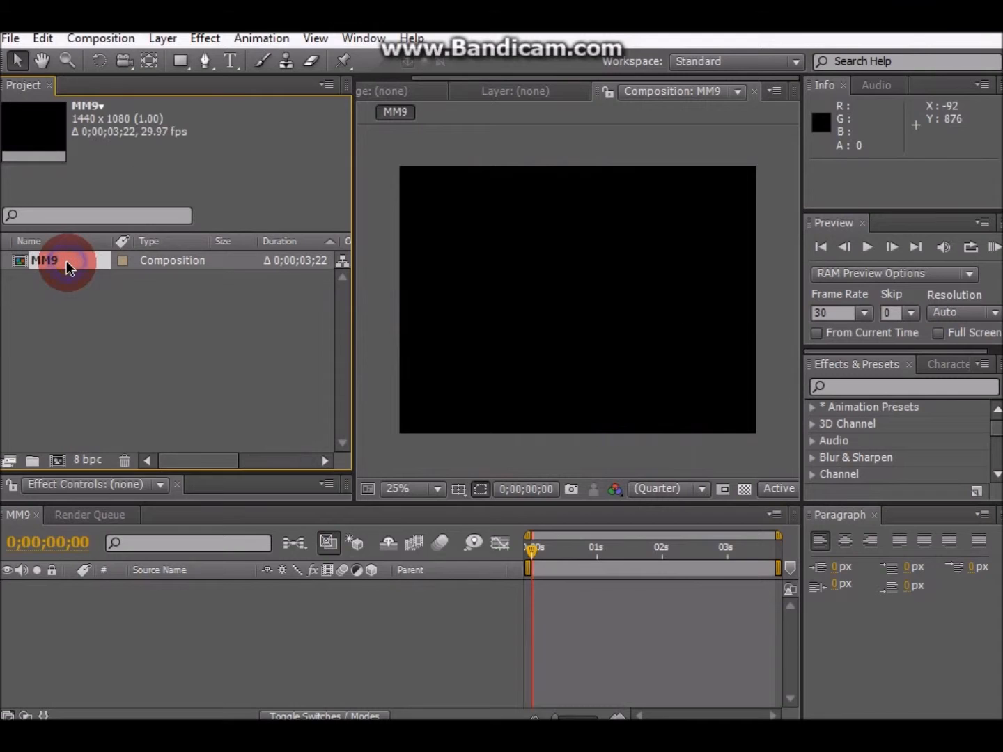
pyautogui.press('Delete')
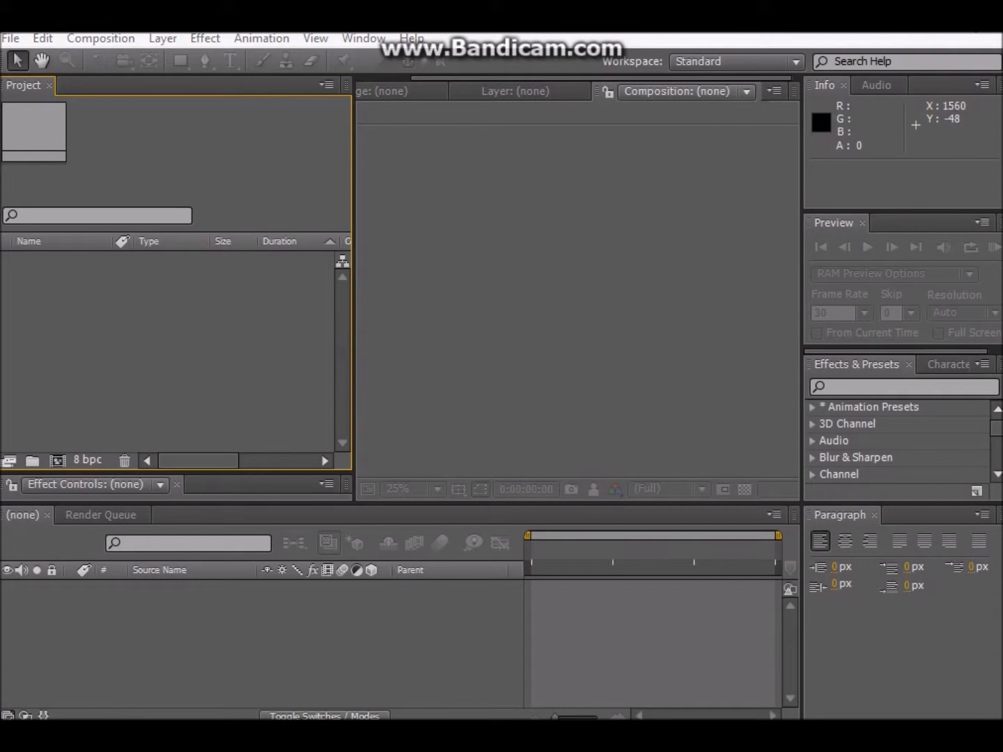
# Start a new composition named Comp 1, 1280 px wide at 30 frames per second, and set its height to 720 px
pyautogui.click(508, 277)
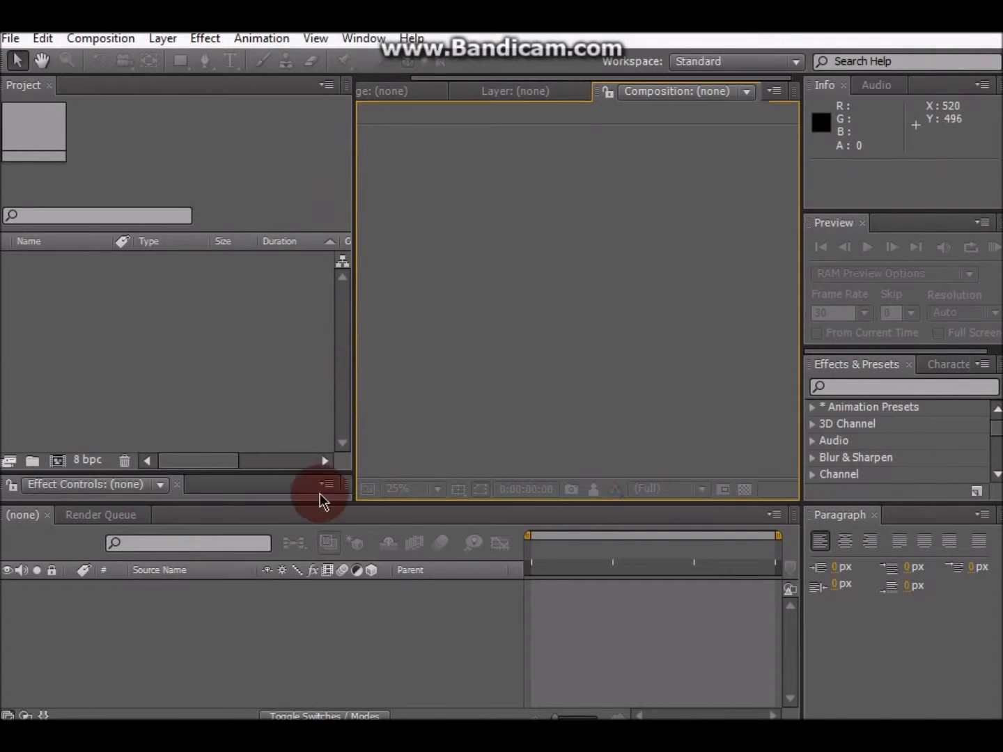
pyautogui.click(94, 40)
pyautogui.click(116, 60)
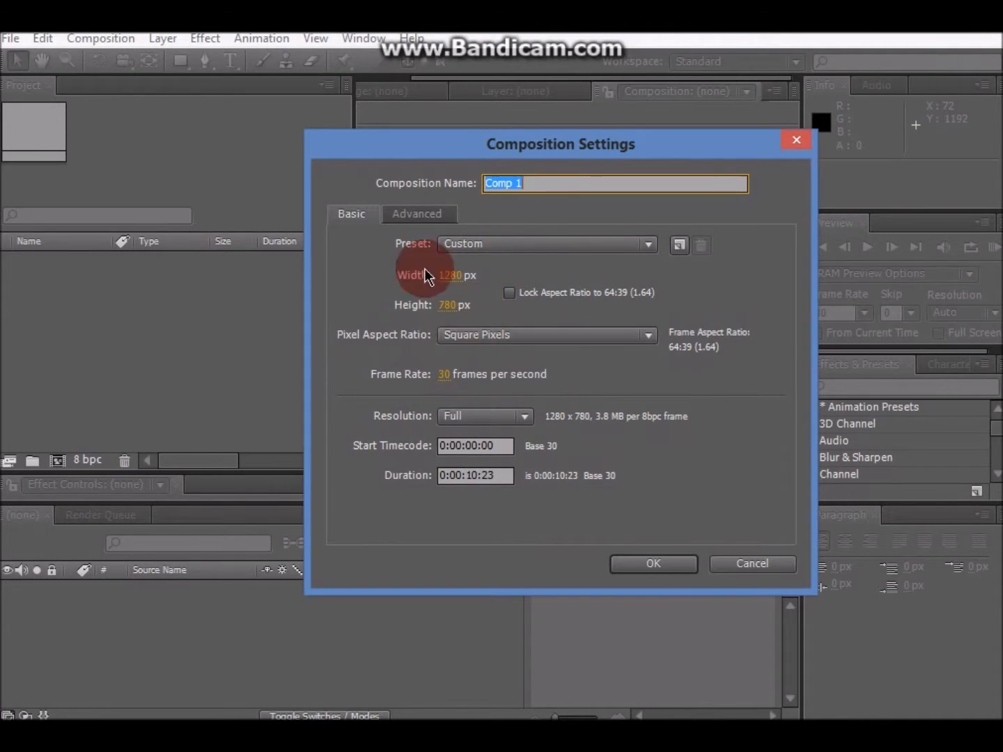
pyautogui.click(449, 306)
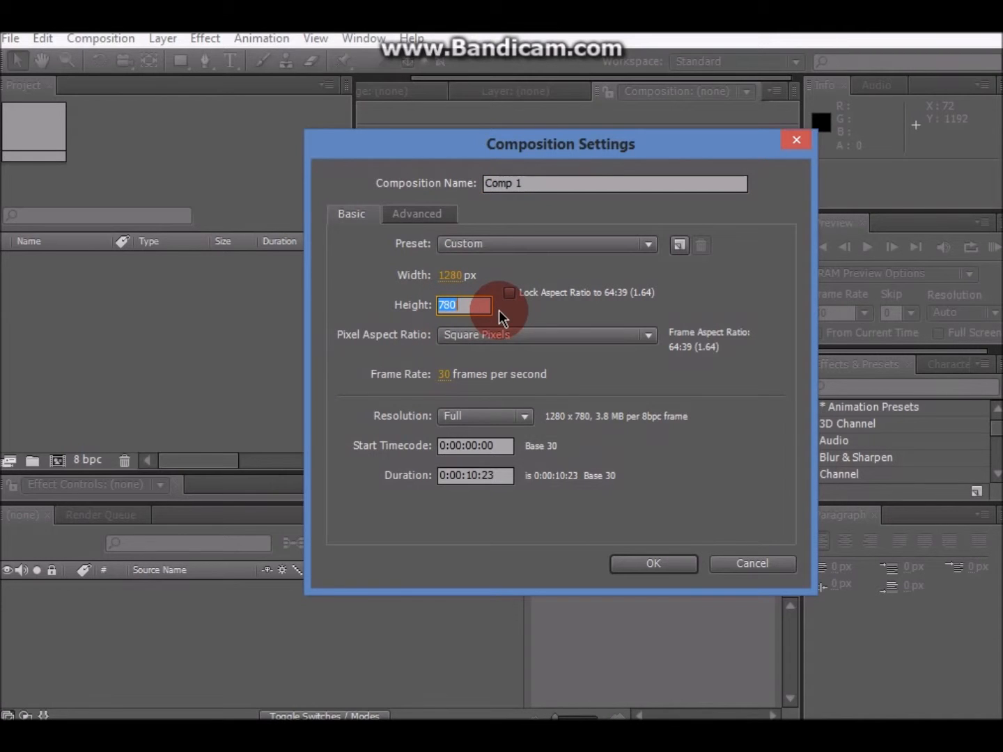
pyautogui.write('72')
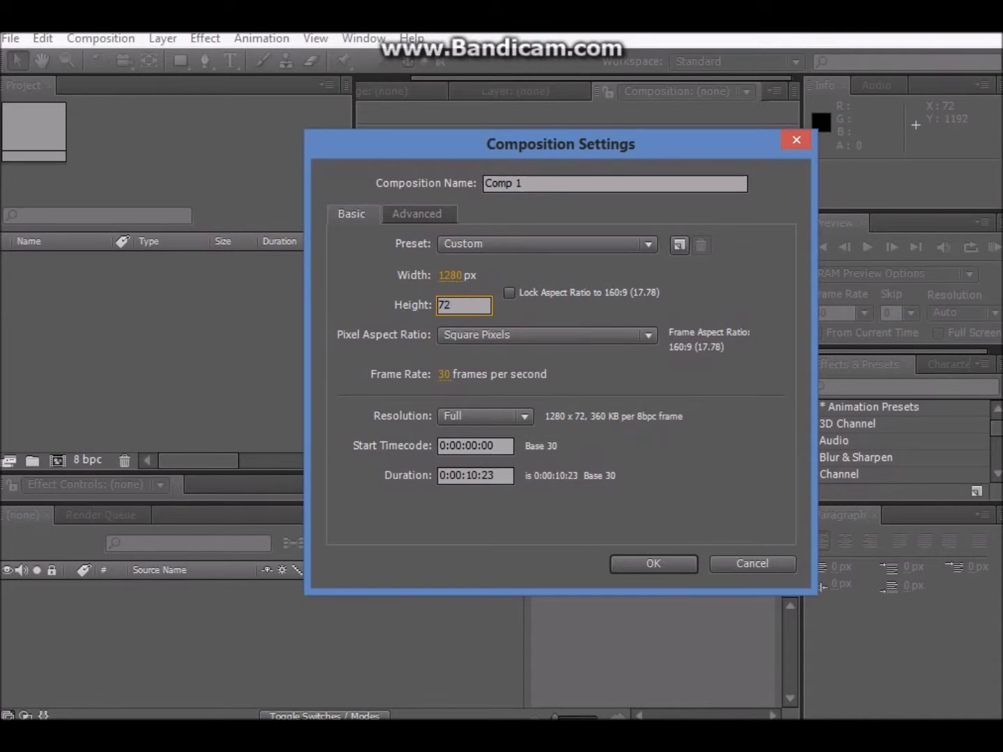
pyautogui.click(552, 390)
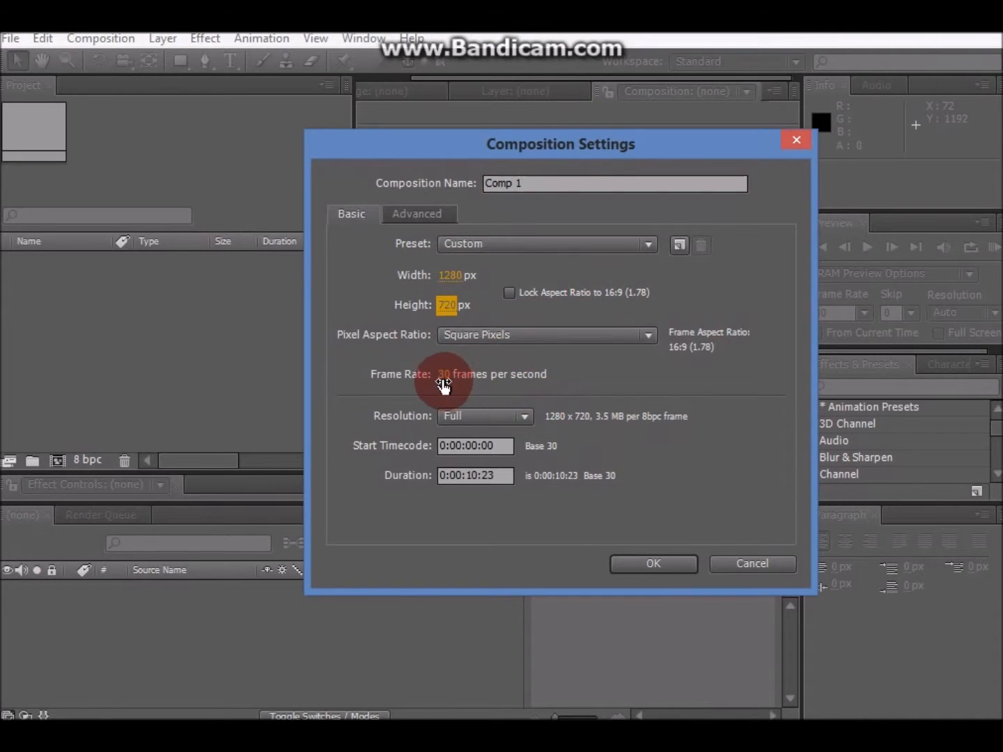
# Set the composition's duration to 0:00:03:23 and create it
pyautogui.click(474, 474)
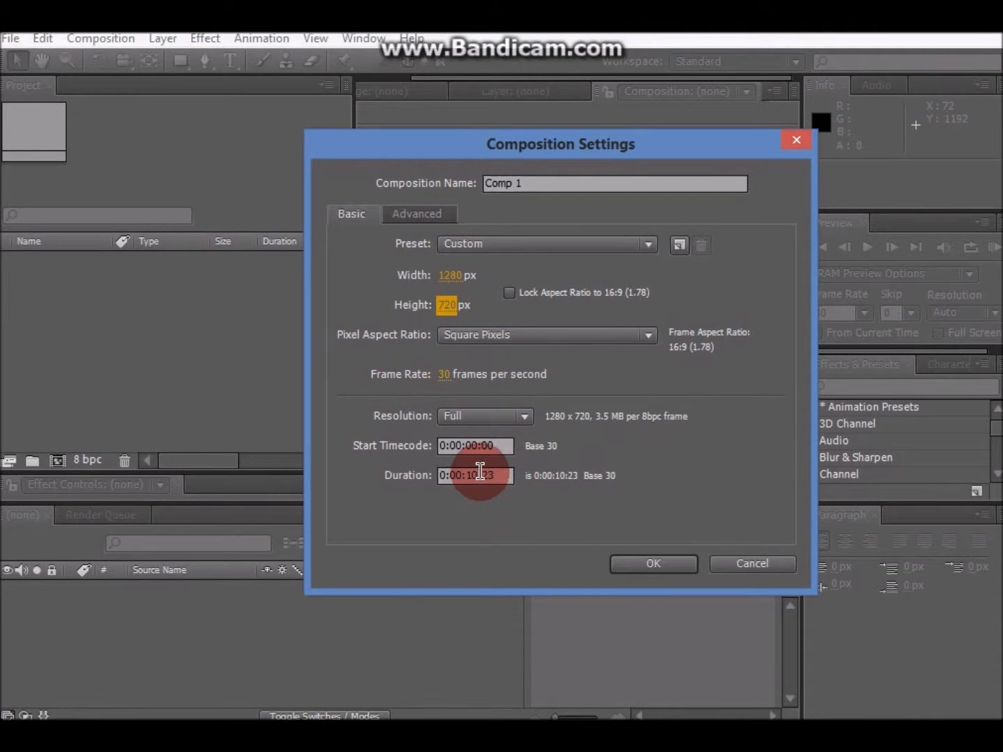
pyautogui.moveTo(479, 474); pyautogui.dragTo(466, 474)
pyautogui.press('BackSpace')
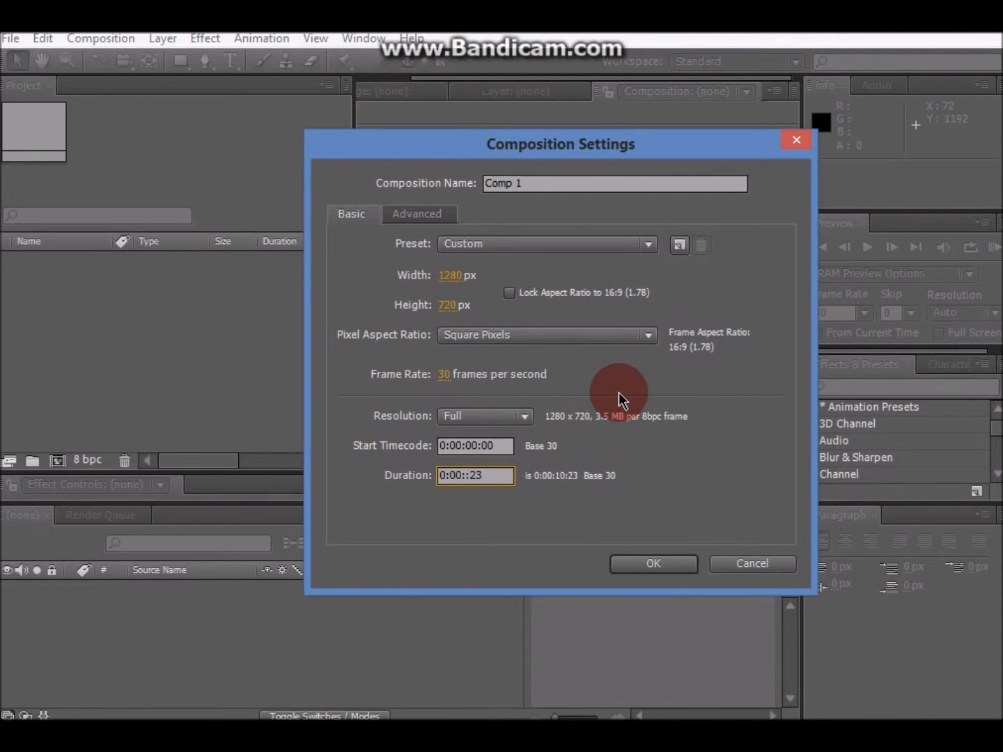
pyautogui.click(591, 391)
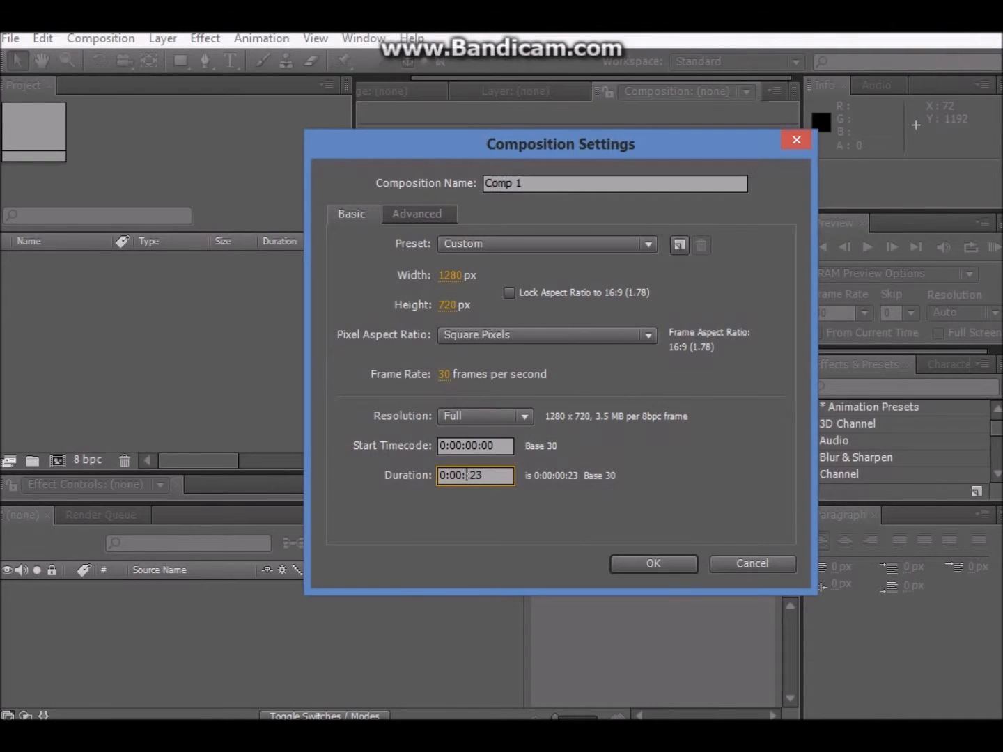
pyautogui.click(478, 475)
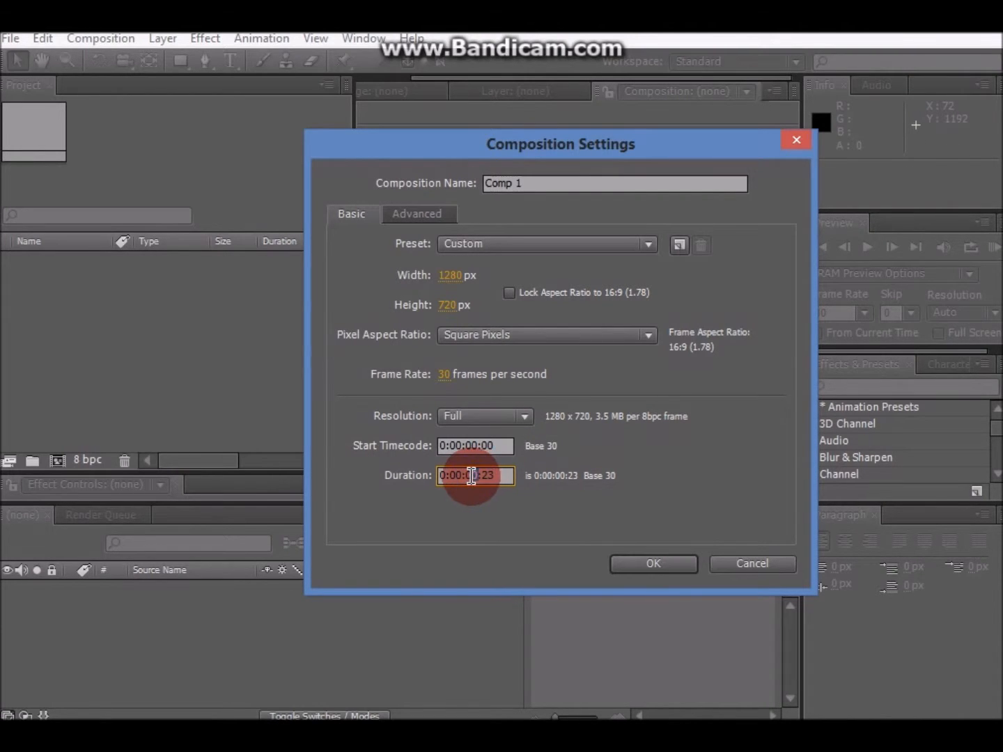
pyautogui.click(642, 549)
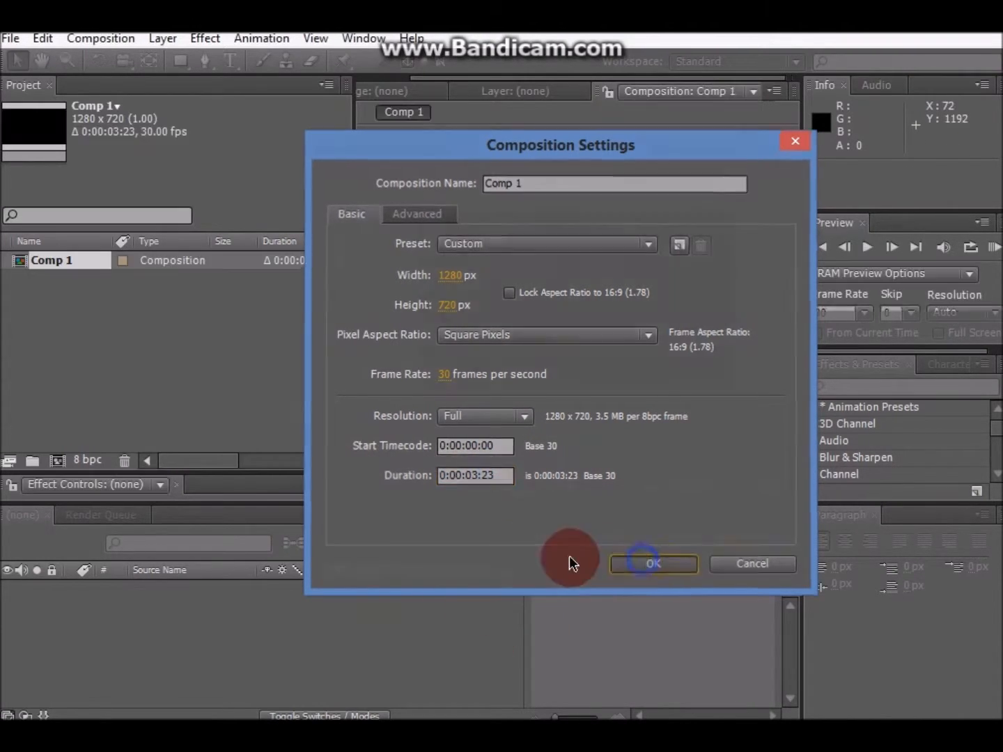
pyautogui.scroll(-1, 509, 369)
pyautogui.scroll(2, 481, 373)
pyautogui.scroll(-1, 464, 377)
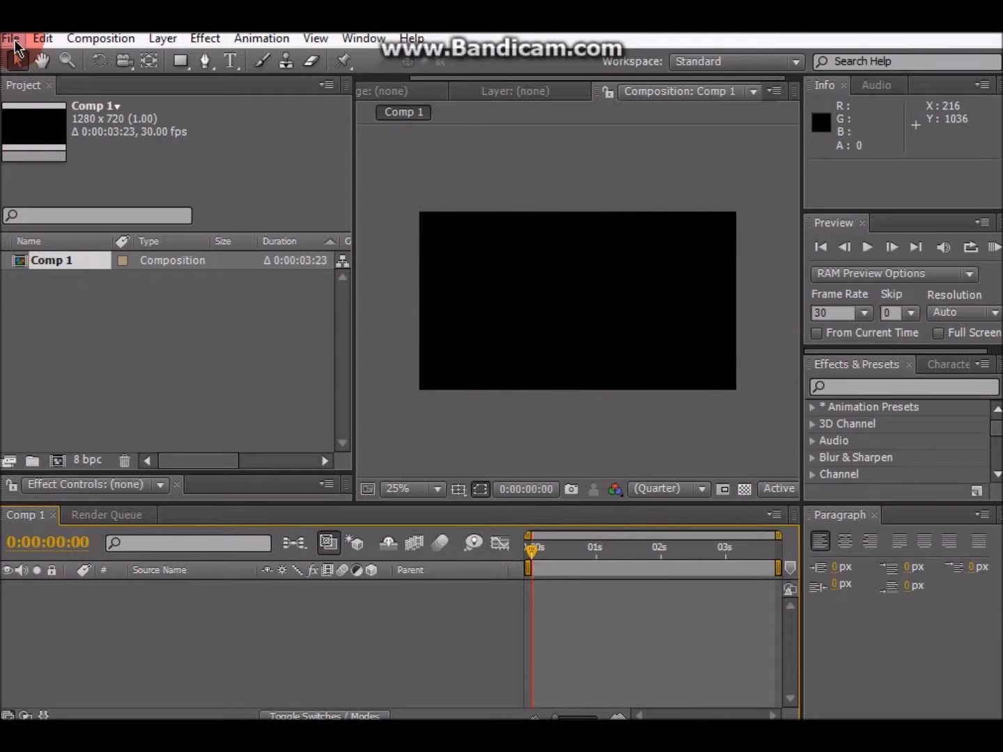
# Import MM9.mp4 into the project again and add it as a layer in Comp 1
pyautogui.click(975, 25)
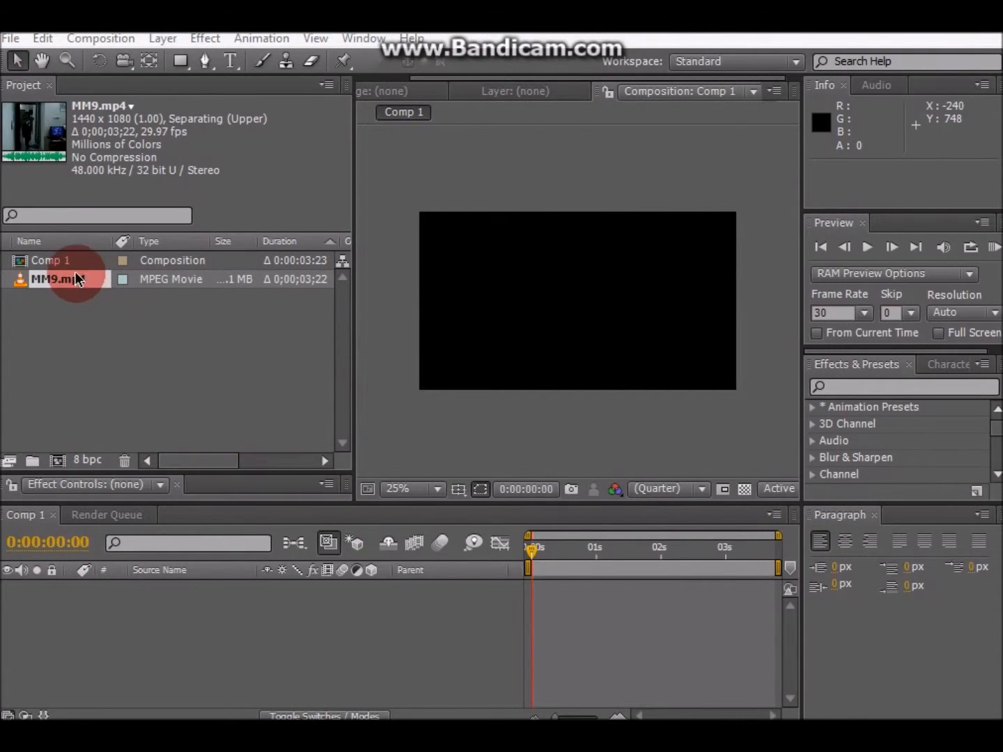
pyautogui.moveTo(58, 278); pyautogui.dragTo(202, 605)
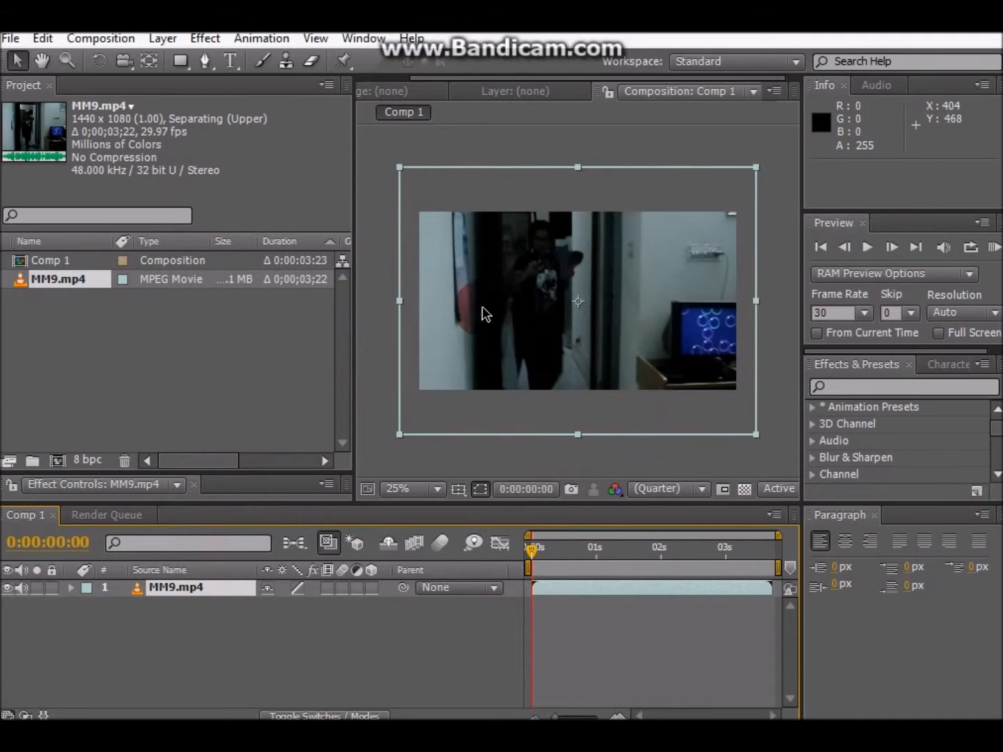
pyautogui.scroll(-1, 518, 365)
pyautogui.scroll(1, 544, 357)
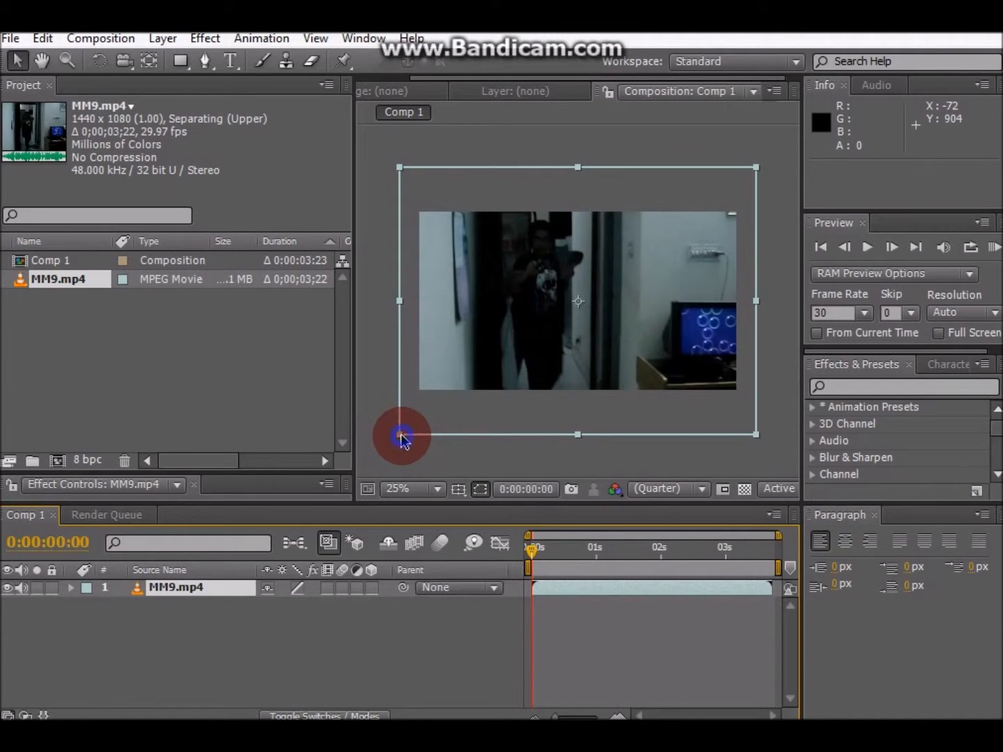
# Scale the MM9.mp4 layer to 67%, stretch its width to 89% to fill the frame, and leave the layer selected
pyautogui.moveTo(404, 432); pyautogui.dragTo(461, 392)
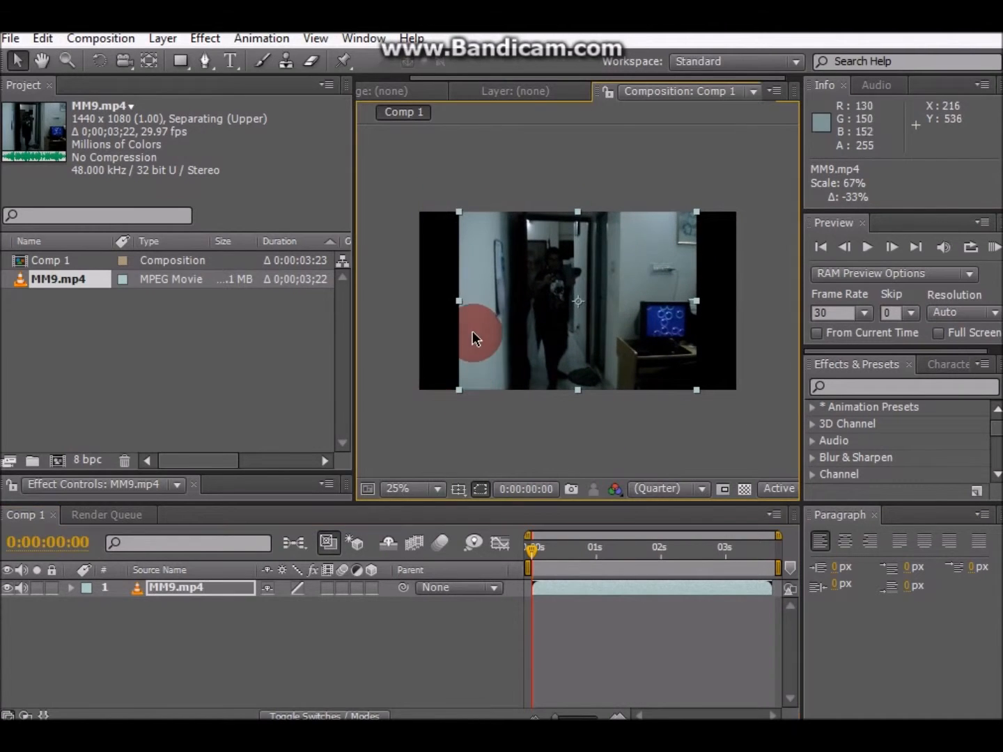
pyautogui.moveTo(460, 303); pyautogui.dragTo(416, 305)
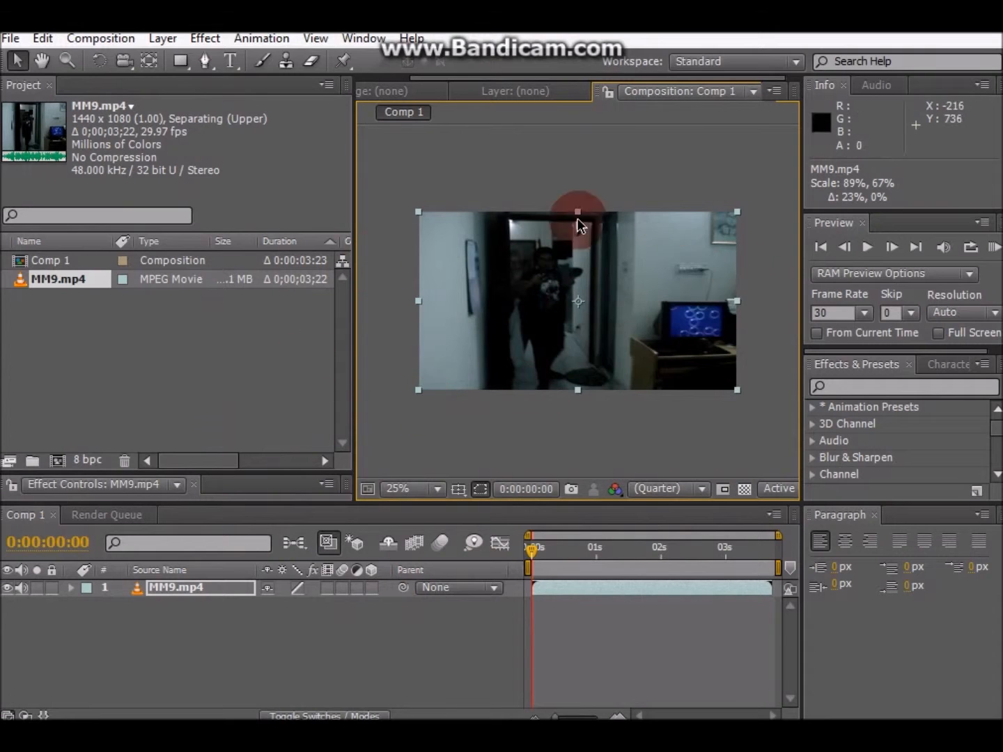
pyautogui.moveTo(530, 548); pyautogui.dragTo(448, 662)
pyautogui.click(213, 633)
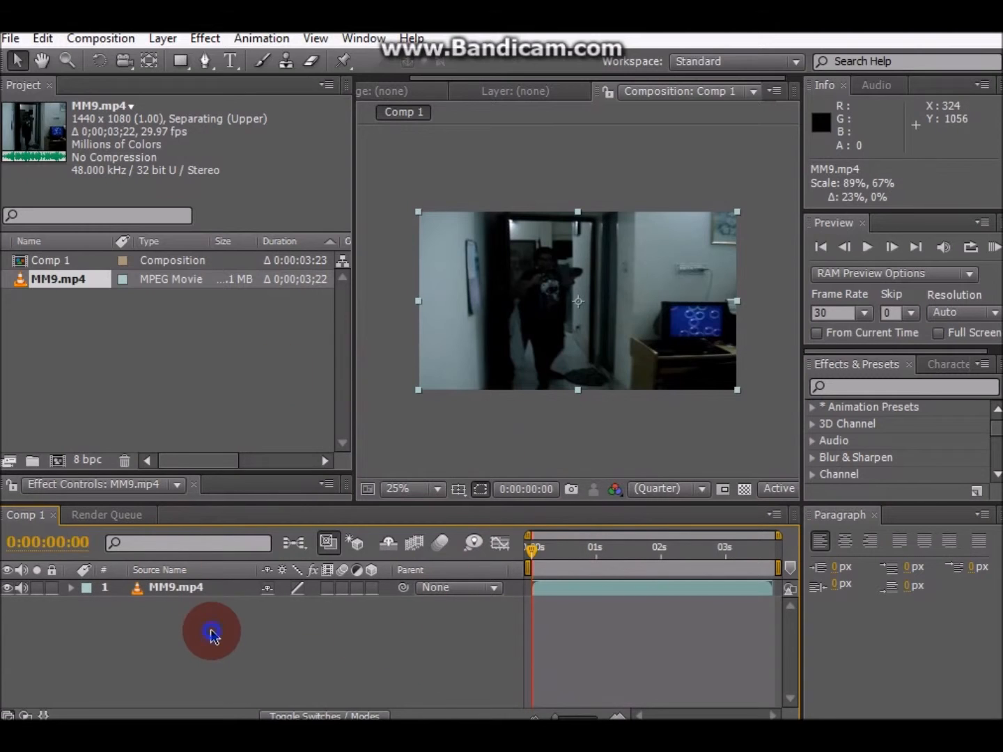
pyautogui.click(189, 586)
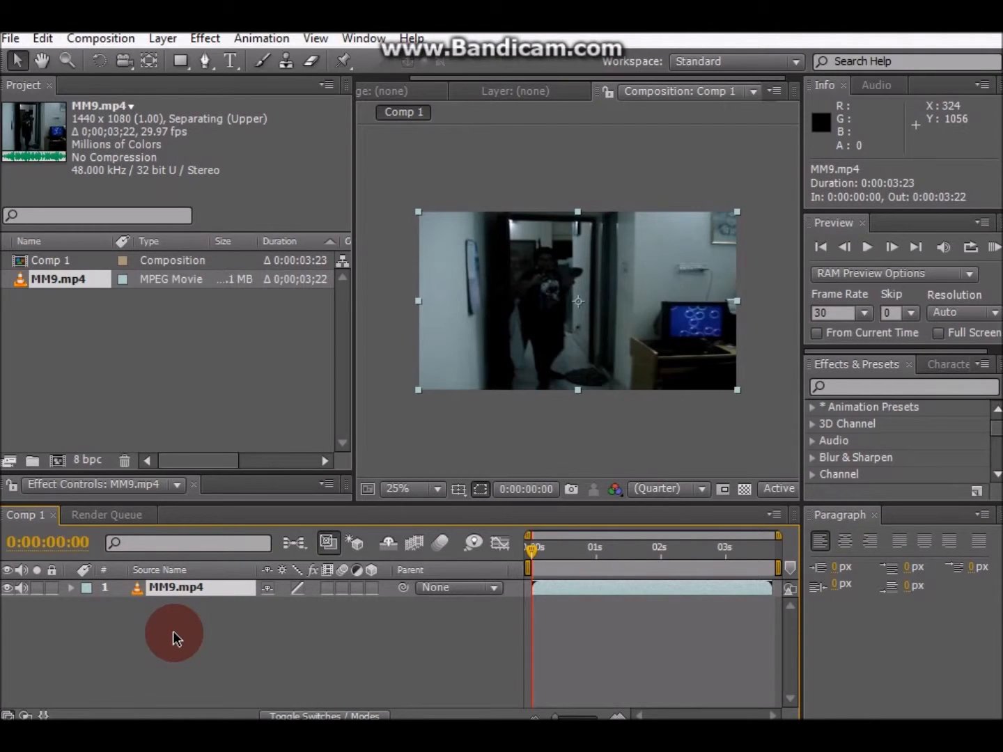
# Duplicate the MM9.mp4 layer and trim the top copy so that it begins at 0:00:01:20
pyautogui.hotkey('ctrl', 'd')
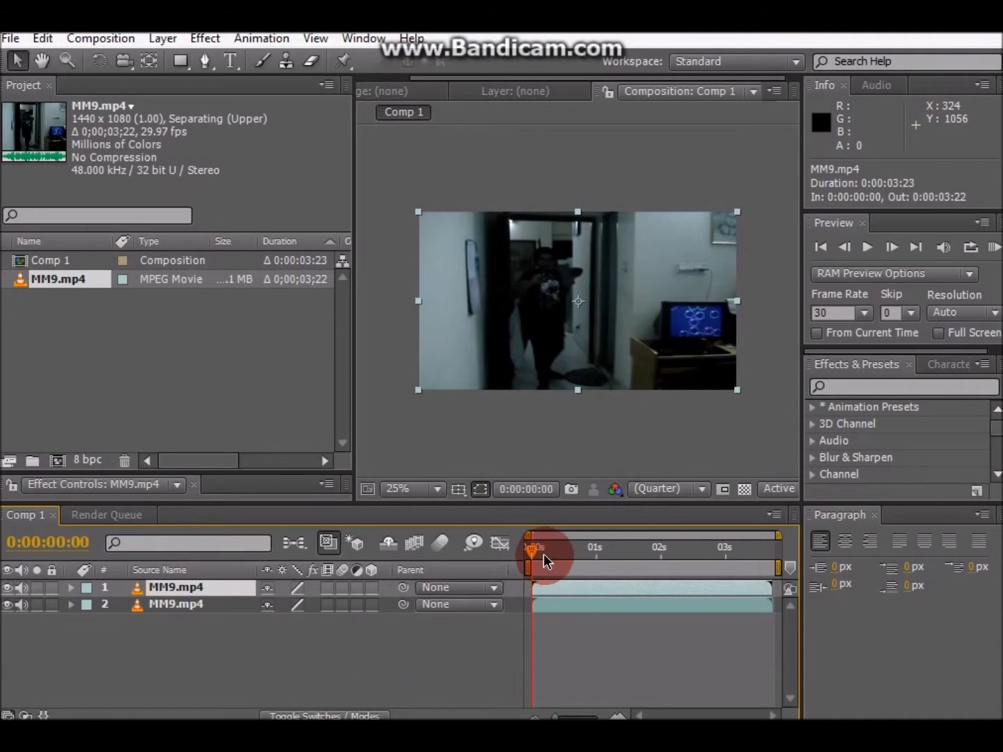
pyautogui.moveTo(532, 549); pyautogui.dragTo(473, 567)
pyautogui.moveTo(531, 554); pyautogui.dragTo(637, 554)
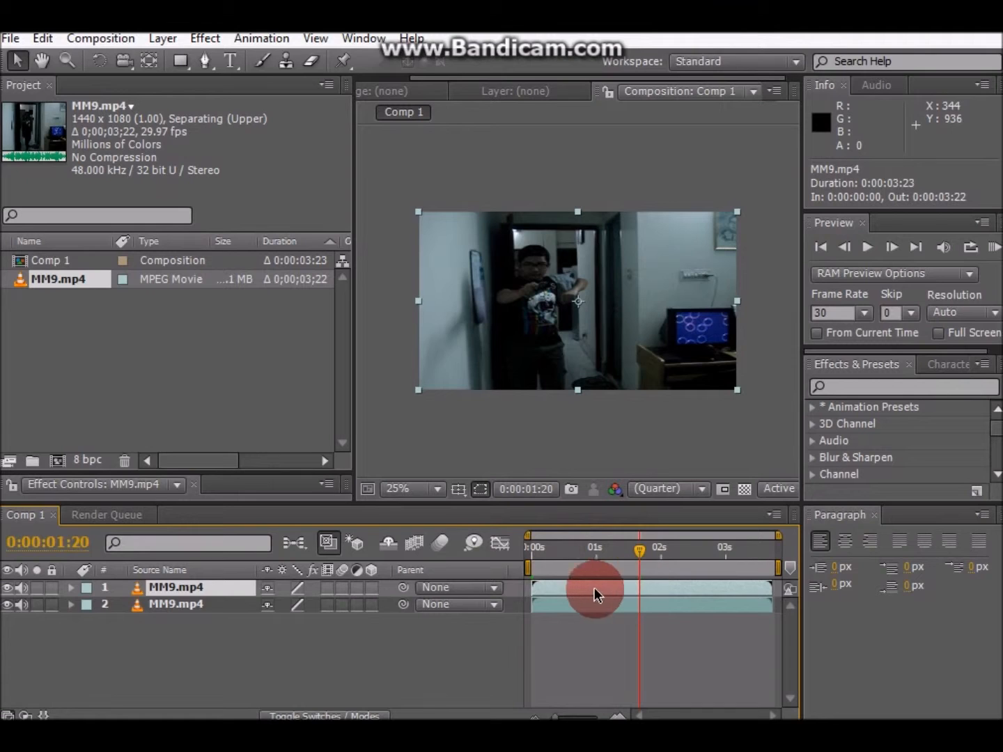
pyautogui.moveTo(535, 588); pyautogui.dragTo(639, 588)
pyautogui.moveTo(558, 551); pyautogui.dragTo(497, 554)
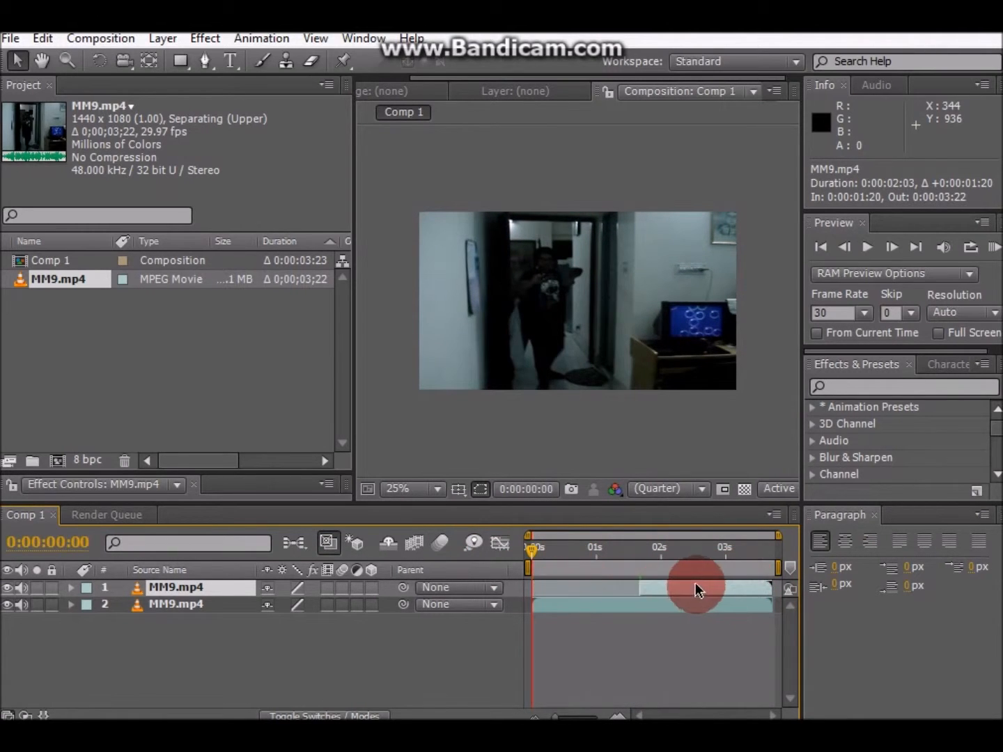
# Move the trimmed top MM9.mp4 layer to start at 0:00:00:01 and set the current time to 0:00:00:24
pyautogui.moveTo(606, 592); pyautogui.dragTo(603, 591)
pyautogui.moveTo(533, 551); pyautogui.dragTo(581, 548)
pyautogui.click(605, 607)
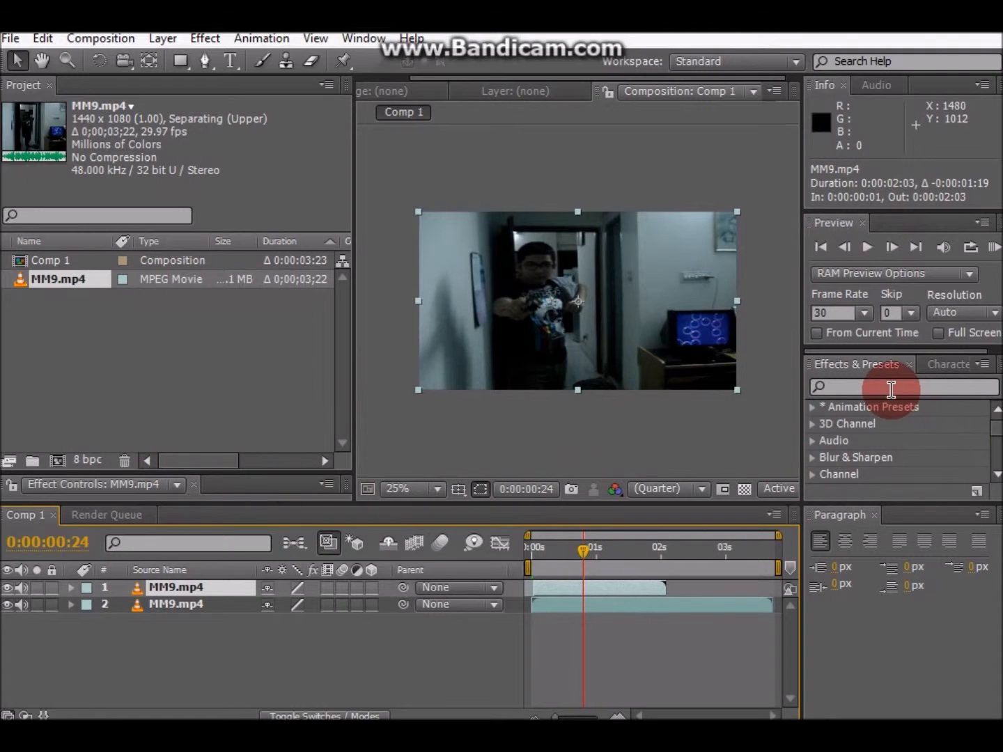
# Search the effects for "Bright" and apply Brightness & Contrast to the top MM9.mp4 layer
pyautogui.click(852, 387)
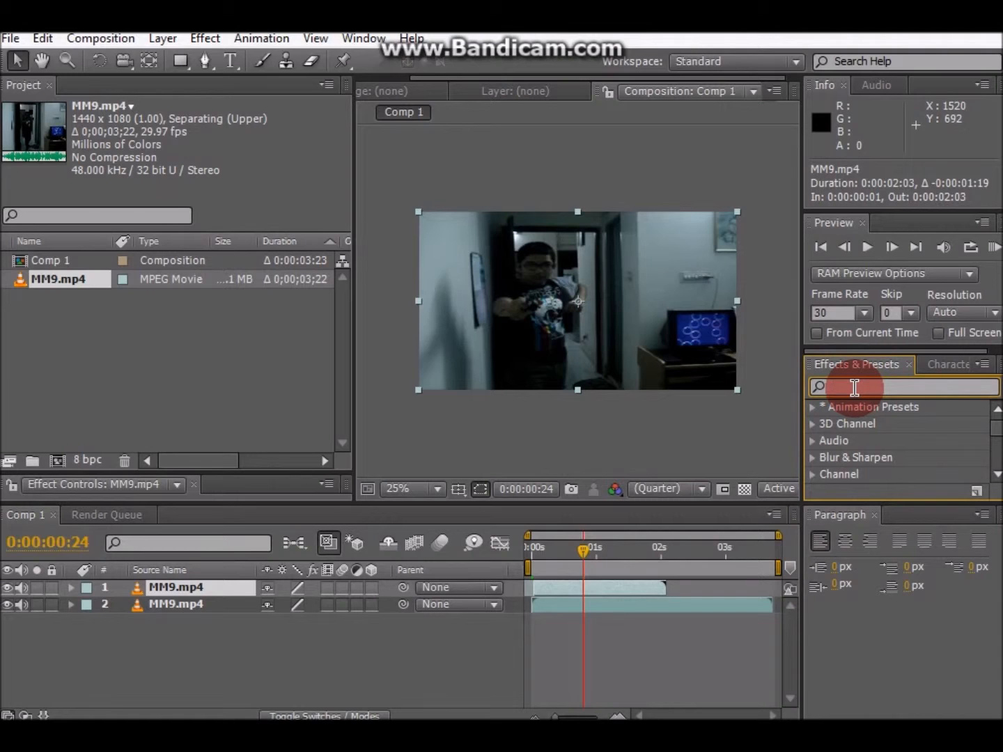
pyautogui.write('B')
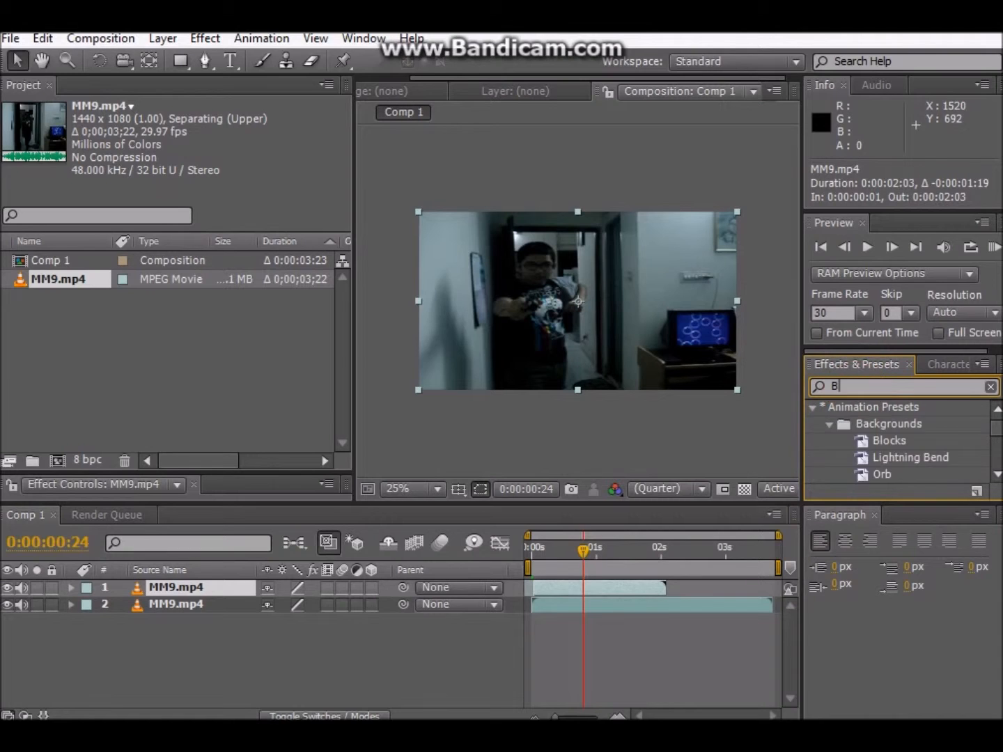
pyautogui.write('rightr')
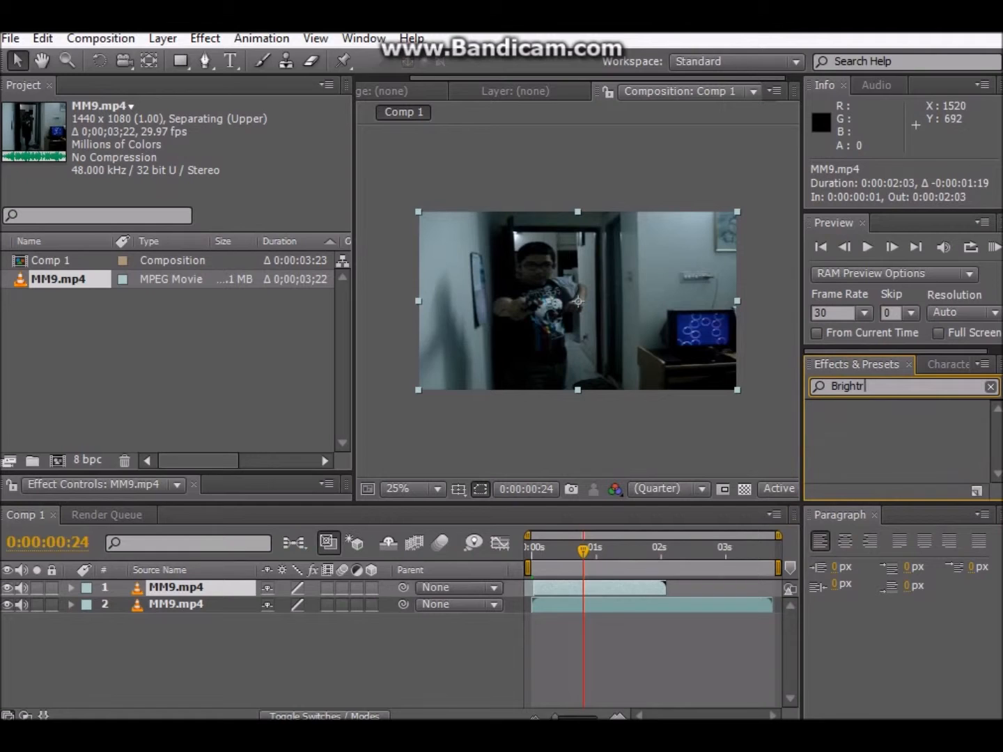
pyautogui.click(863, 387)
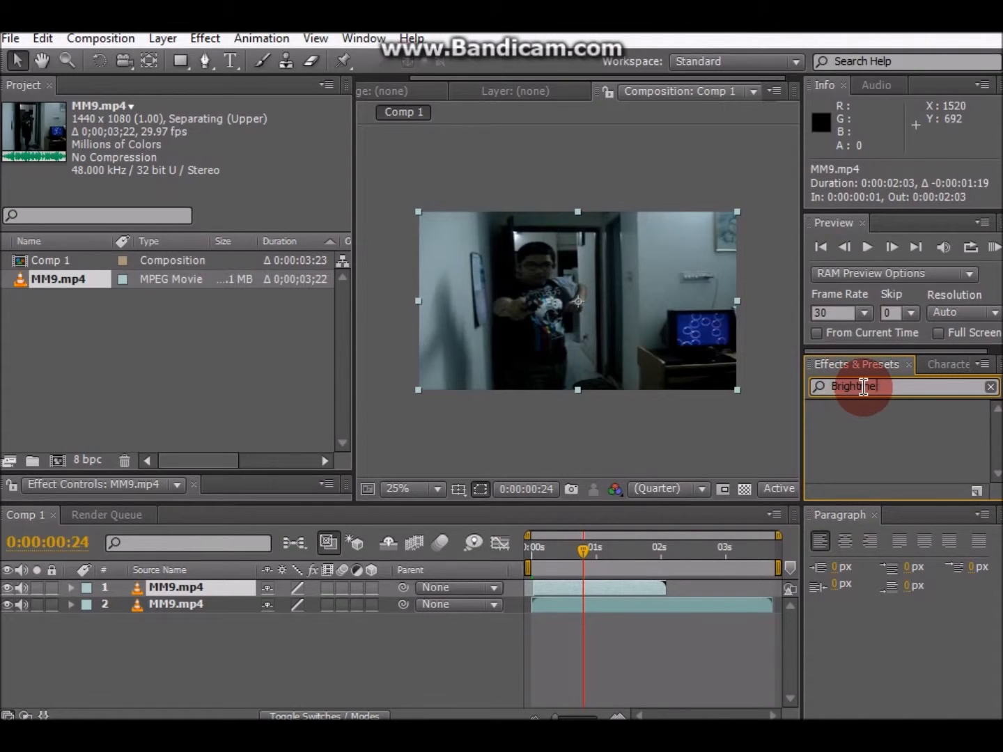
pyautogui.press('BackSpace')
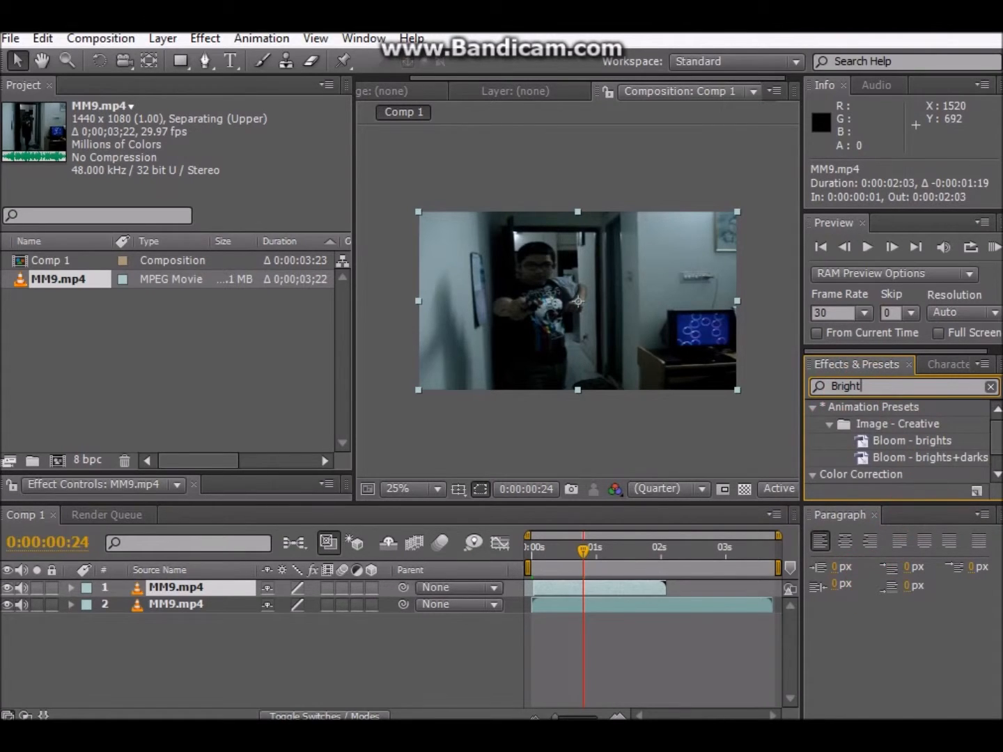
pyautogui.moveTo(996, 442); pyautogui.dragTo(996, 466)
pyautogui.moveTo(924, 471); pyautogui.dragTo(659, 486)
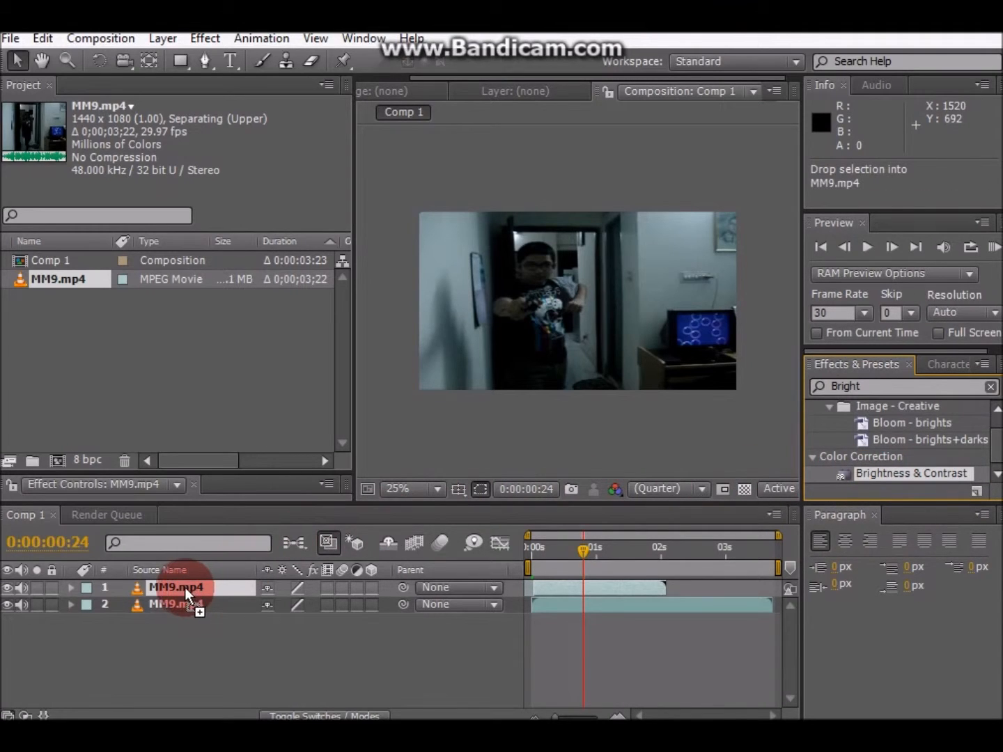
pyautogui.moveTo(177, 587); pyautogui.dragTo(178, 587)
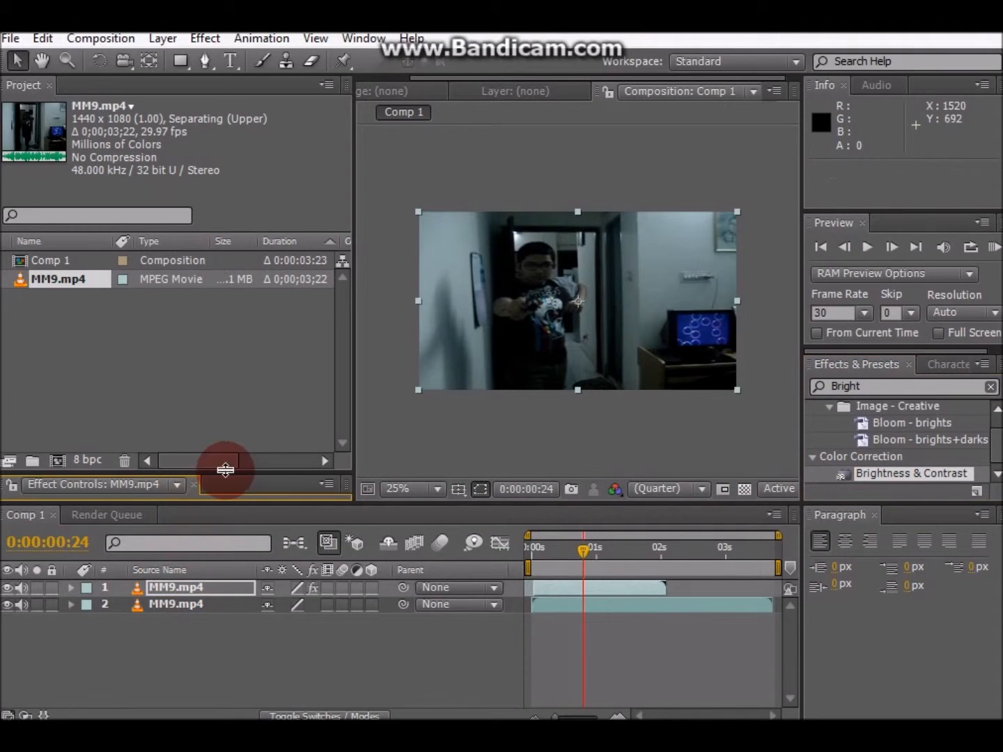
# Set the effect's Brightness to -100 and add a keyframe for it at 0:00:00:00
pyautogui.moveTo(227, 473); pyautogui.dragTo(272, 101)
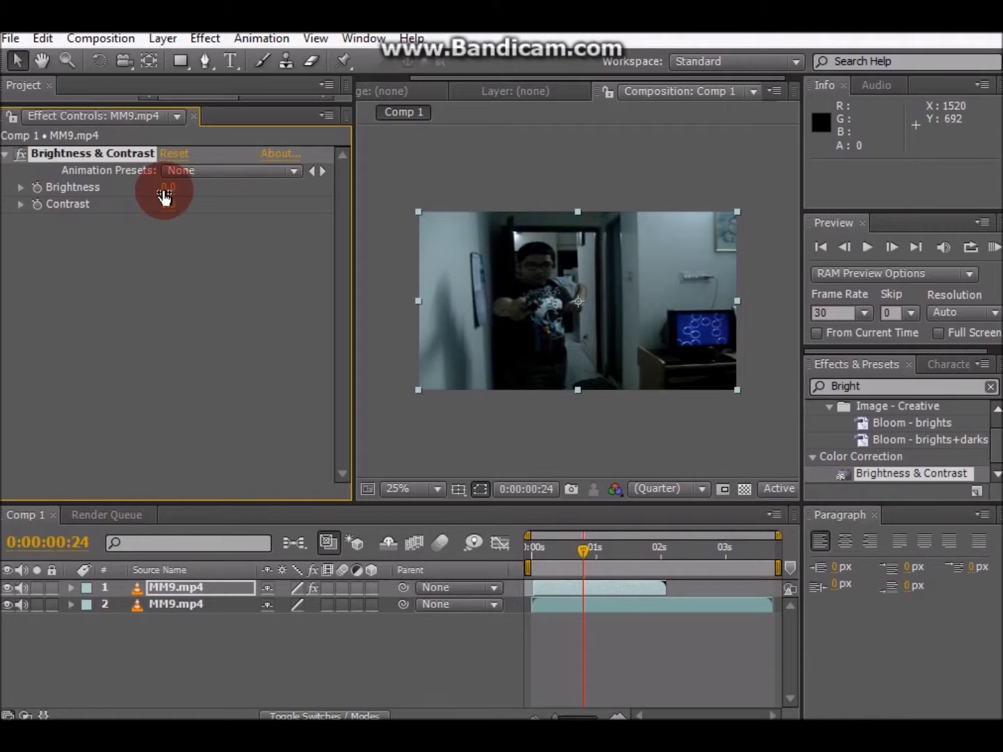
pyautogui.moveTo(166, 195); pyautogui.dragTo(94, 195)
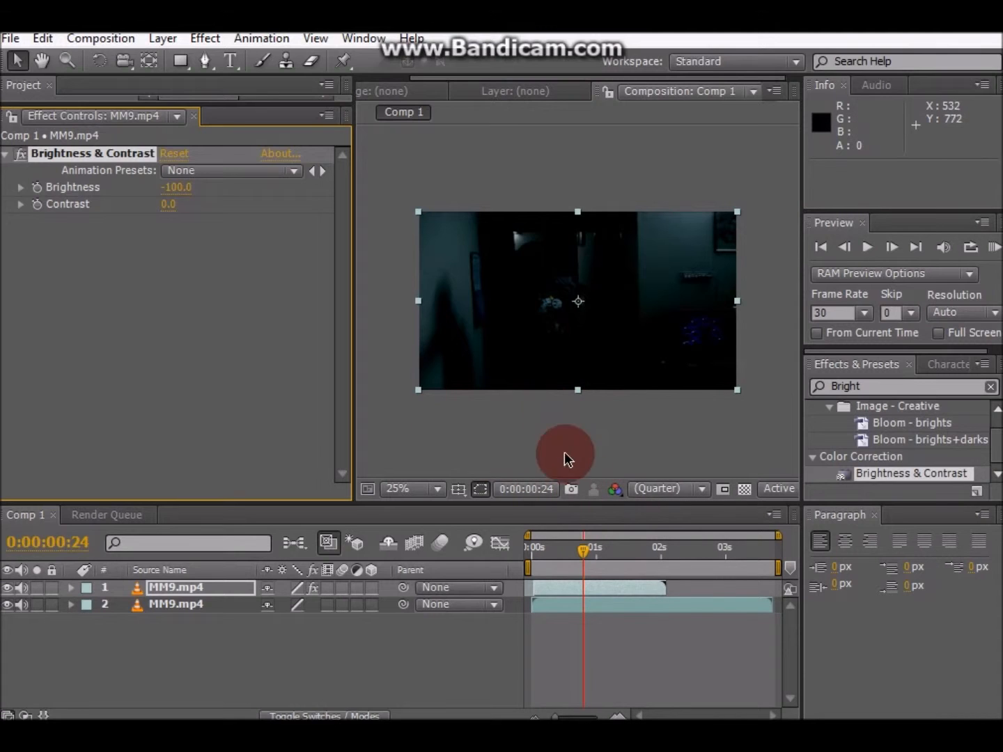
pyautogui.moveTo(584, 553); pyautogui.dragTo(517, 545)
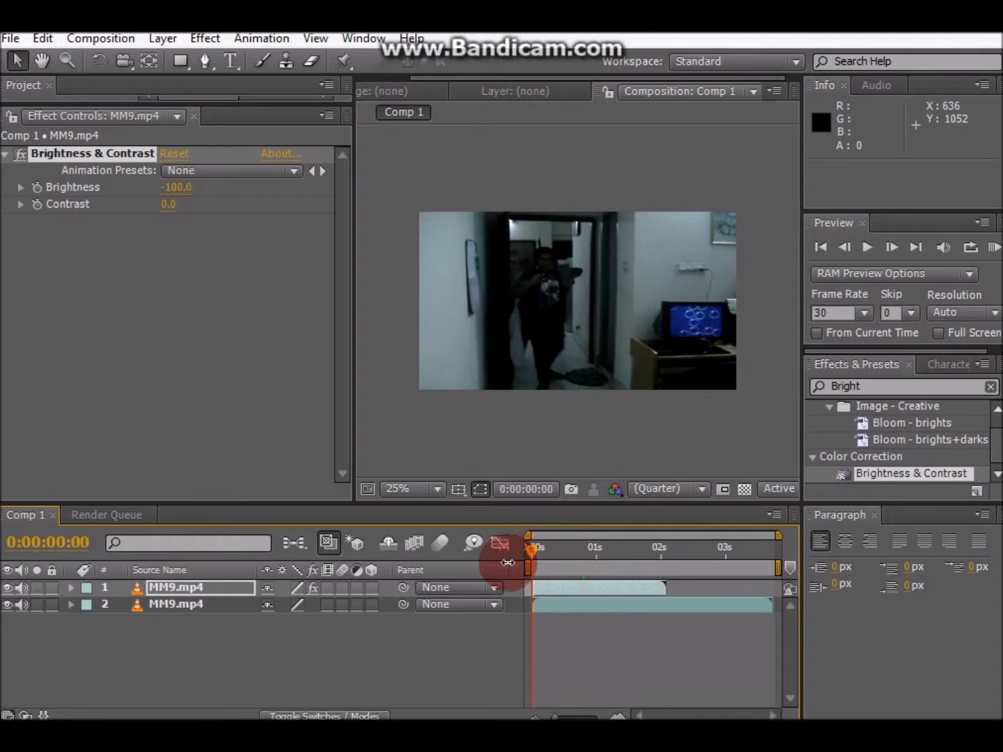
pyautogui.click(61, 202)
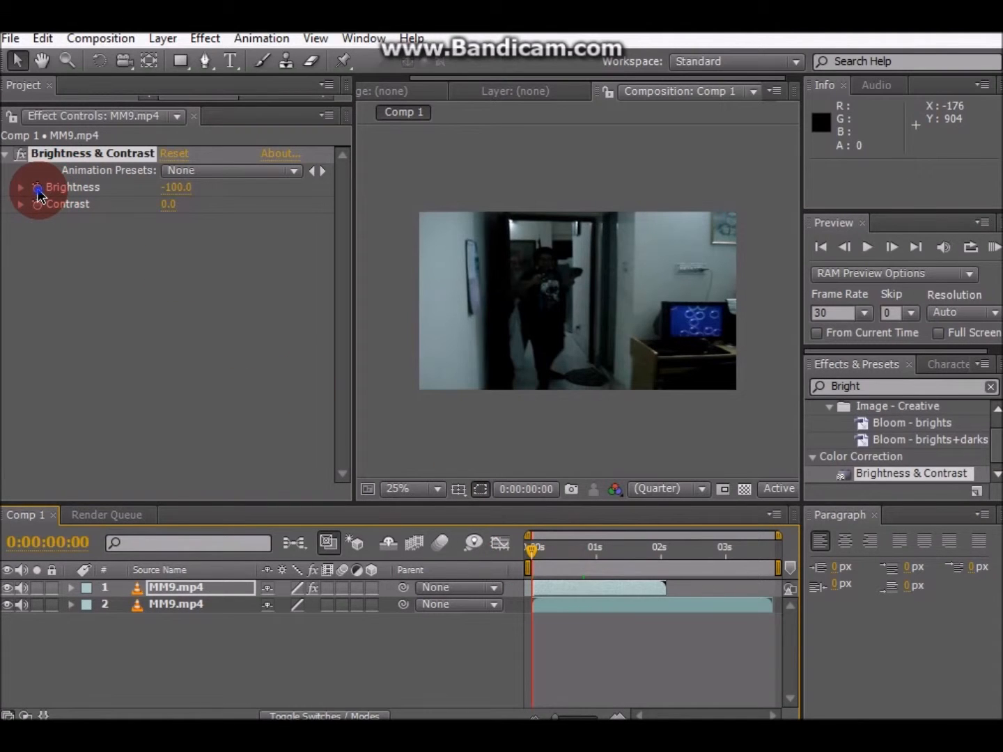
pyautogui.click(38, 188)
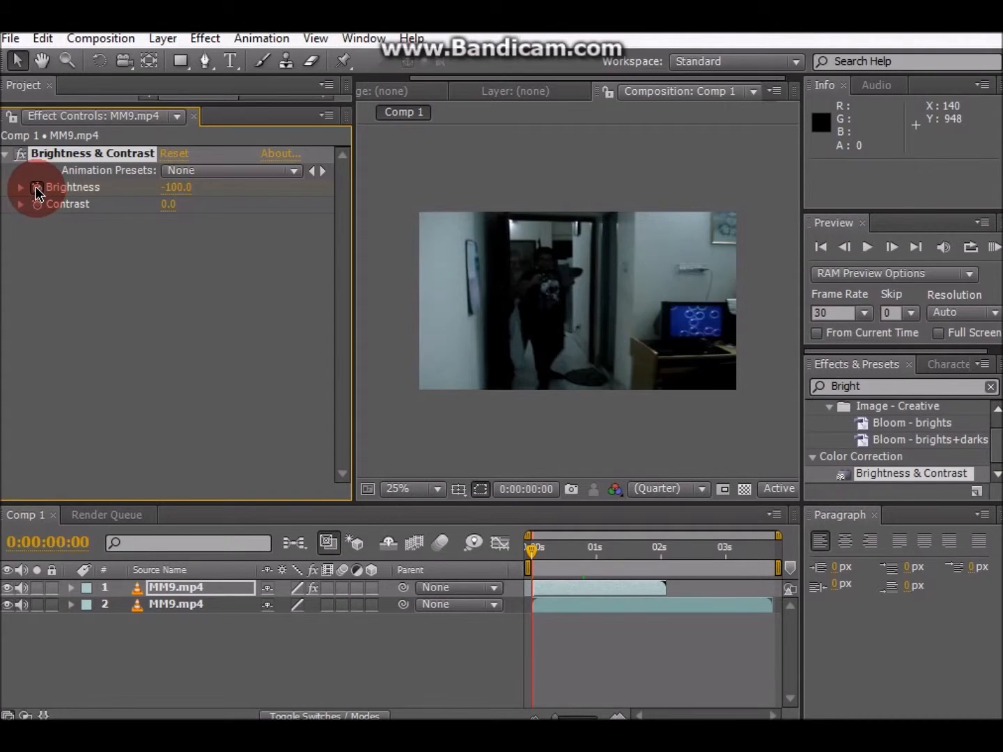
pyautogui.click(259, 216)
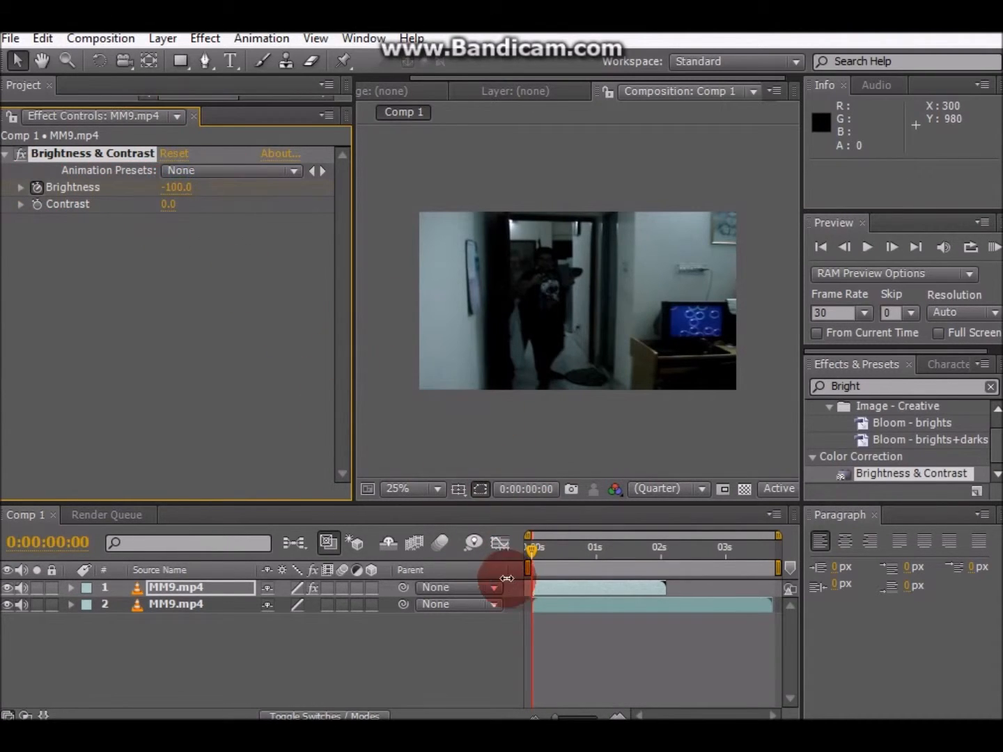
# Add Brightness keyframes of 0 at 0:00:00:17 and 100 roughly midway between one and two seconds
pyautogui.moveTo(534, 551); pyautogui.dragTo(568, 547)
pyautogui.moveTo(170, 198); pyautogui.dragTo(264, 195)
pyautogui.click(562, 583)
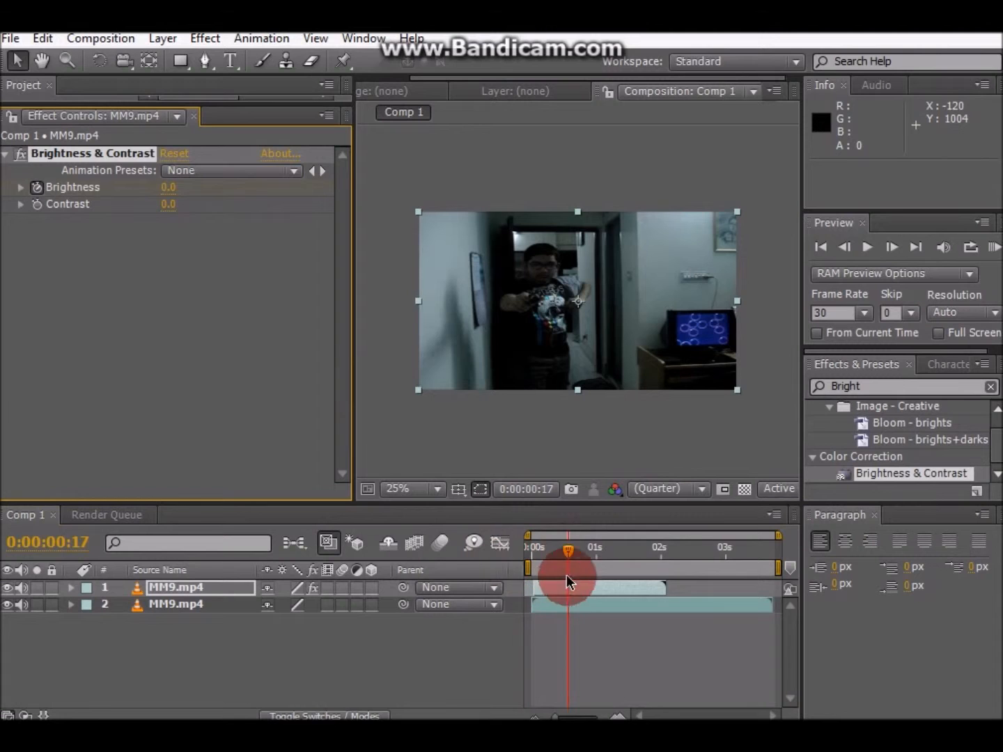
pyautogui.moveTo(572, 556); pyautogui.dragTo(624, 566)
pyautogui.moveTo(169, 188); pyautogui.dragTo(365, 191)
pyautogui.click(658, 593)
# Preview the brightness animation from the start of the composition twice, and return to 0:00:00:00
pyautogui.moveTo(624, 555); pyautogui.dragTo(531, 548)
pyautogui.click(856, 323)
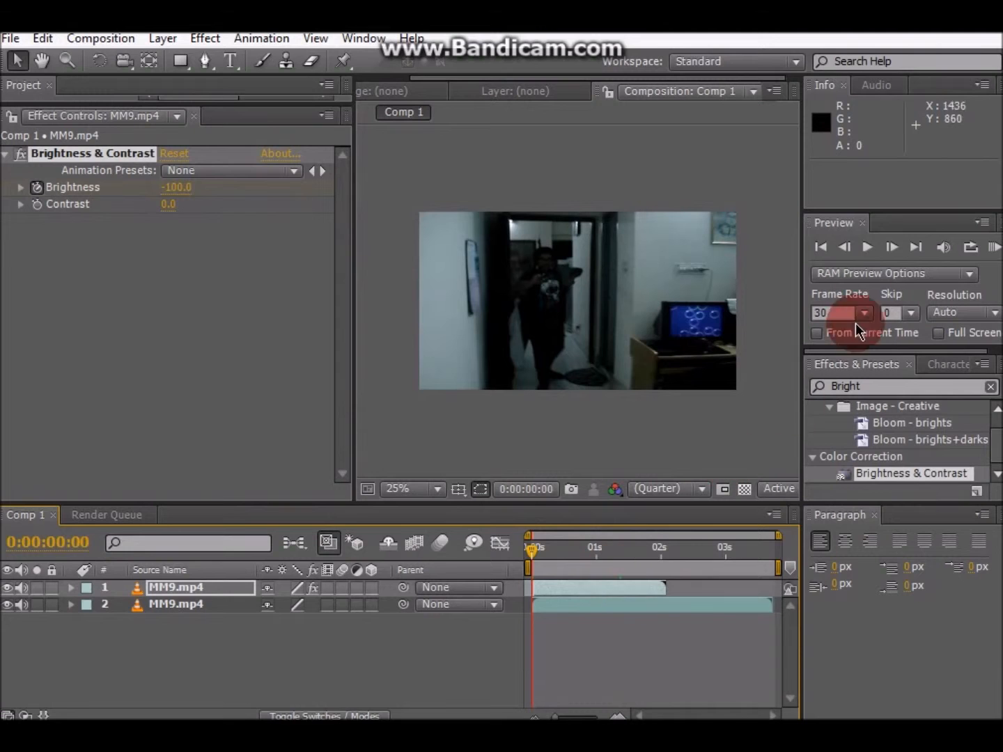
pyautogui.click(869, 249)
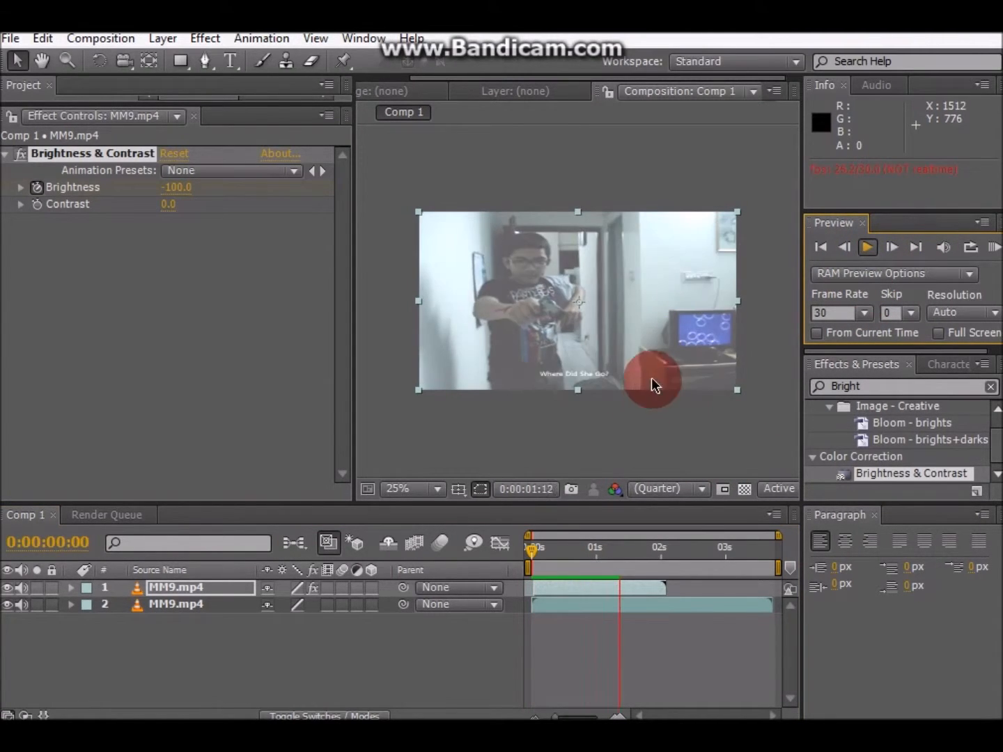
pyautogui.click(194, 328)
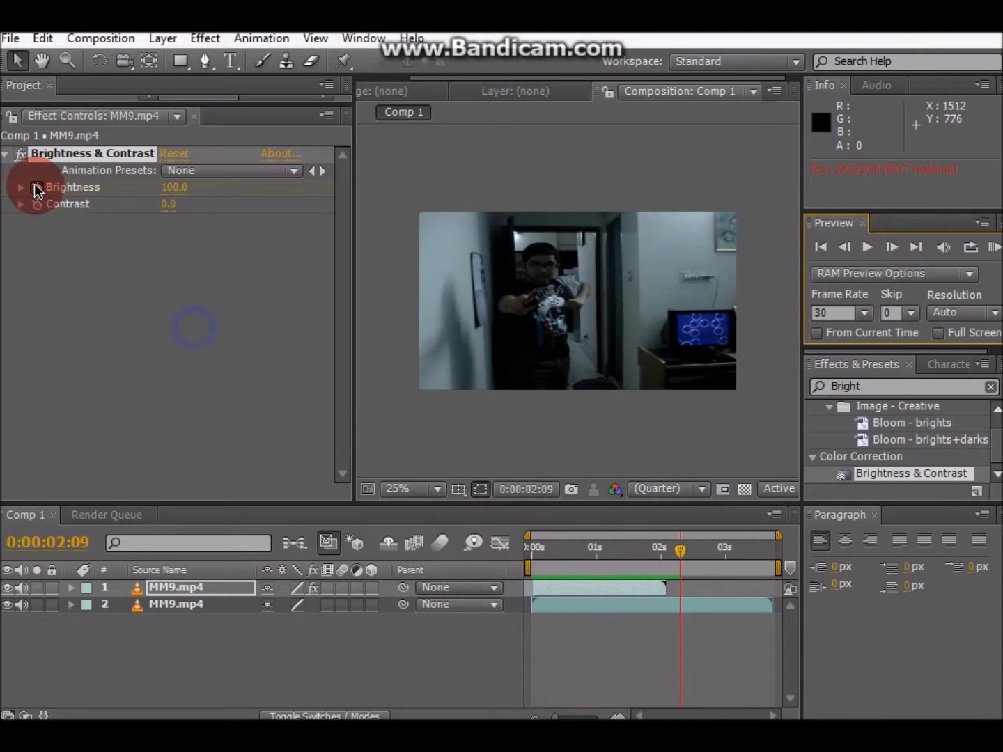
pyautogui.click(479, 437)
pyautogui.moveTo(681, 552); pyautogui.dragTo(531, 547)
pyautogui.click(867, 246)
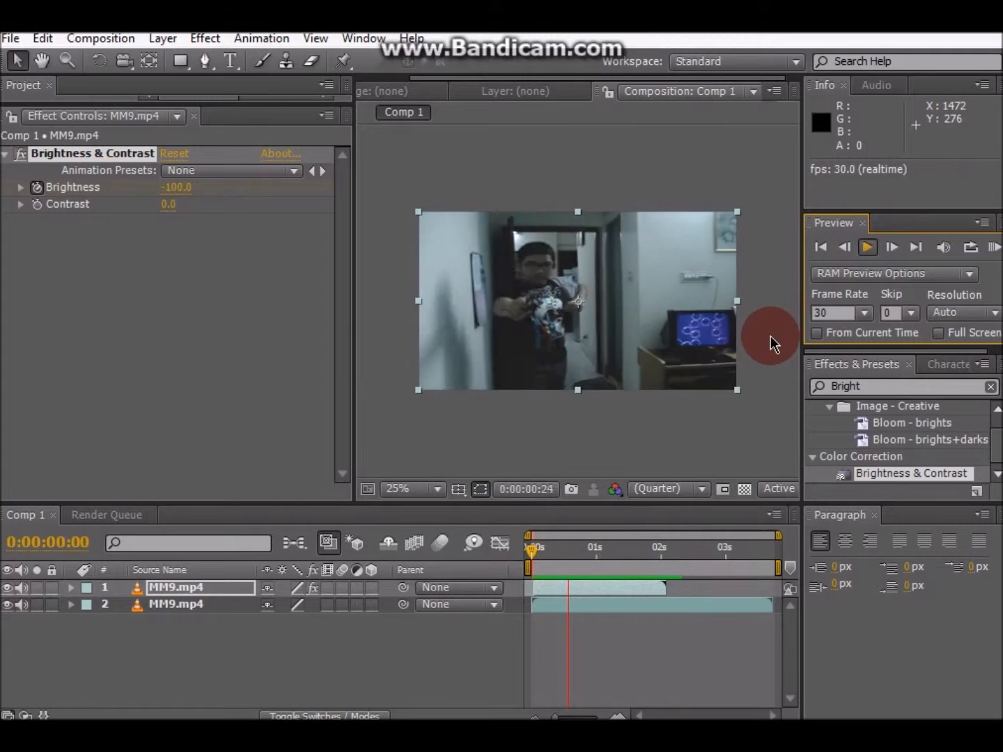
pyautogui.click(867, 247)
pyautogui.moveTo(663, 548); pyautogui.dragTo(483, 555)
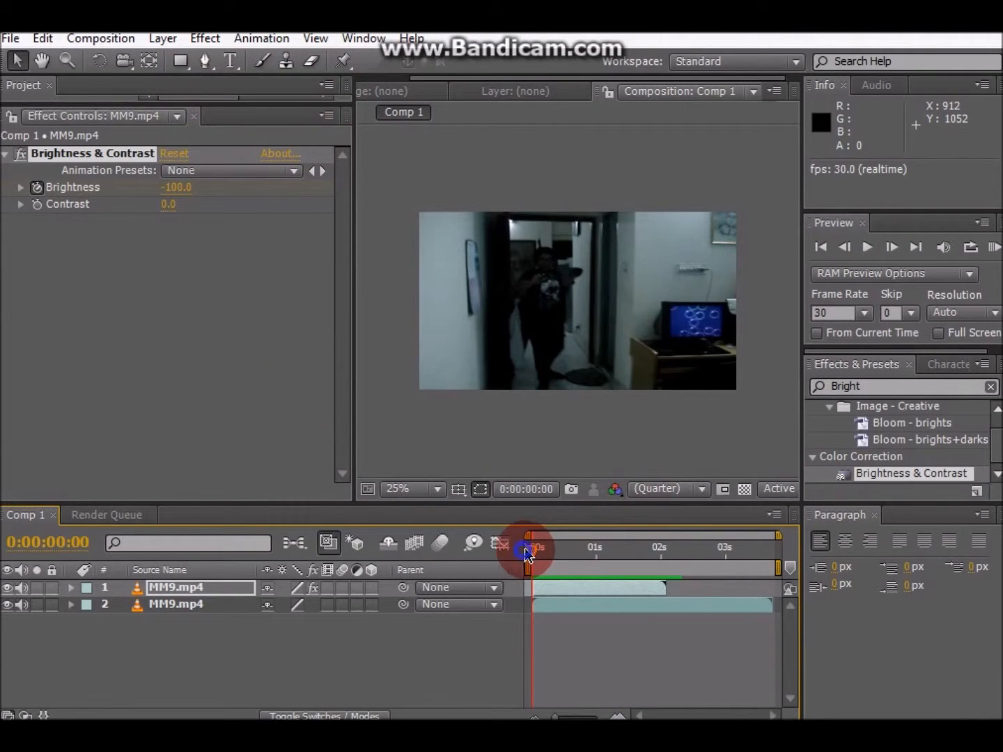
# Add the horizontal text "Hello" over the upper middle of the frame with the current time at 0:00:00:16
pyautogui.moveTo(532, 547); pyautogui.dragTo(565, 550)
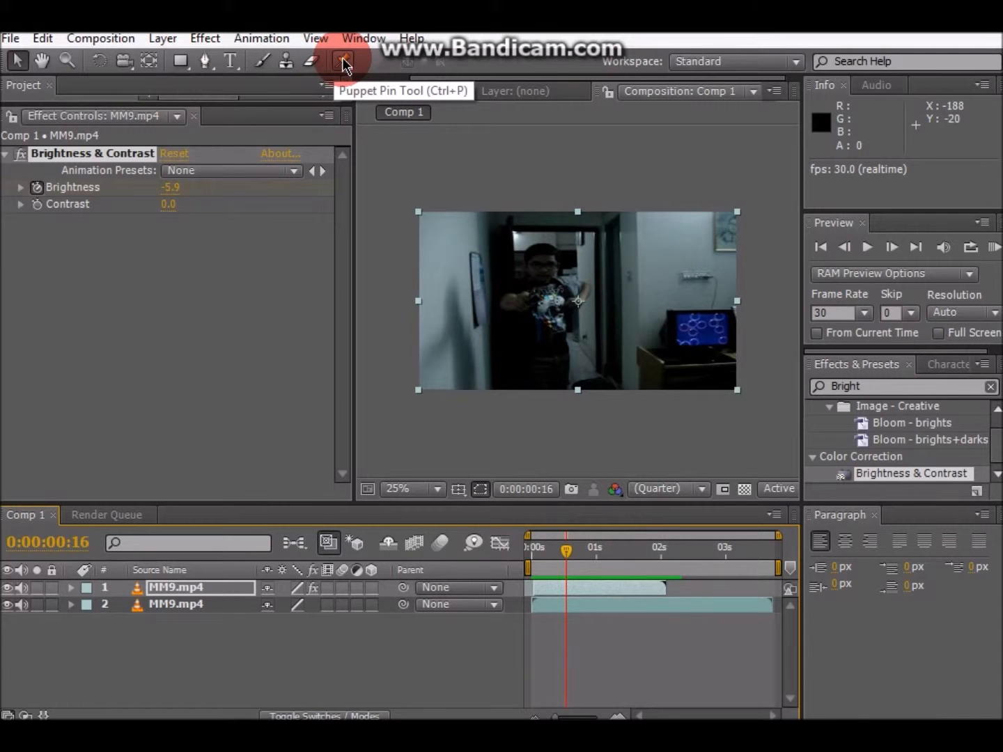
pyautogui.click(266, 58)
pyautogui.click(231, 61)
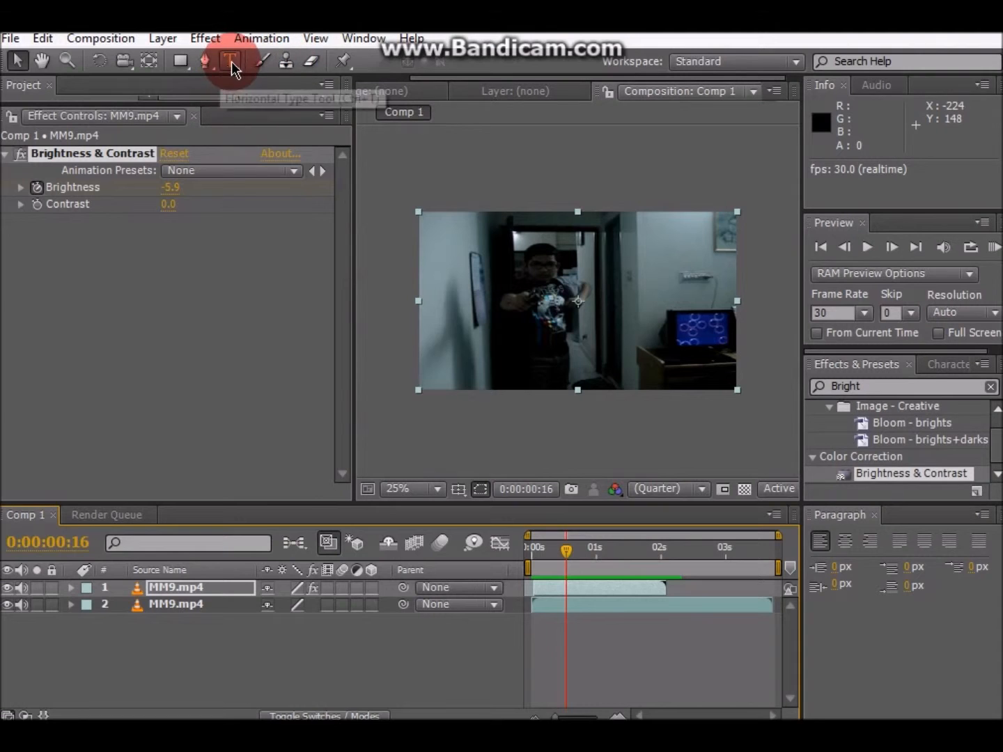
pyautogui.click(518, 282)
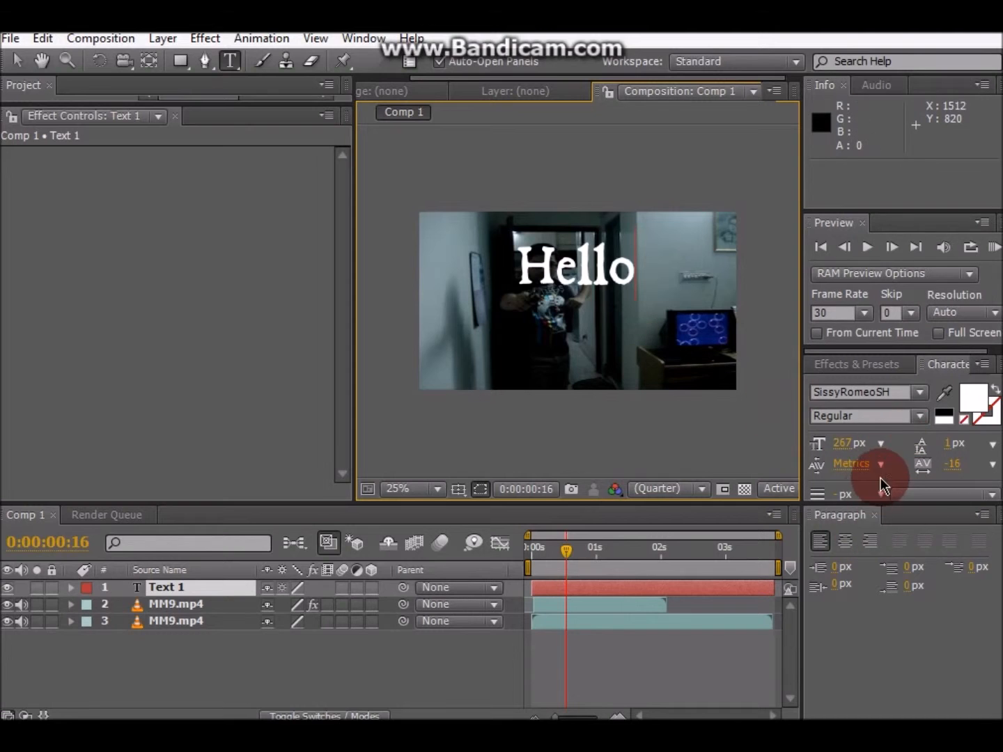
# Try to set the Hello text's font size to 259 px and its font to SulekhaTC
pyautogui.moveTo(844, 449); pyautogui.dragTo(835, 454)
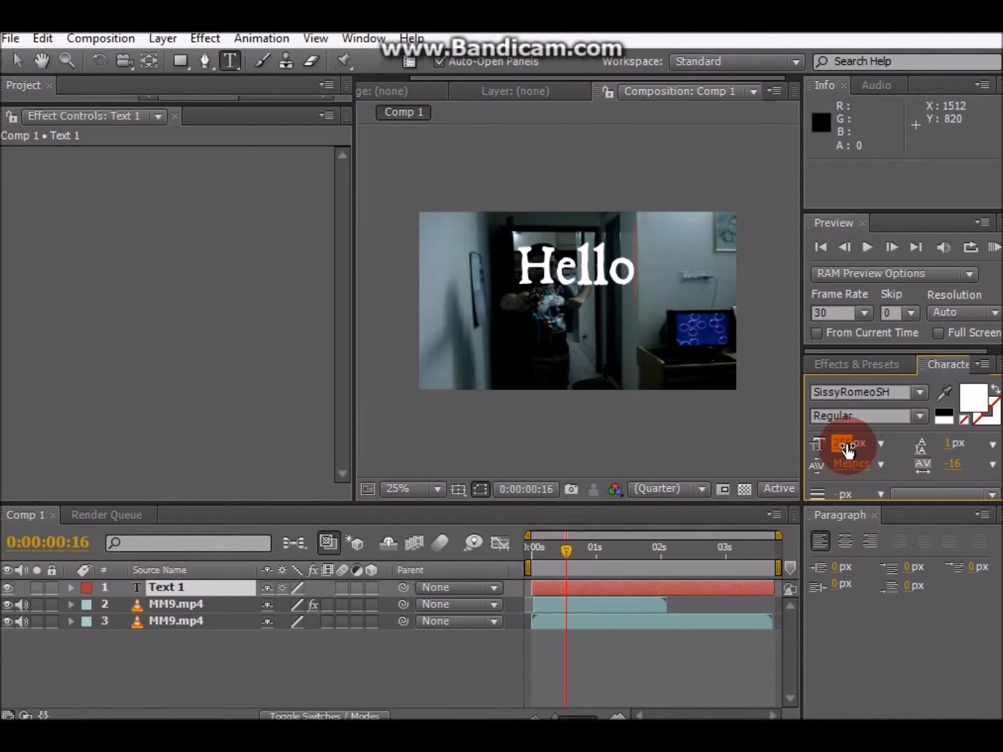
pyautogui.click(920, 392)
pyautogui.click(874, 565)
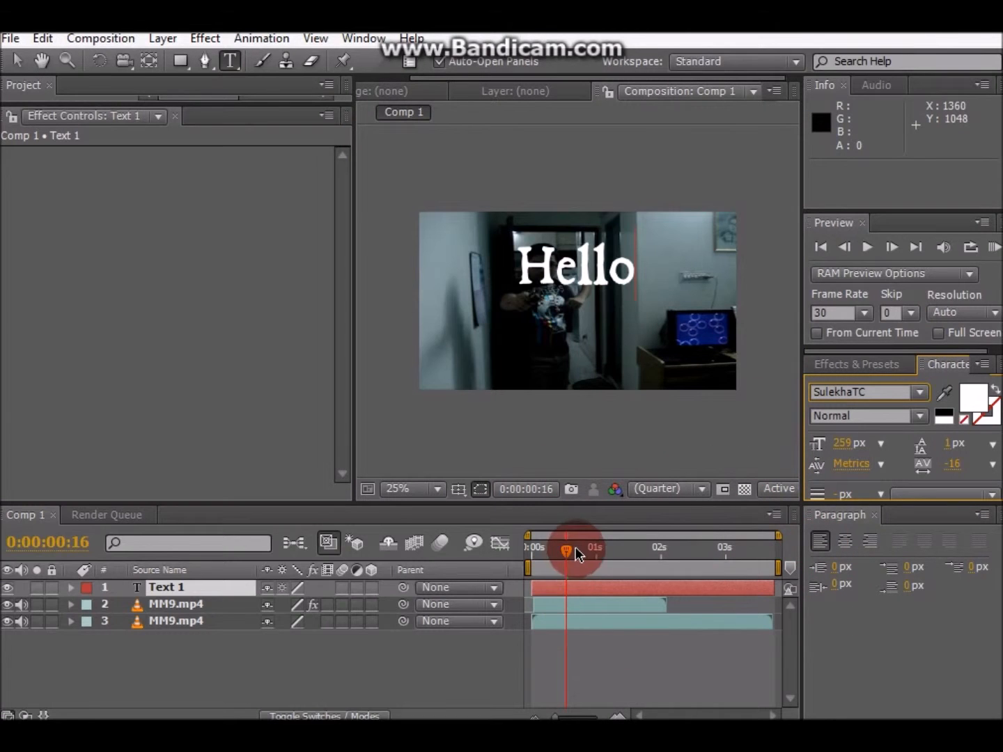
# Keyframe the Hello layer's Rotation at 0° at 0:00:00:16, 107° just past one second and 210° at 0:00:02:03
pyautogui.click(72, 590)
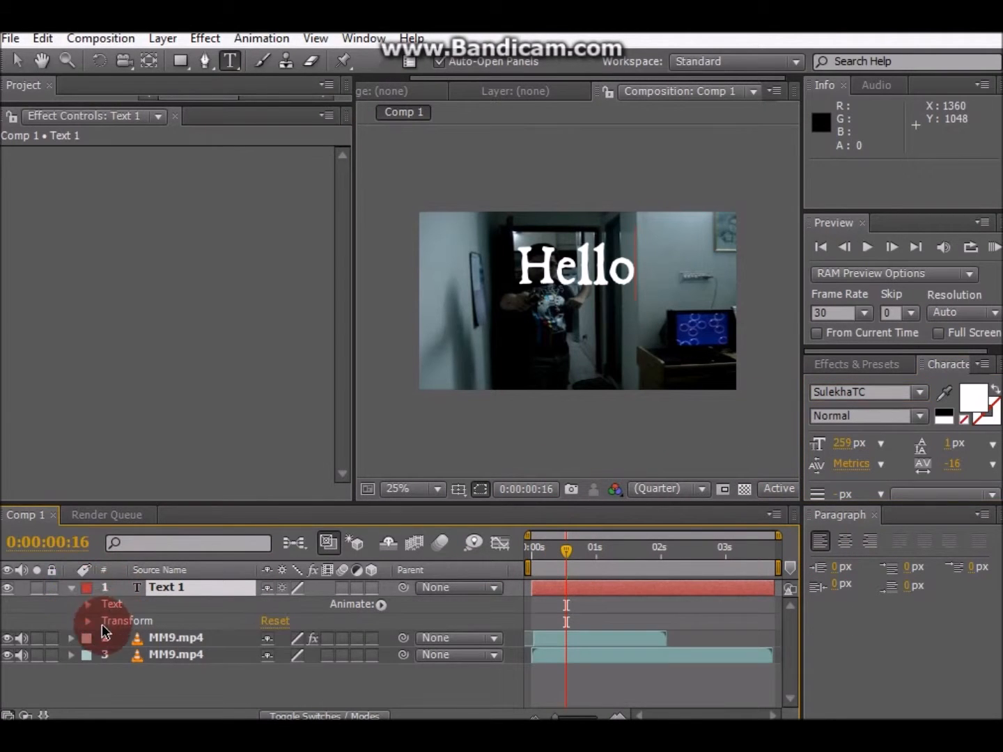
pyautogui.click(88, 620)
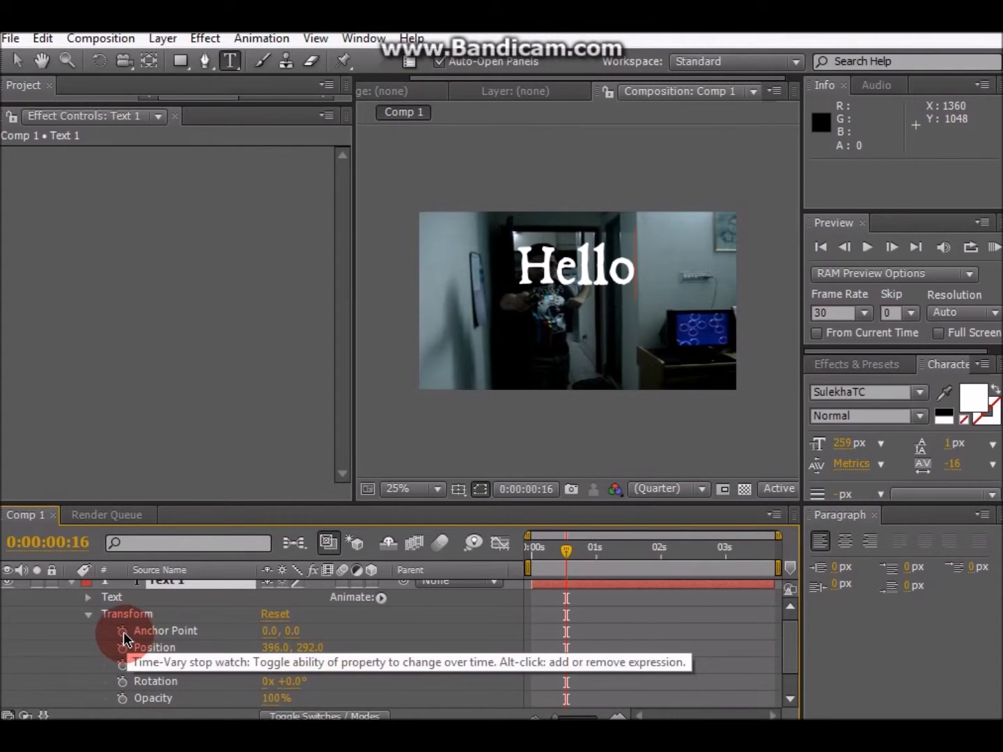
pyautogui.click(122, 681)
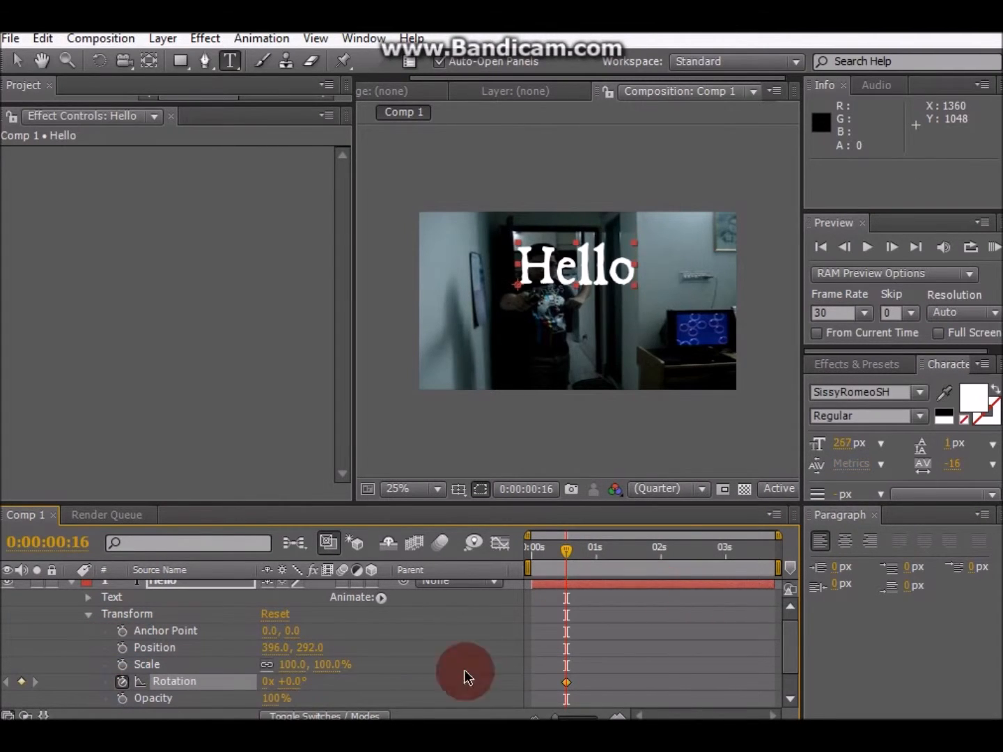
pyautogui.moveTo(566, 550); pyautogui.dragTo(607, 549)
pyautogui.moveTo(276, 683); pyautogui.dragTo(667, 551)
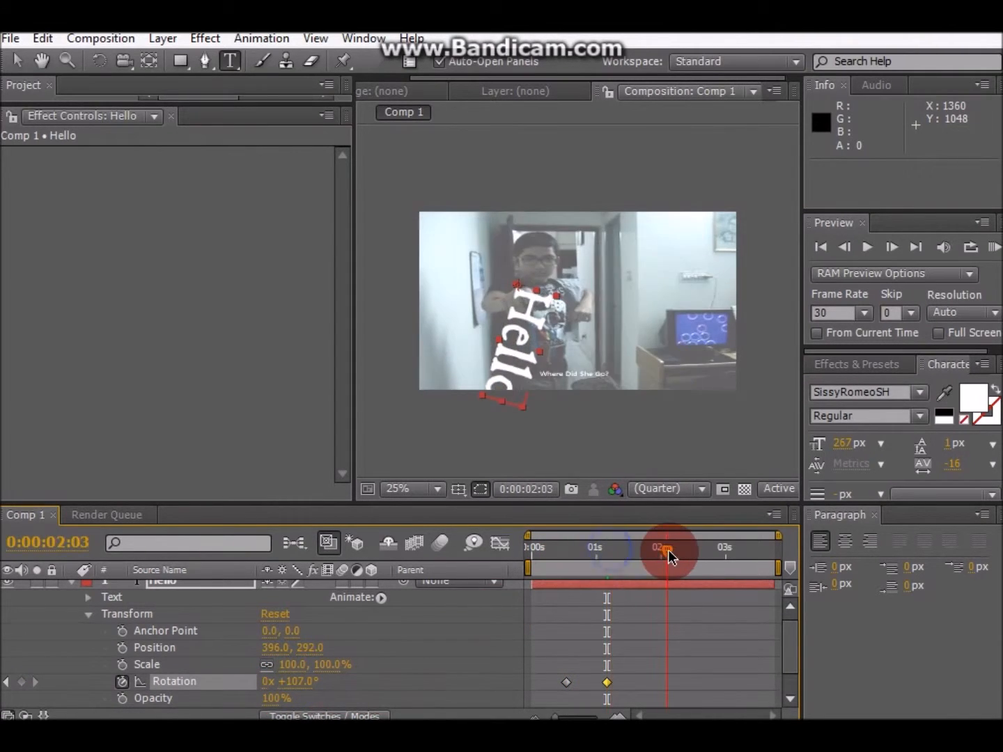
pyautogui.moveTo(290, 682); pyautogui.dragTo(557, 550)
# Preview the Hello text's rotation, return to 0:00:00:00 and select the text layer
pyautogui.click(867, 247)
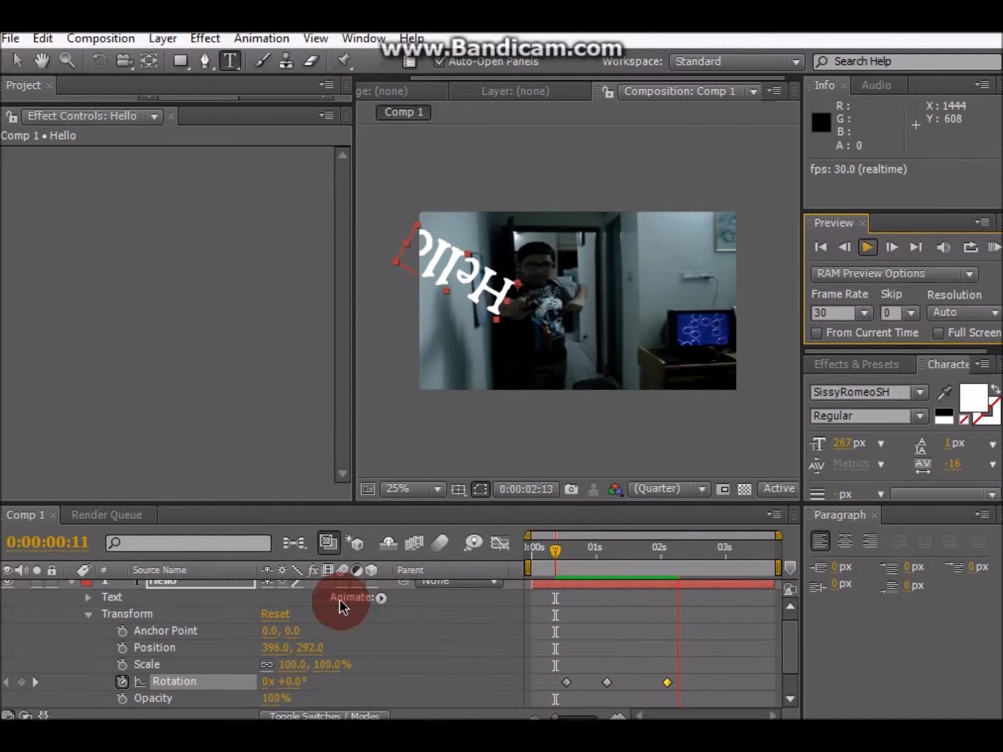
pyautogui.click(121, 686)
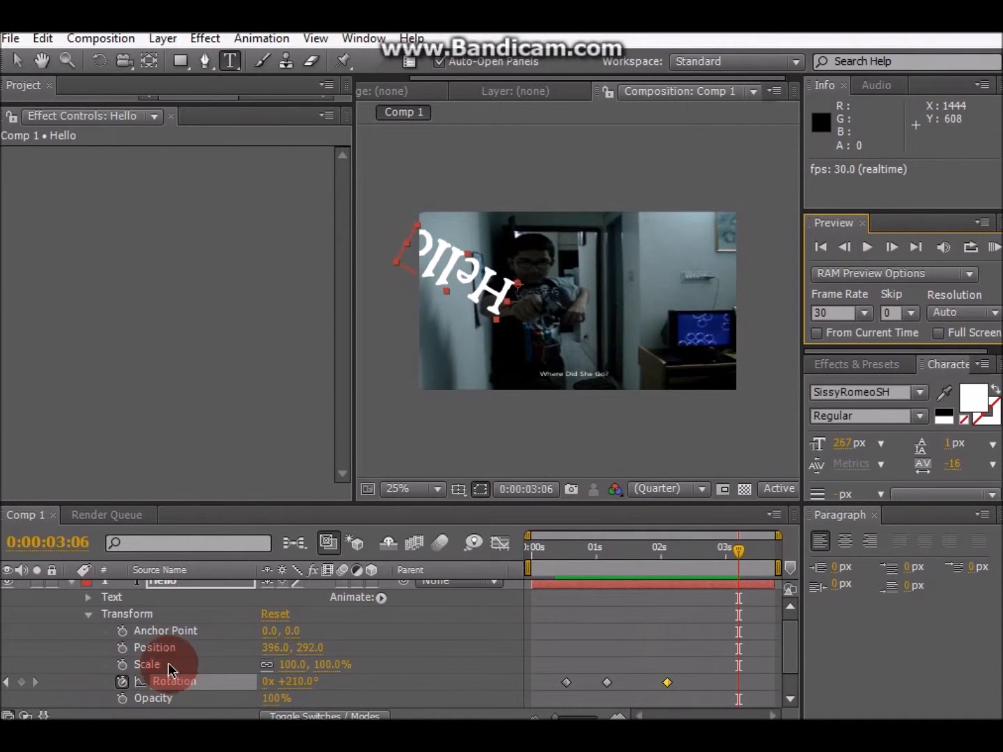
pyautogui.moveTo(738, 553); pyautogui.dragTo(168, 611)
pyautogui.scroll(1, 167, 611)
pyautogui.click(184, 588)
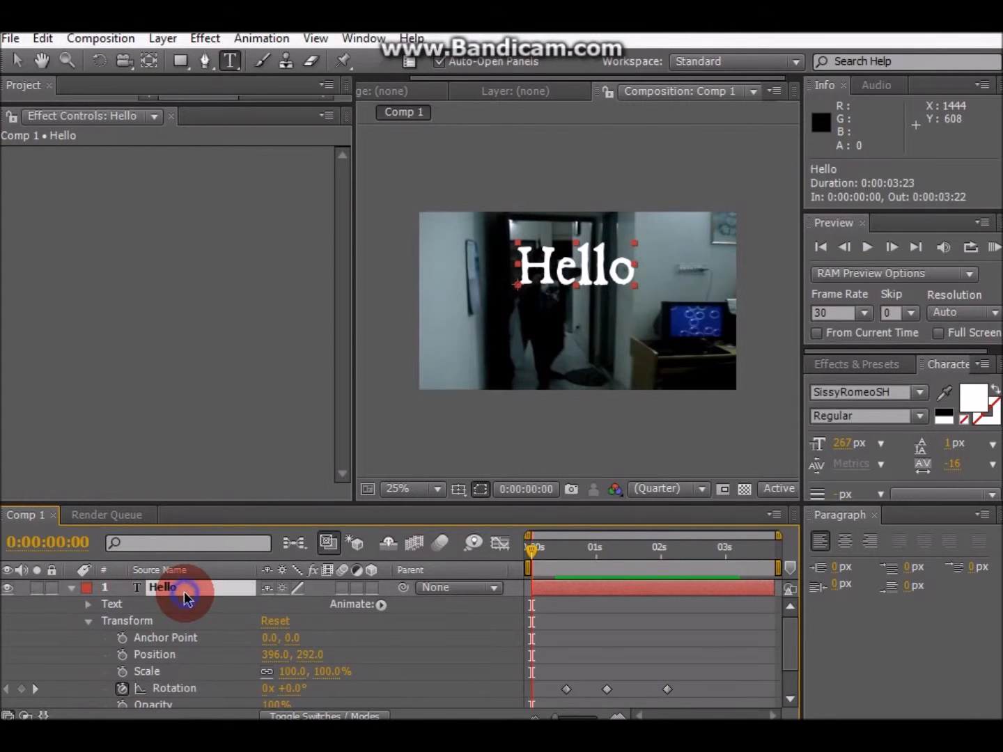
# Delete the Hello text layer from the composition
pyautogui.press('Delete')
pyautogui.click(14, 119)
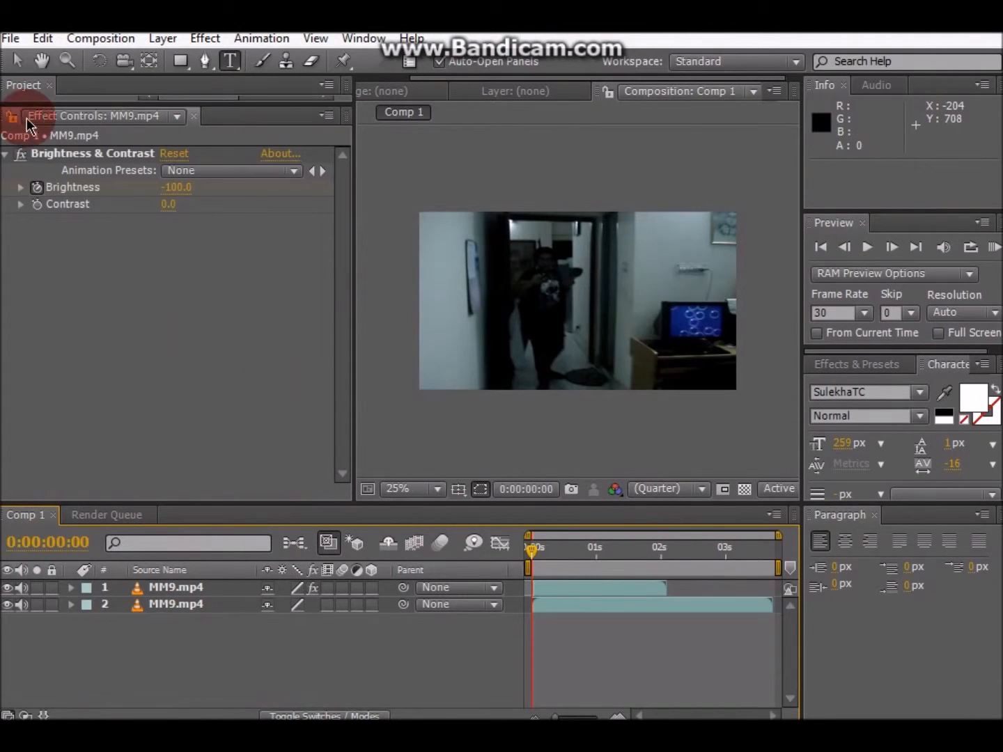
# Draw a filled shape with the Pen tool around the man standing in the doorway, from his feet over his head and back down
pyautogui.click(206, 63)
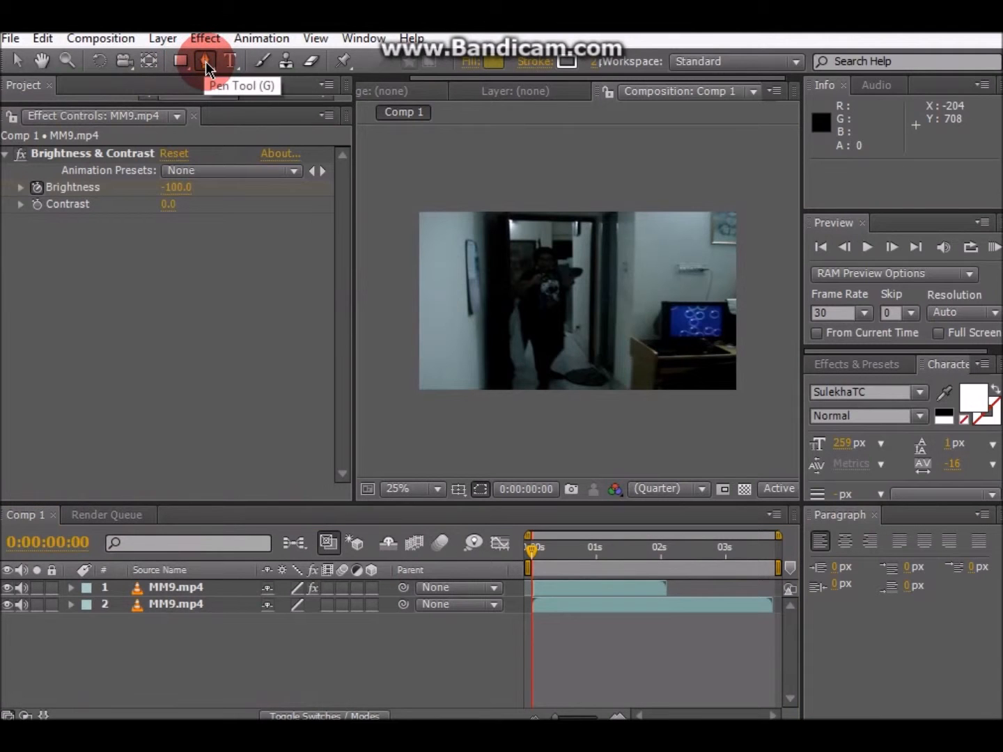
pyautogui.scroll(2, 533, 338)
pyautogui.scroll(-1, 533, 341)
pyautogui.moveTo(498, 466); pyautogui.dragTo(491, 438)
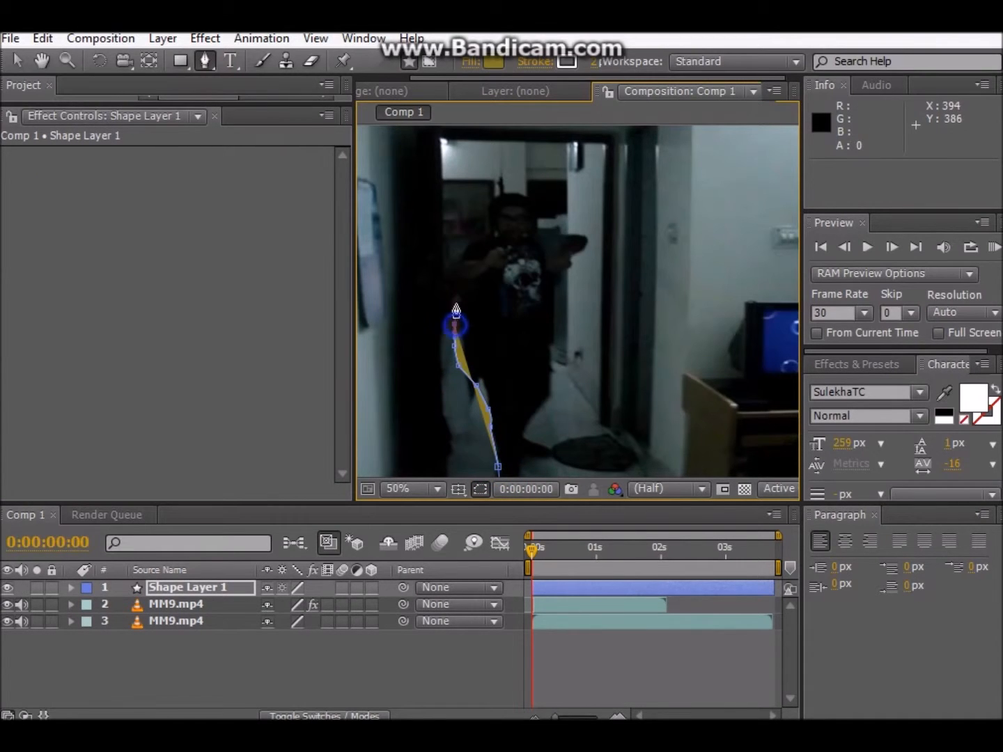
pyautogui.click(448, 268)
pyautogui.click(477, 240)
pyautogui.click(488, 218)
pyautogui.moveTo(489, 209); pyautogui.dragTo(496, 204)
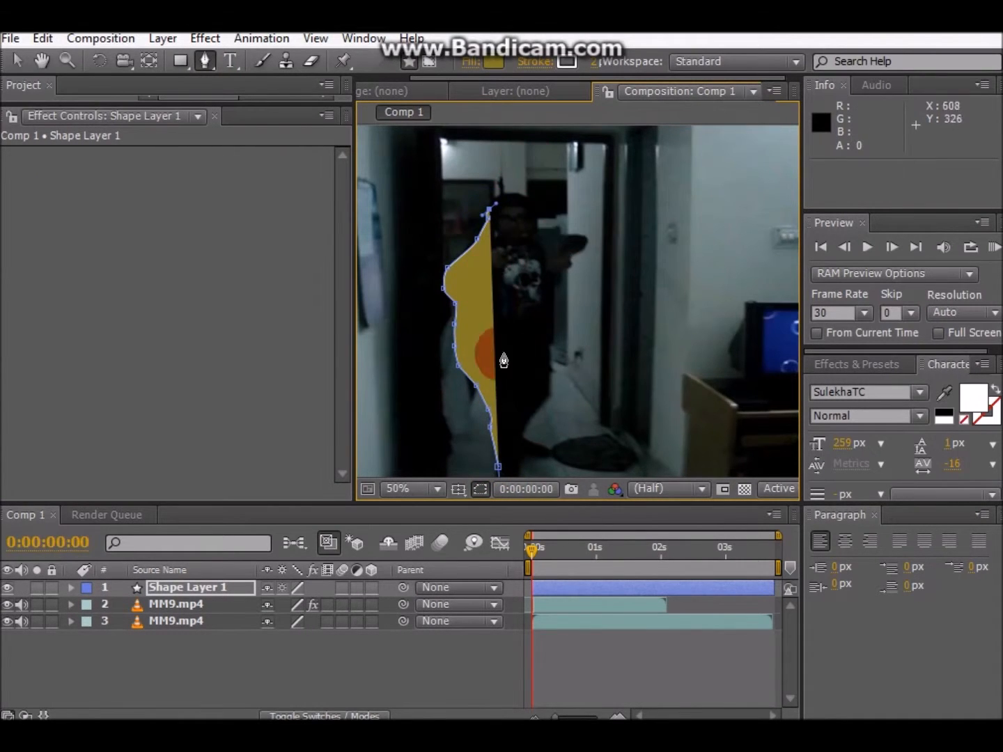
pyautogui.click(446, 268)
pyautogui.click(513, 195)
pyautogui.moveTo(526, 203); pyautogui.dragTo(560, 245)
pyautogui.moveTo(558, 276); pyautogui.dragTo(560, 341)
pyautogui.moveTo(556, 372); pyautogui.dragTo(554, 390)
pyautogui.moveTo(540, 425)
pyautogui.mouseDown()
pyautogui.moveTo(521, 479)
pyautogui.moveTo(493, 478)
pyautogui.mouseUp()
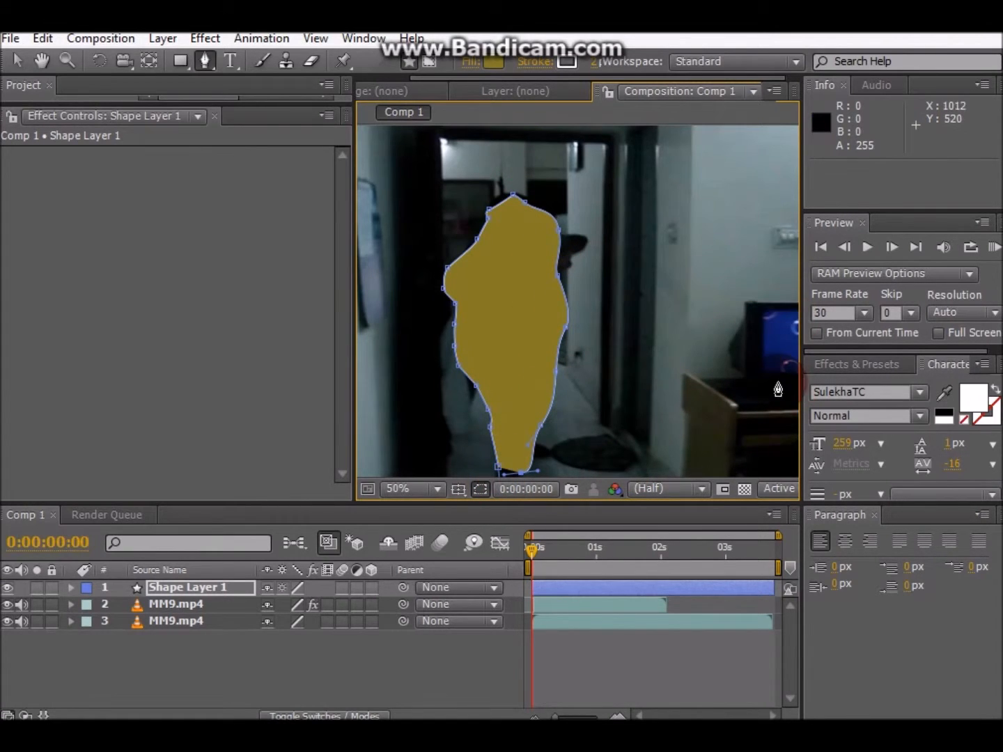
# Continue the Pen tool path from the man's feet around the television screen at the side of the room
pyautogui.moveTo(790, 386); pyautogui.dragTo(750, 387)
pyautogui.click(742, 348)
pyautogui.click(735, 326)
pyautogui.click(736, 308)
pyautogui.click(741, 294)
pyautogui.click(779, 297)
pyautogui.click(796, 302)
pyautogui.click(780, 333)
pyautogui.click(783, 369)
pyautogui.click(761, 394)
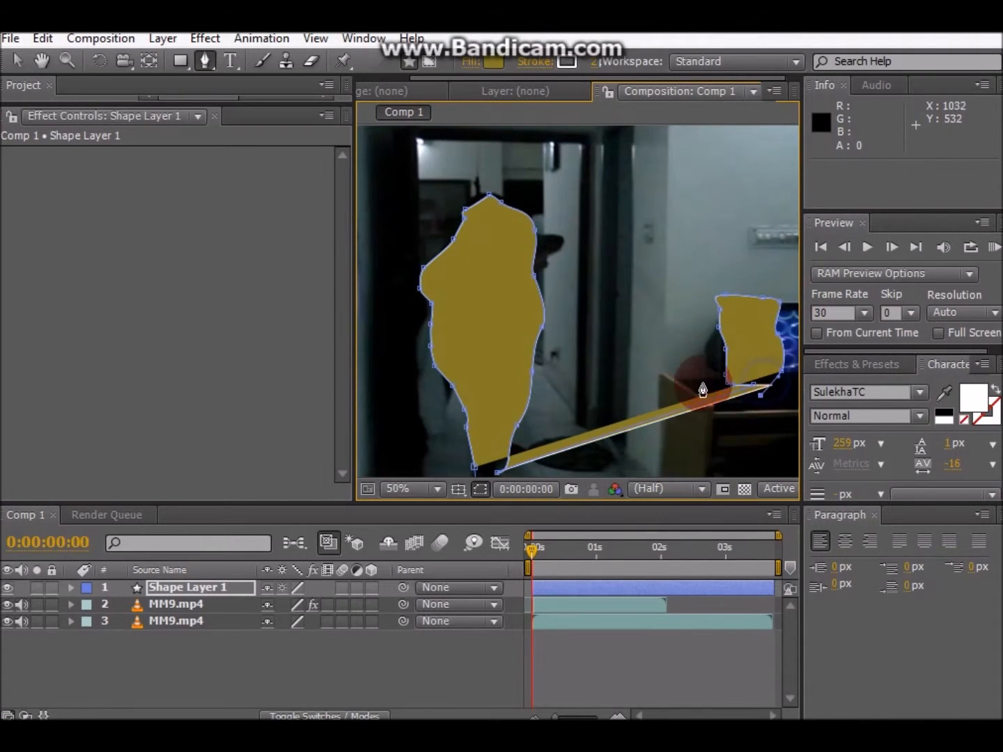
# Delete the shape layer covering the man and the television
pyautogui.click(182, 604)
pyautogui.press('Delete')
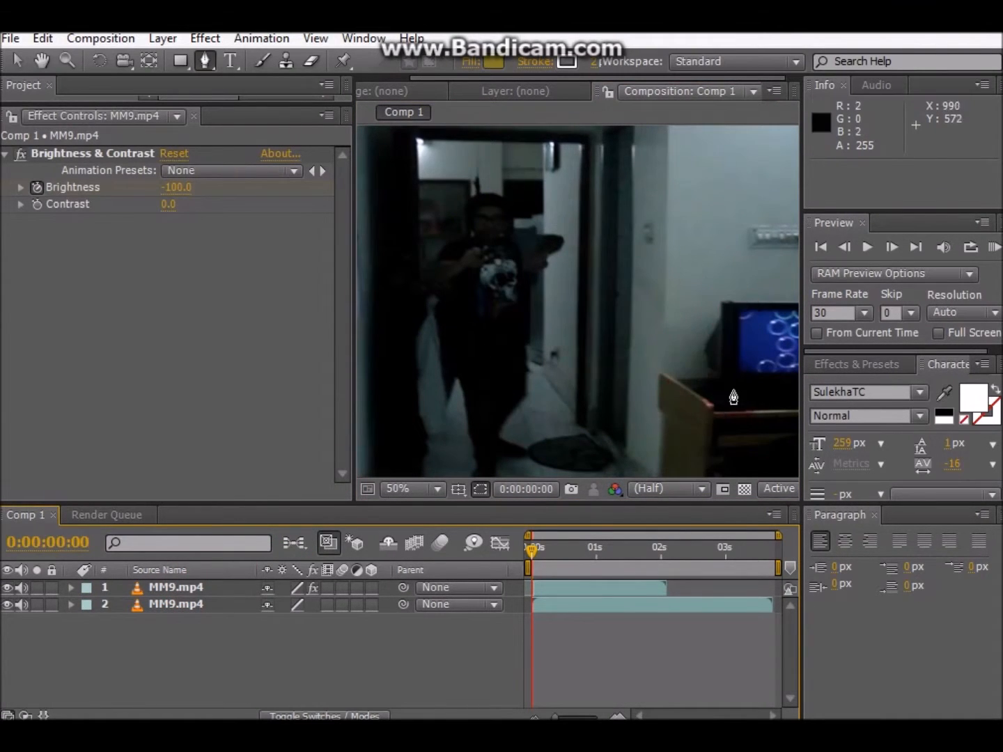
# Draw a new filled shape with the Pen tool following the outline of the television
pyautogui.click(710, 370)
pyautogui.moveTo(730, 303); pyautogui.dragTo(808, 310)
pyautogui.click(764, 307)
pyautogui.click(784, 349)
pyautogui.click(787, 377)
pyautogui.click(752, 376)
pyautogui.click(711, 378)
pyautogui.click(789, 348)
pyautogui.click(785, 306)
# Move the drawn television shape about 56 px horizontally and 8 px vertically using the Selection tool
pyautogui.press('v')
pyautogui.moveTo(758, 358); pyautogui.dragTo(759, 373)
pyautogui.moveTo(699, 351); pyautogui.dragTo(734, 338)
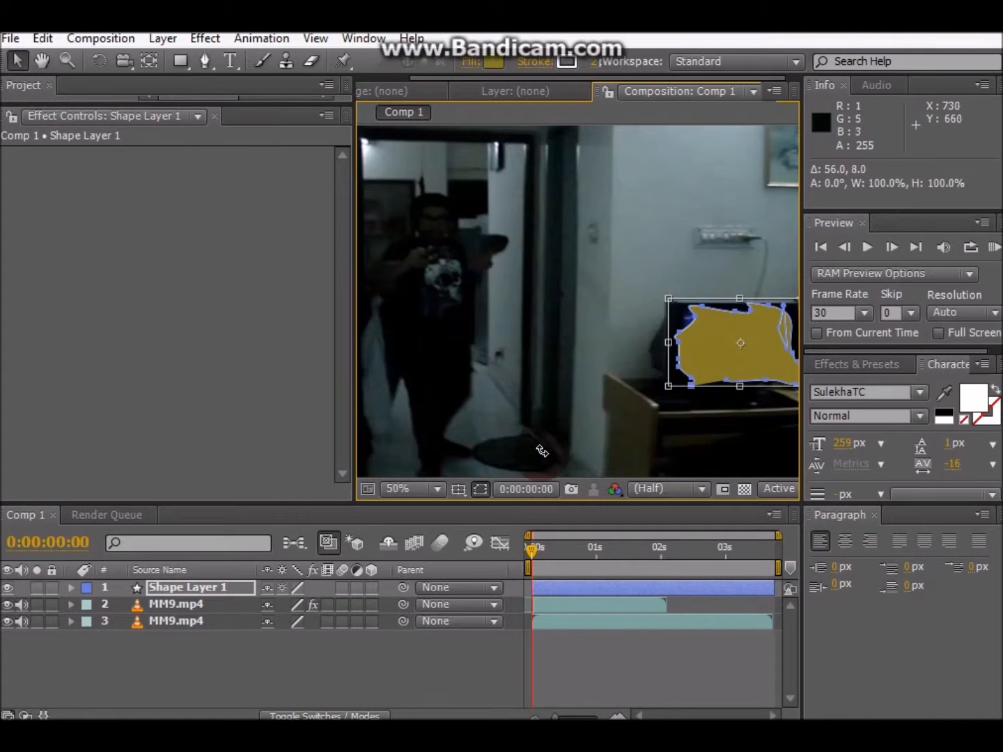
# Delete the shape layer drawn over the television and clear the layer selection
pyautogui.click(296, 669)
pyautogui.click(232, 590)
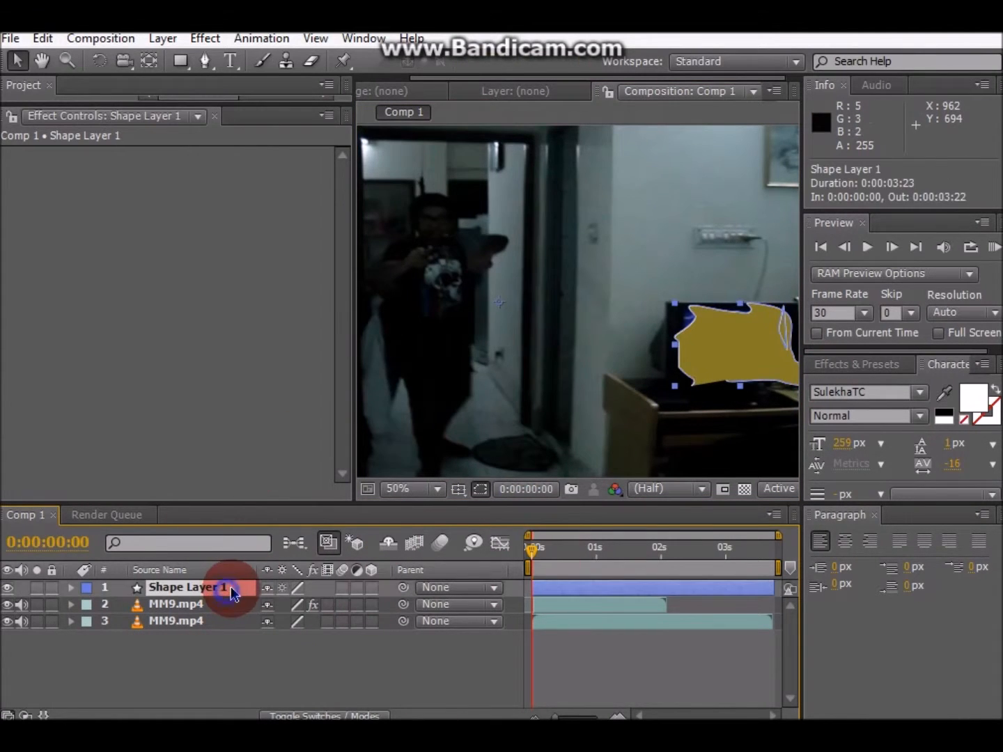
pyautogui.press('Delete')
pyautogui.click(192, 648)
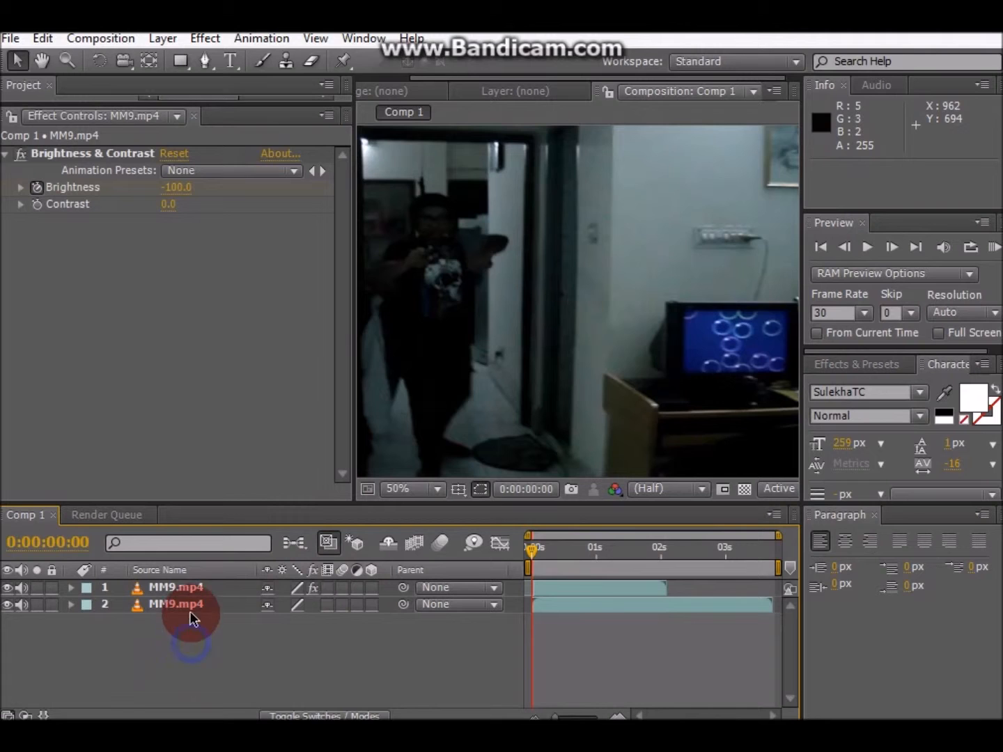
# Set the Scale of the upper MM9.mp4 layer to 116.6, 86.9% at 0:00:00:00
pyautogui.click(192, 588)
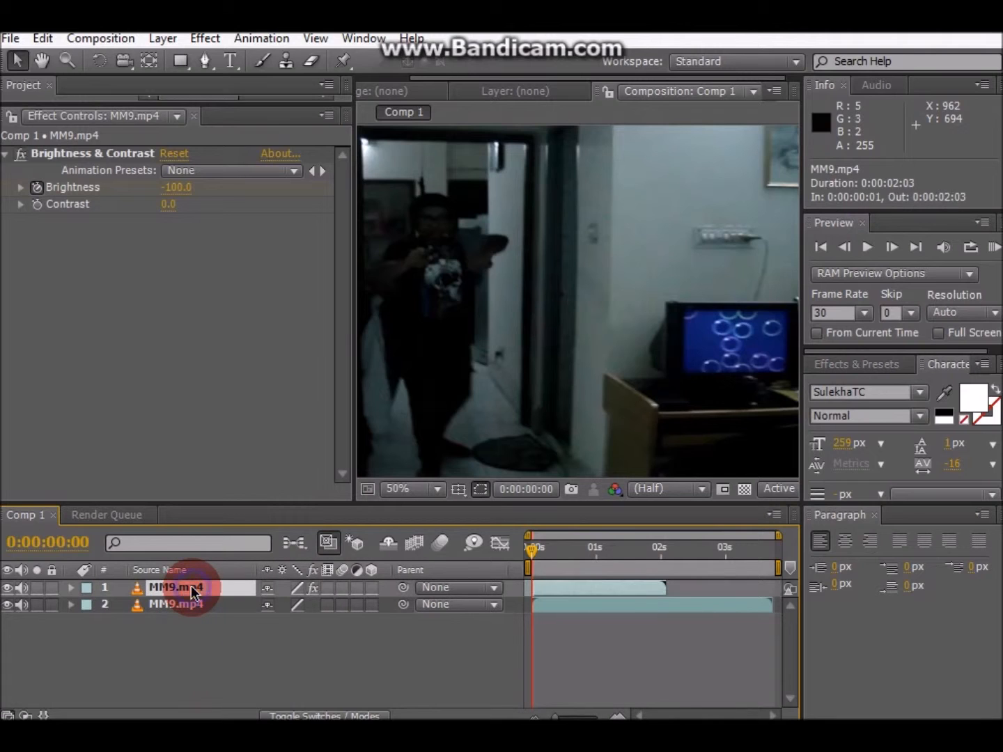
pyautogui.scroll(-2, 560, 271)
pyautogui.moveTo(527, 436)
pyautogui.mouseDown()
pyautogui.moveTo(553, 431)
pyautogui.moveTo(525, 420)
pyautogui.moveTo(577, 403)
pyautogui.moveTo(398, 376)
pyautogui.moveTo(531, 459)
pyautogui.moveTo(594, 432)
pyautogui.moveTo(537, 403)
pyautogui.moveTo(459, 421)
pyautogui.moveTo(584, 383)
pyautogui.moveTo(560, 436)
pyautogui.moveTo(542, 426)
pyautogui.mouseUp()
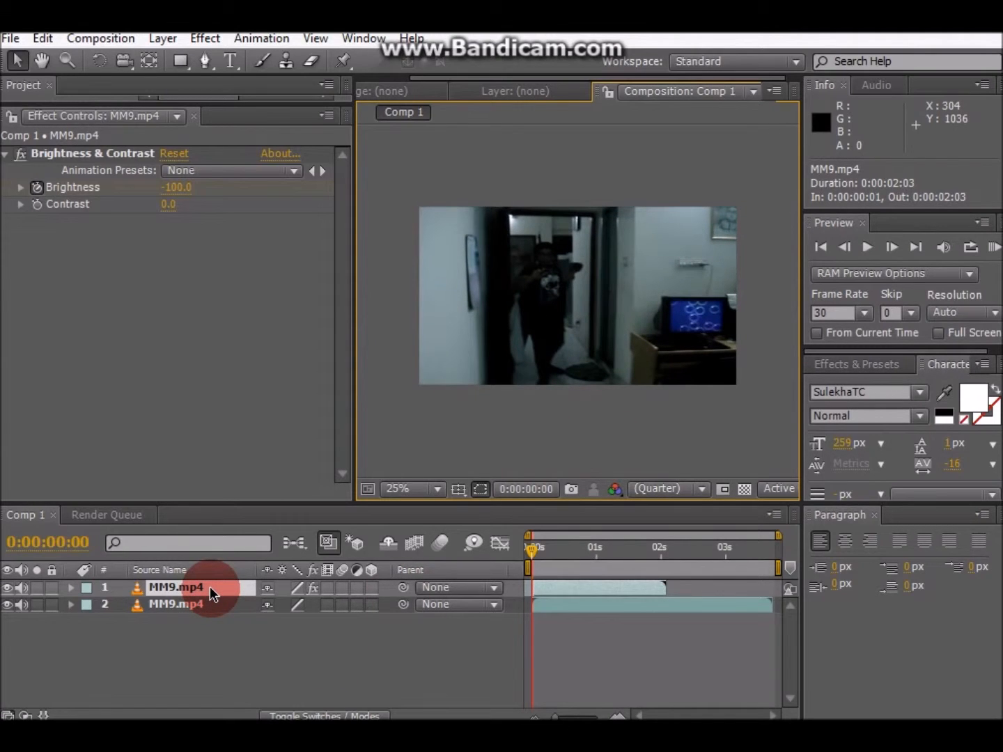
pyautogui.press('s')
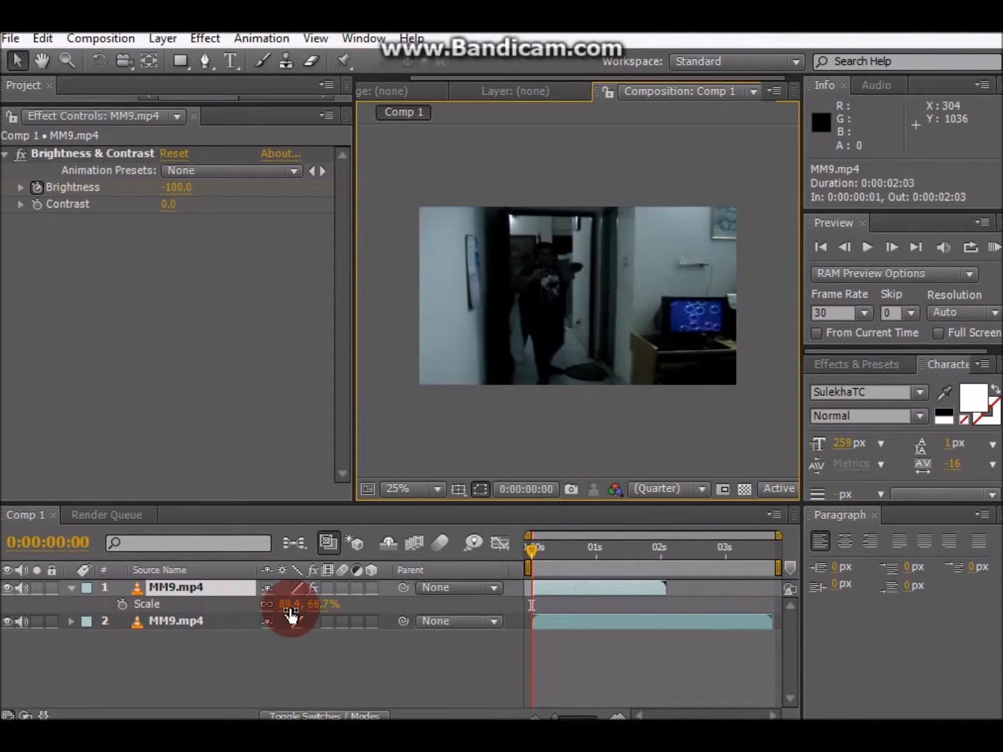
pyautogui.moveTo(309, 609)
pyautogui.mouseDown()
pyautogui.moveTo(342, 600)
pyautogui.moveTo(301, 615)
pyautogui.mouseUp()
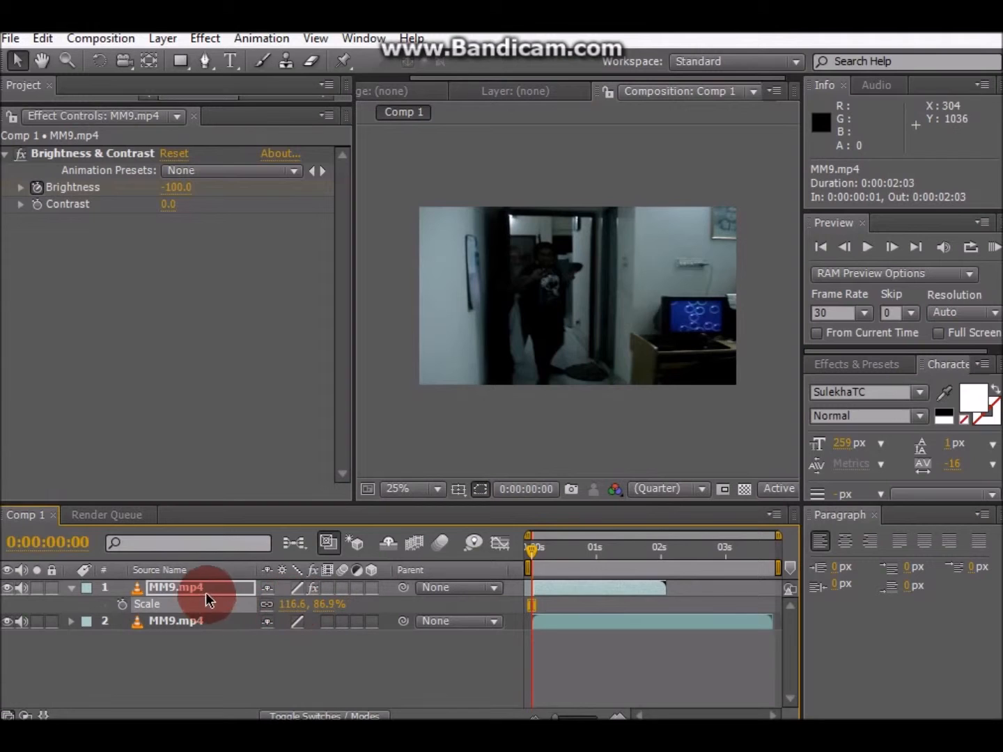
# Delete the lower MM9.mp4 layer, keeping only the one with the brightness effect
pyautogui.click(575, 627)
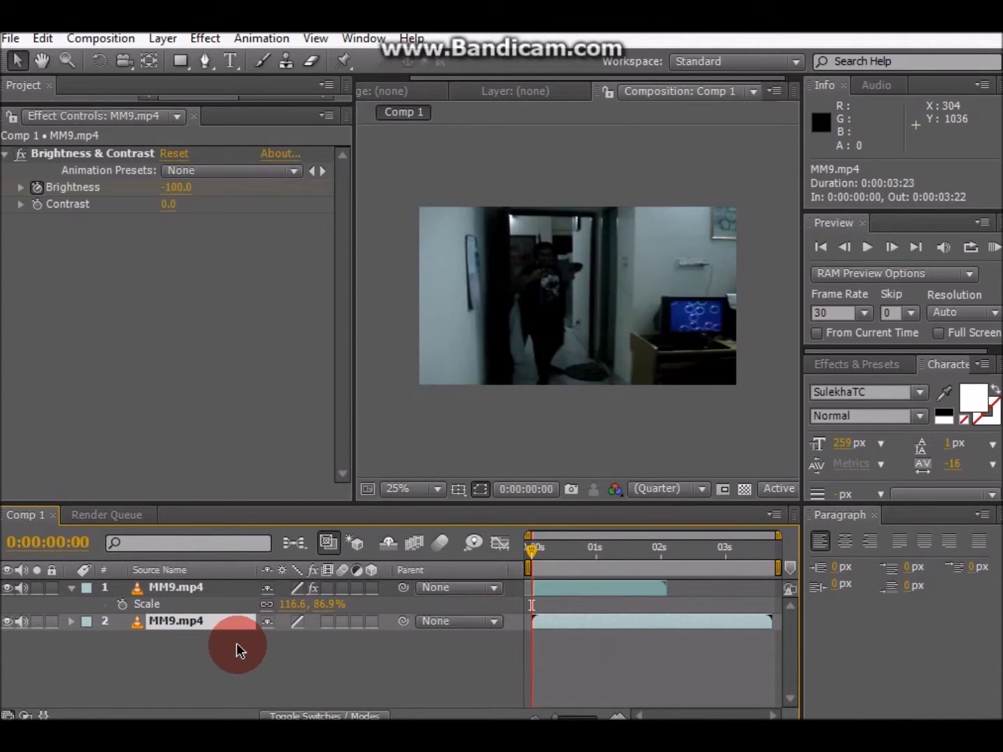
pyautogui.press('Delete')
# Keyframe the MM9.mp4 layer's Scale four times, from 14.6, 10.9% at 0:00:00:16 through 76.6, 57.1% at 0:00:00:24 up to 254.6, 189.8% near 1.5 seconds
pyautogui.click(198, 587)
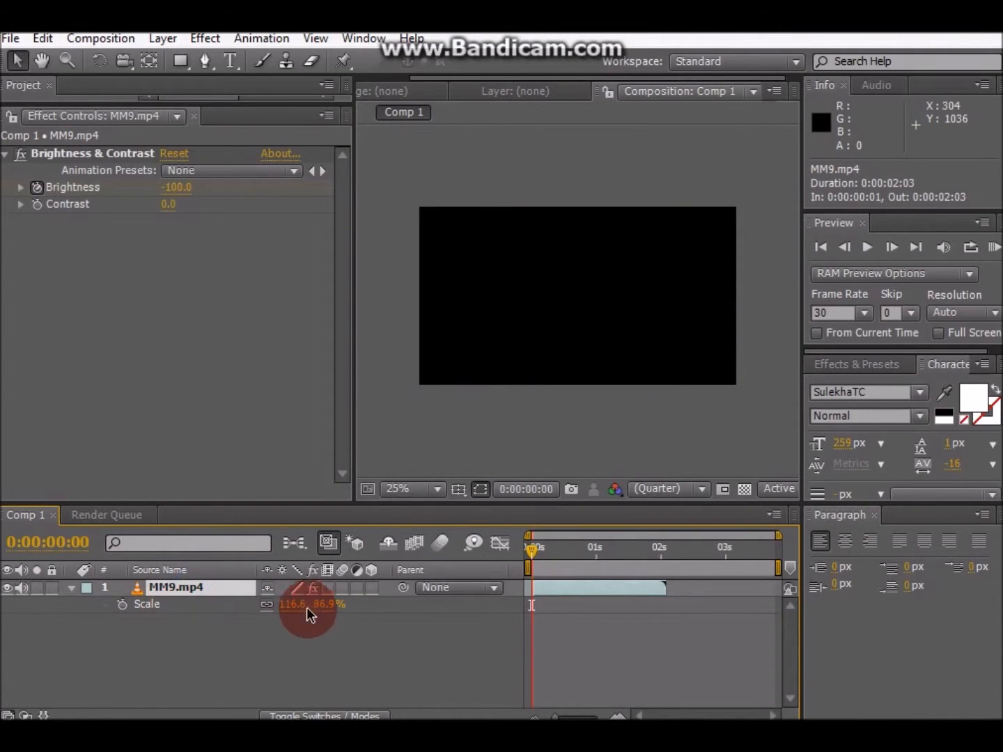
pyautogui.moveTo(532, 549); pyautogui.dragTo(568, 550)
pyautogui.moveTo(317, 604); pyautogui.dragTo(195, 601)
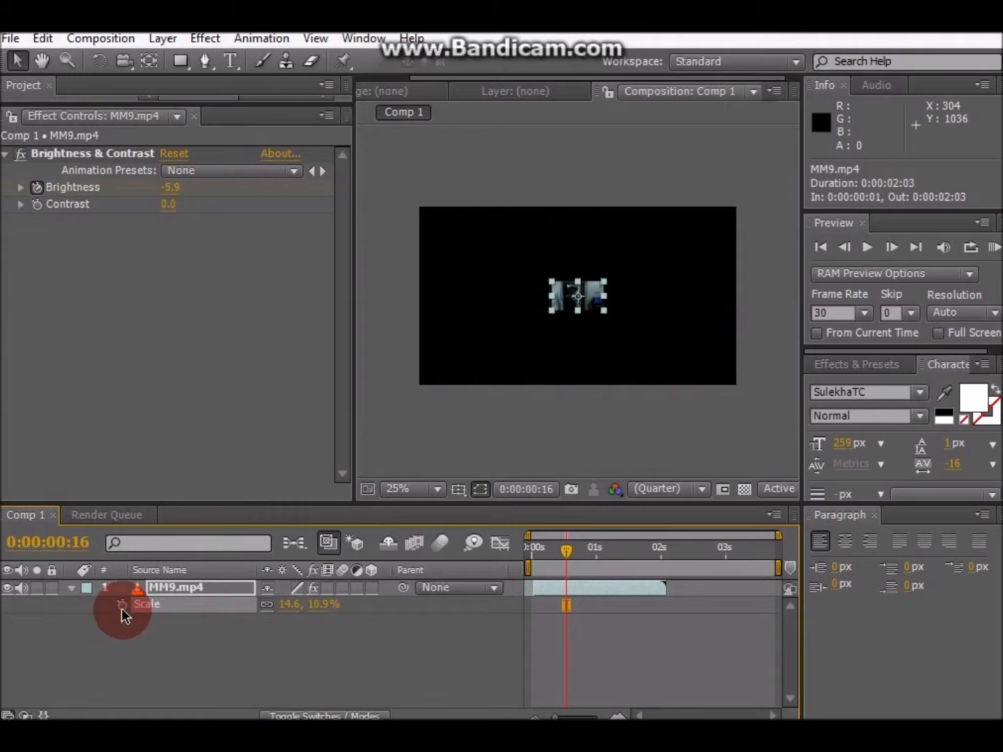
pyautogui.moveTo(286, 604); pyautogui.dragTo(383, 609)
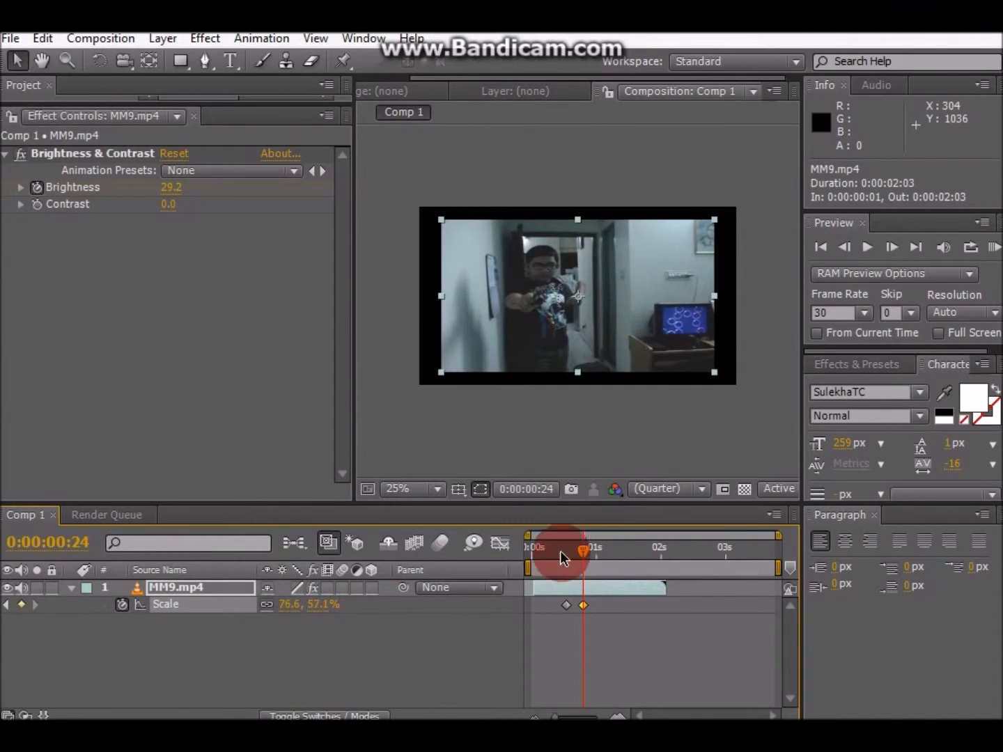
pyautogui.moveTo(583, 551); pyautogui.dragTo(611, 552)
pyautogui.moveTo(291, 604); pyautogui.dragTo(344, 606)
pyautogui.moveTo(602, 570); pyautogui.dragTo(631, 555)
pyautogui.moveTo(291, 605); pyautogui.dragTo(420, 604)
# Preview the scale animation from near the start and delete the MM9.mp4 layer
pyautogui.moveTo(625, 547); pyautogui.dragTo(536, 553)
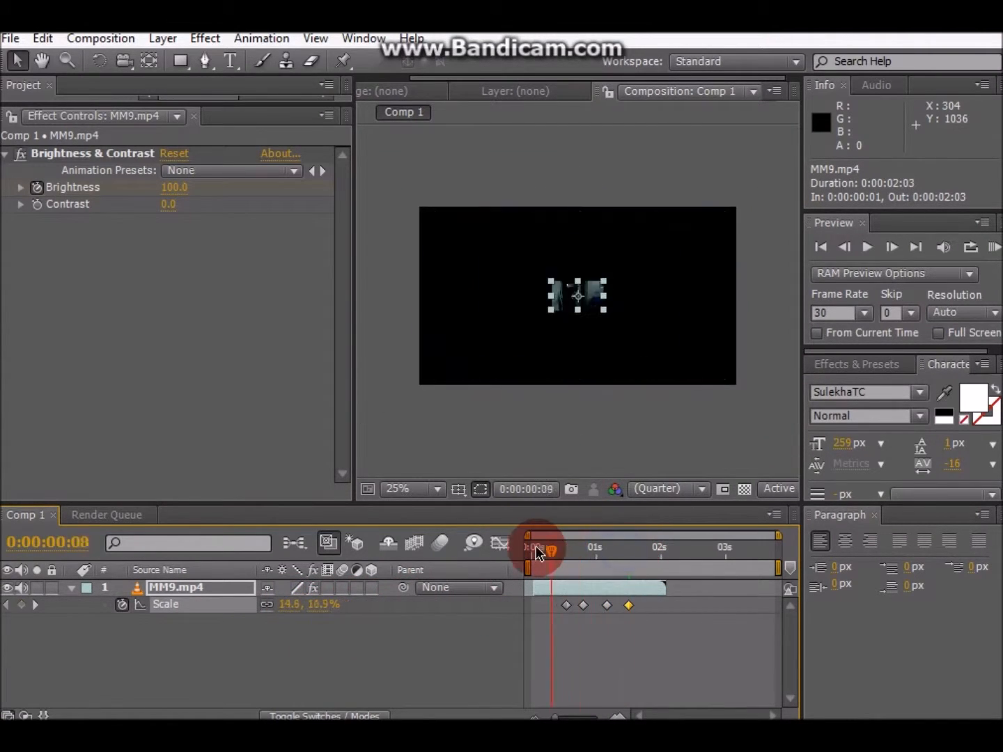
pyautogui.click(869, 247)
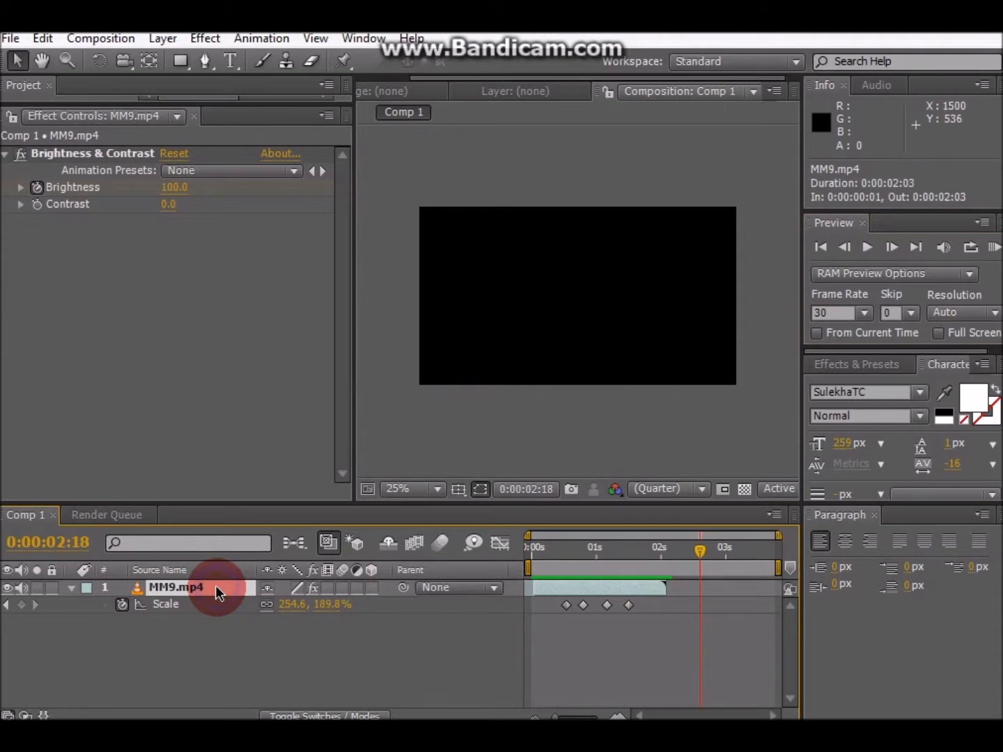
pyautogui.press('Delete')
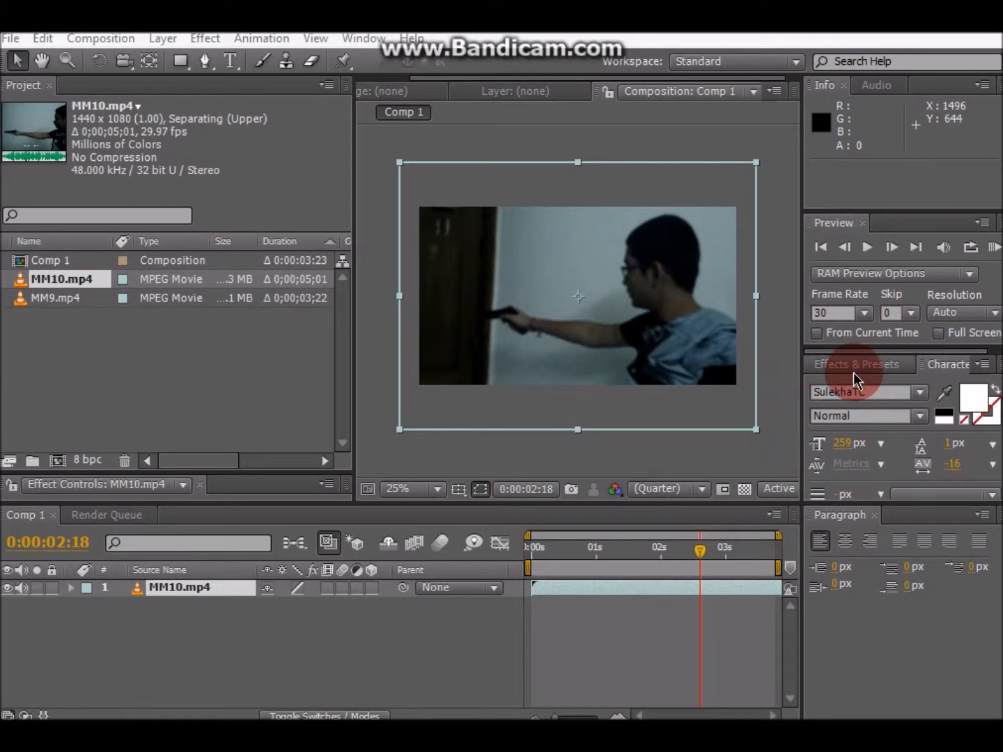
# Find the Brightness & Contrast effect with the search "Bright", apply it to the MM10.mp4 layer and set Brightness to 100
pyautogui.click(854, 373)
pyautogui.moveTo(900, 473); pyautogui.dragTo(186, 587)
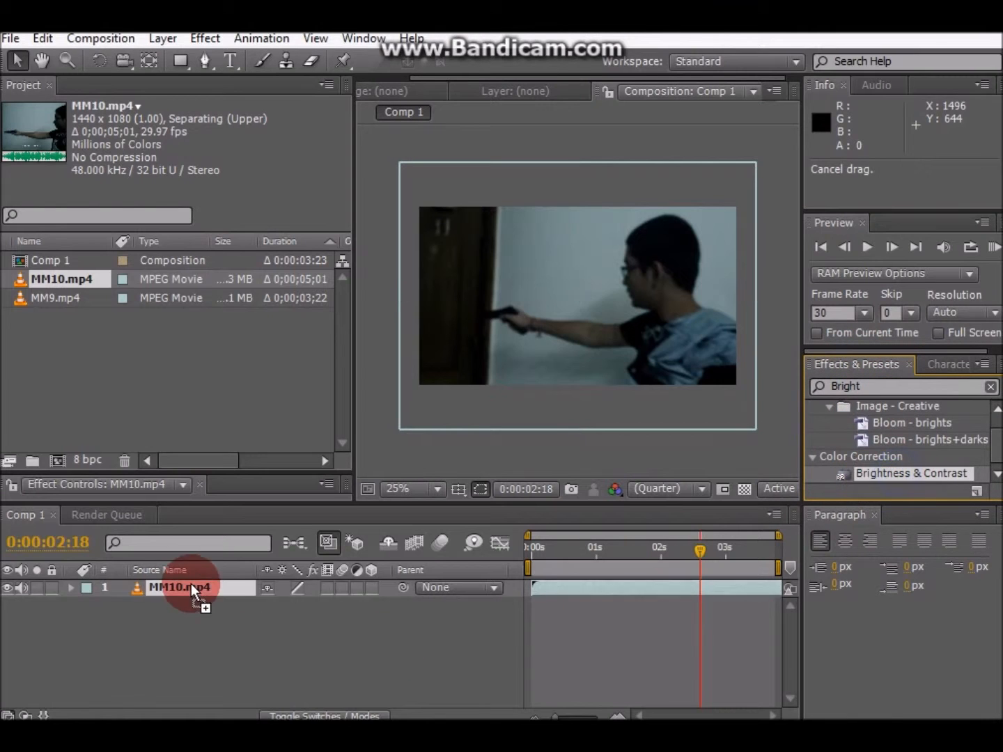
pyautogui.moveTo(188, 475); pyautogui.dragTo(194, 94)
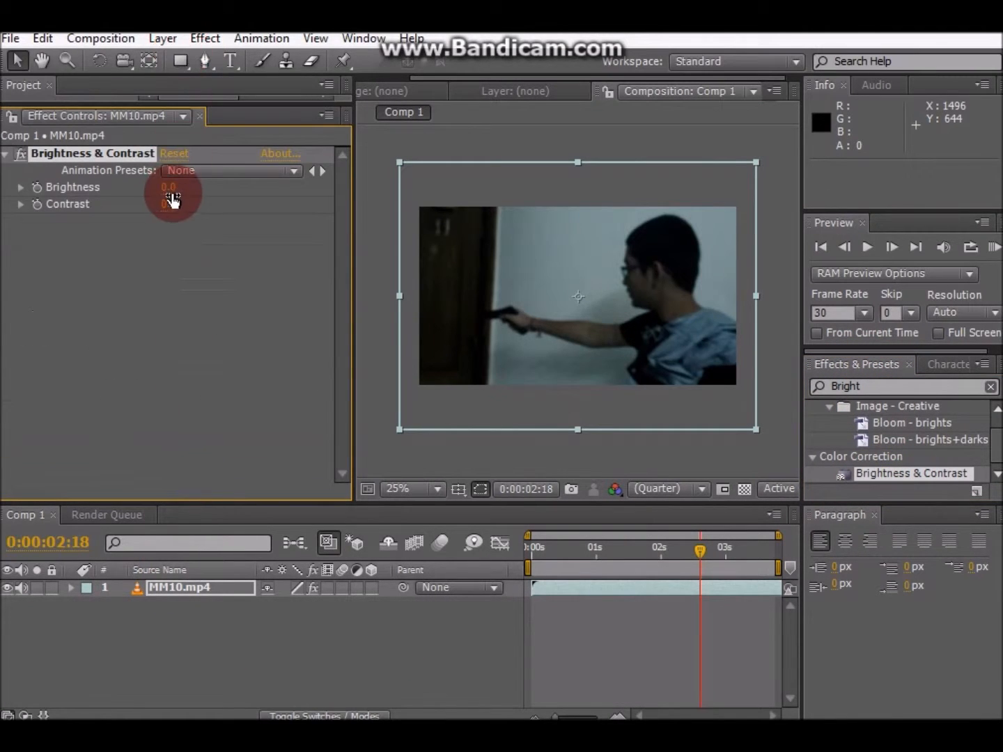
pyautogui.moveTo(167, 188); pyautogui.dragTo(262, 179)
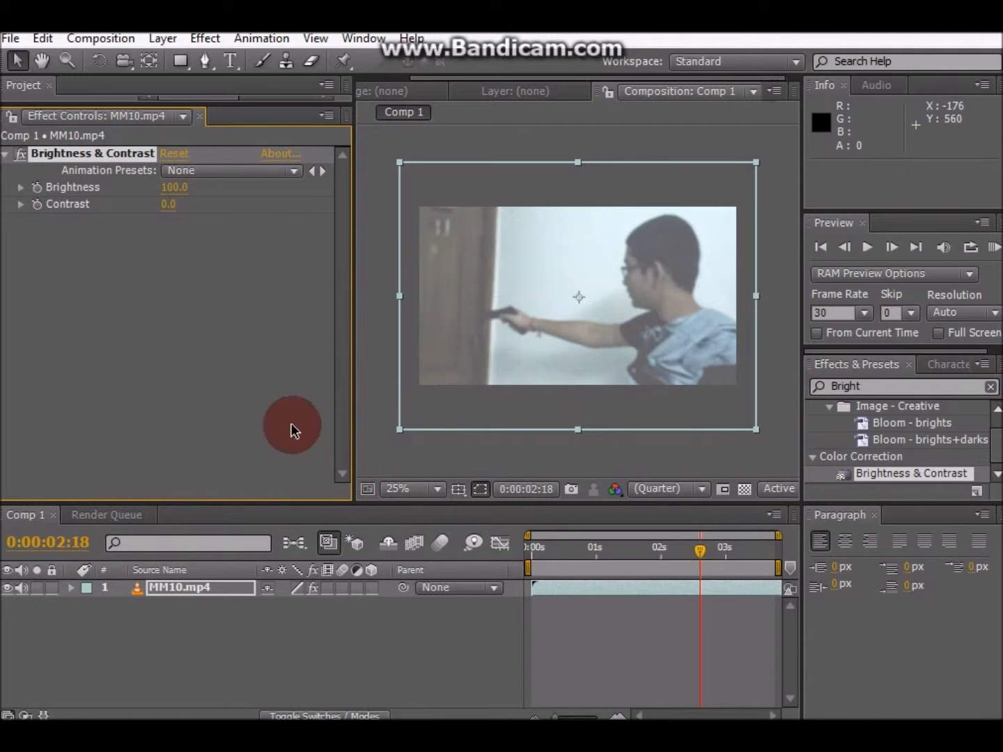
# Add the Comp 1 composition to the render queue
pyautogui.click(104, 514)
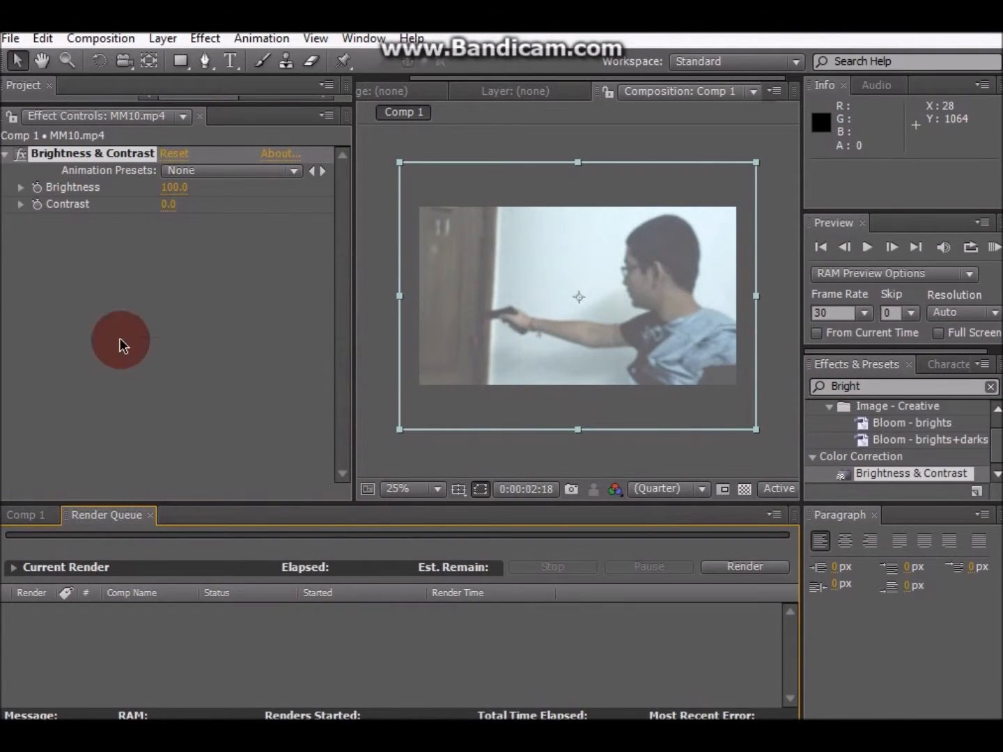
pyautogui.moveTo(91, 105); pyautogui.dragTo(90, 473)
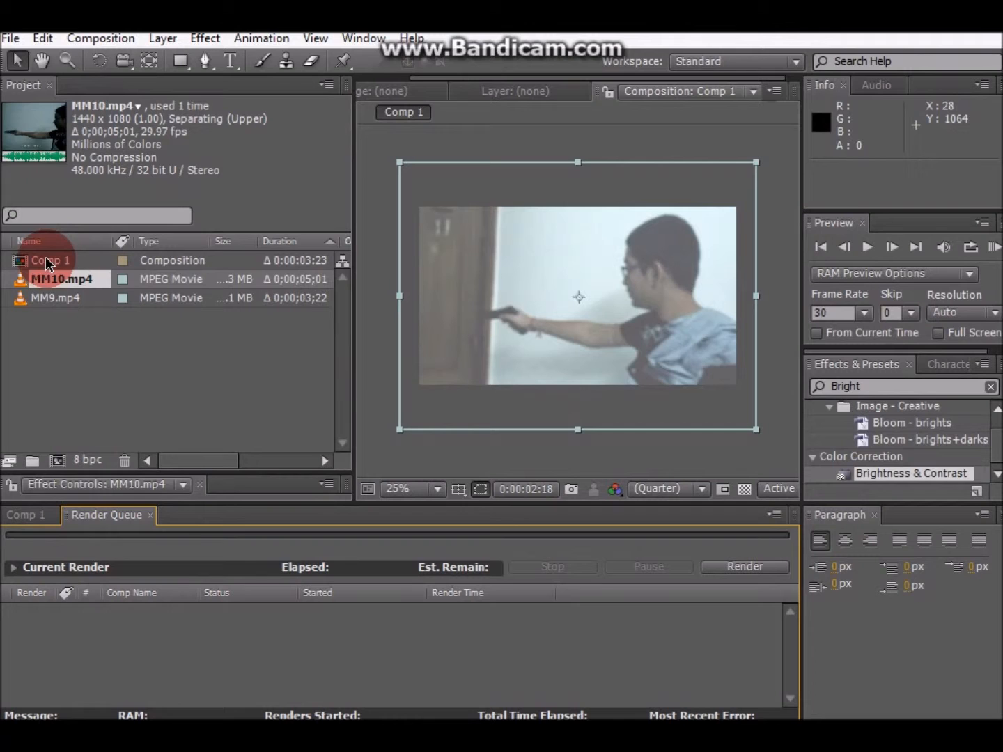
pyautogui.moveTo(41, 263); pyautogui.dragTo(222, 641)
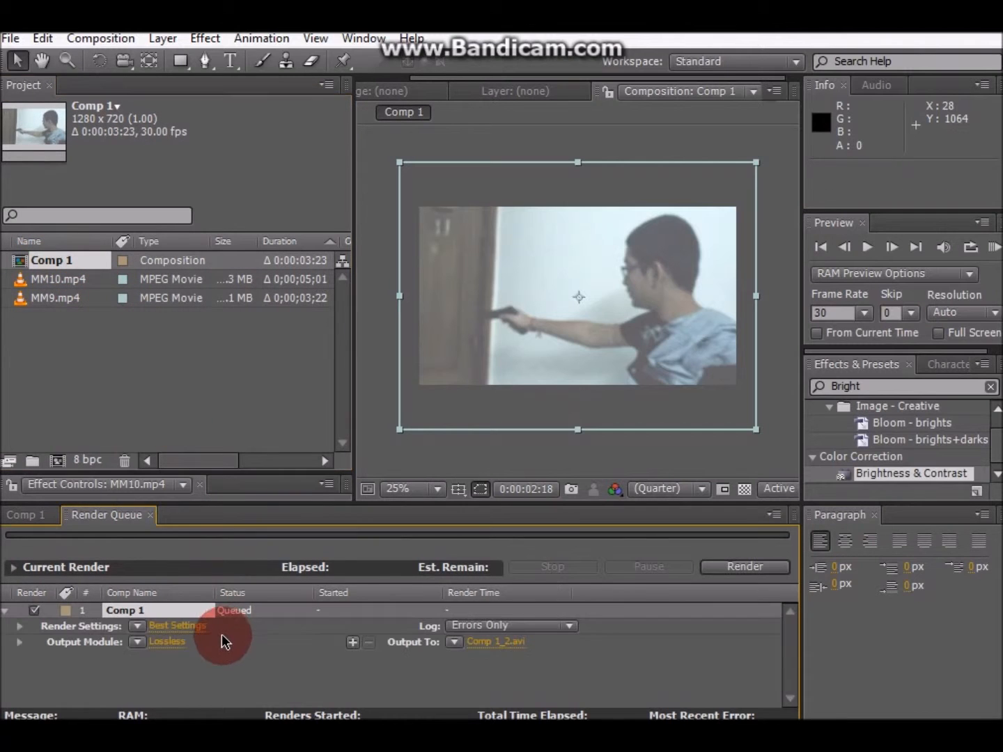
# Enable audio output in the Lossless output module settings of the queued Comp 1
pyautogui.click(165, 642)
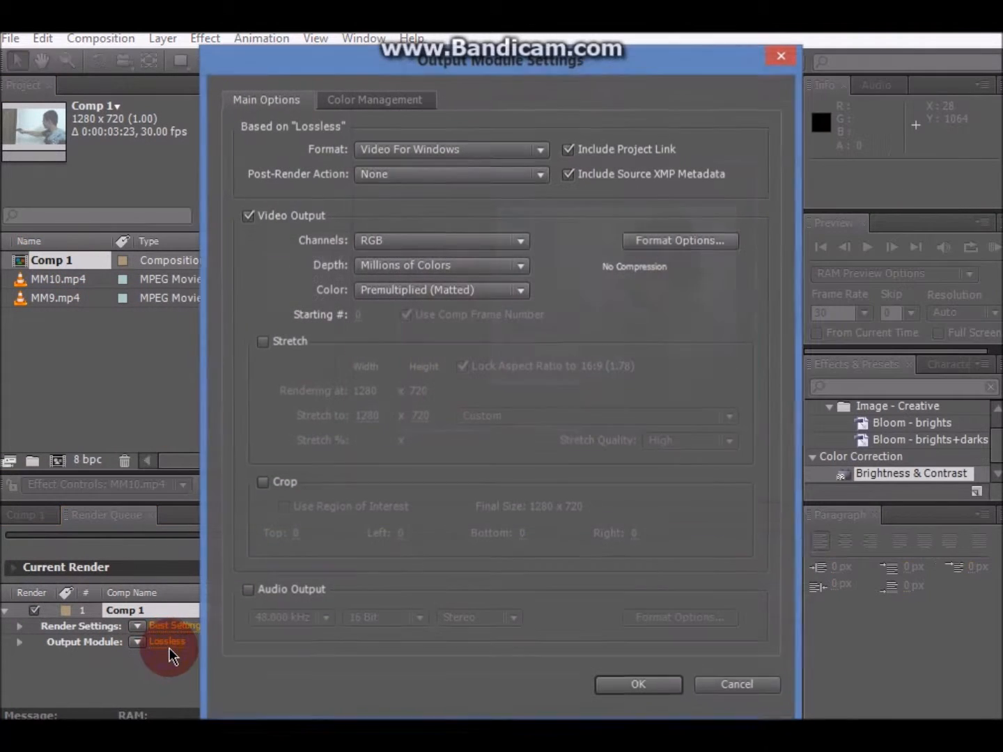
pyautogui.click(249, 590)
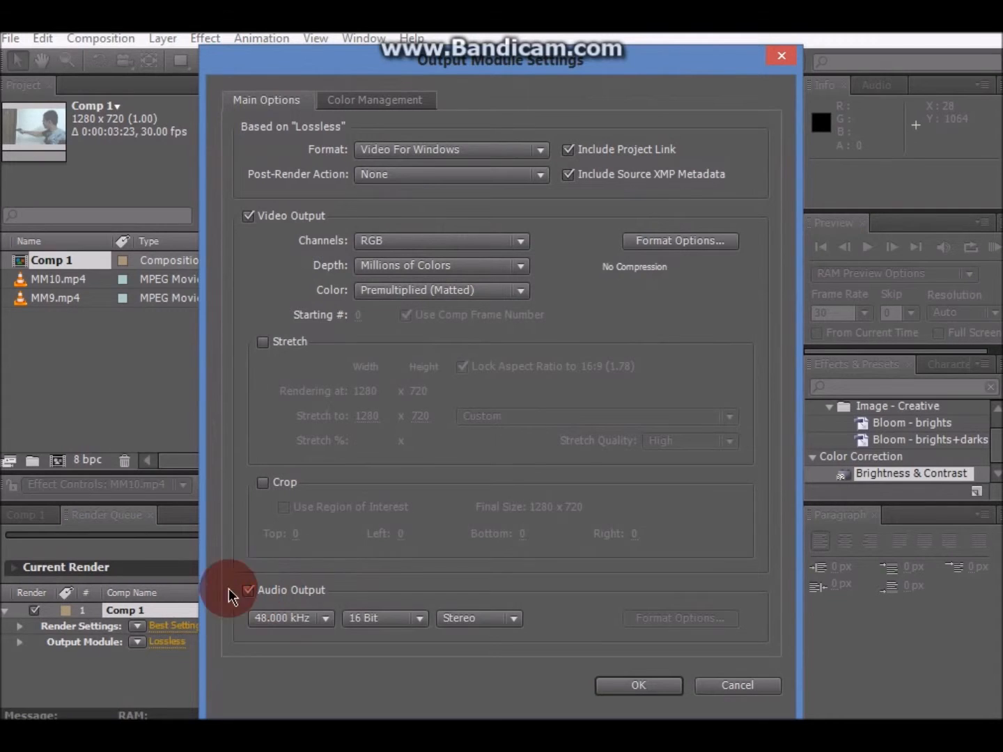
pyautogui.click(641, 685)
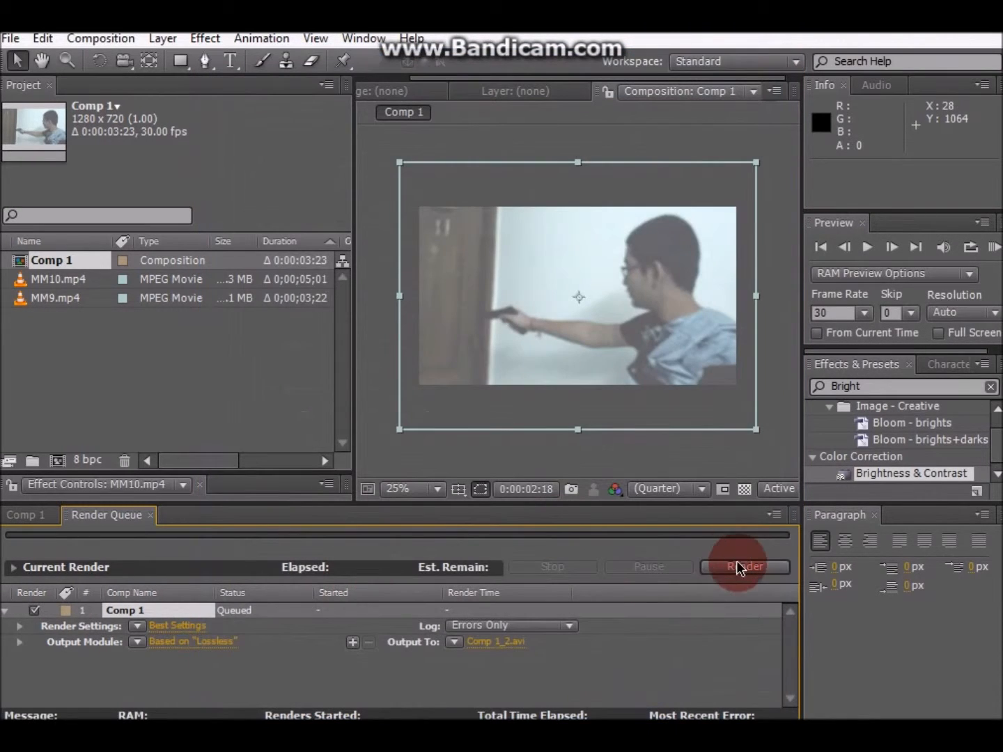
# Start rendering Comp 1, stop the render before it finishes and return to the Comp 1 timeline
pyautogui.click(737, 565)
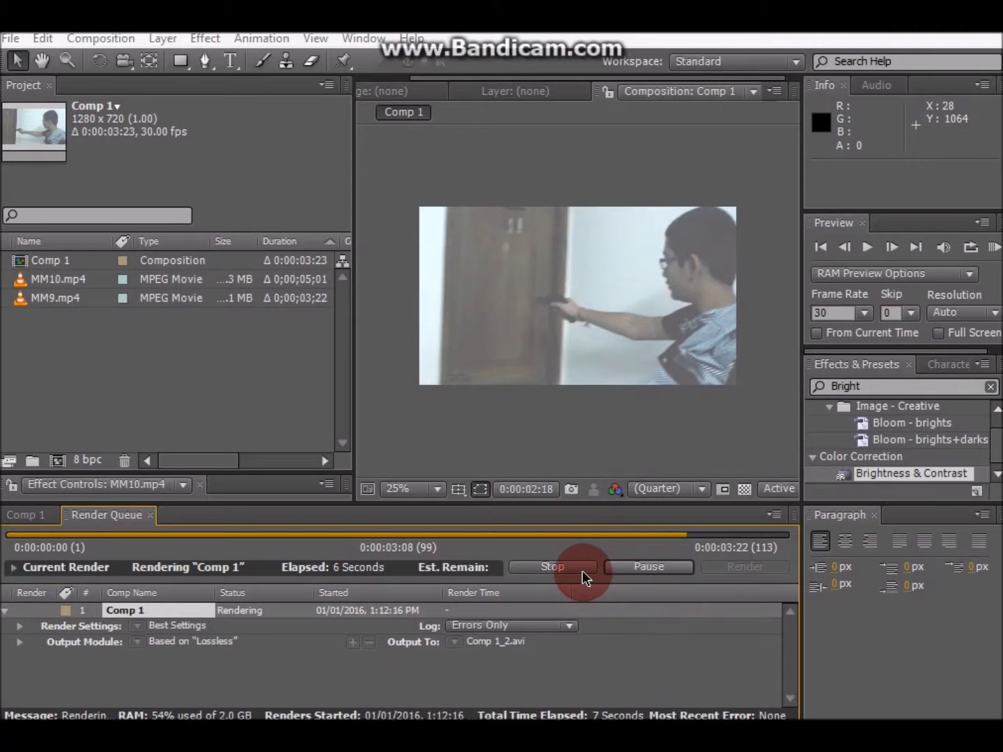
pyautogui.click(550, 567)
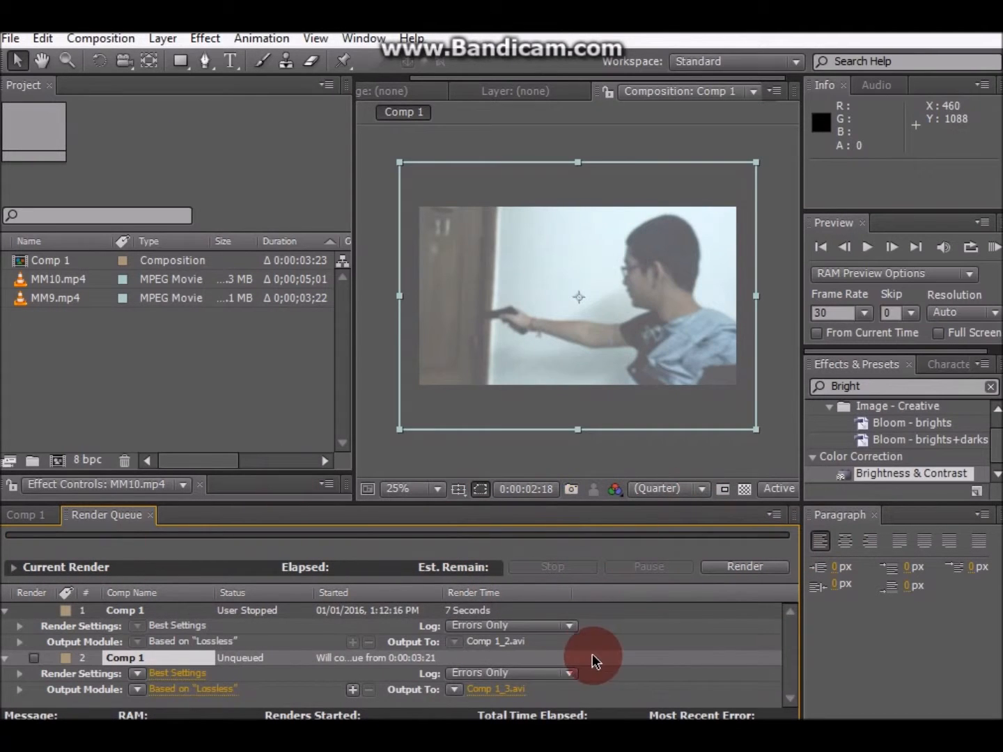
pyautogui.click(50, 516)
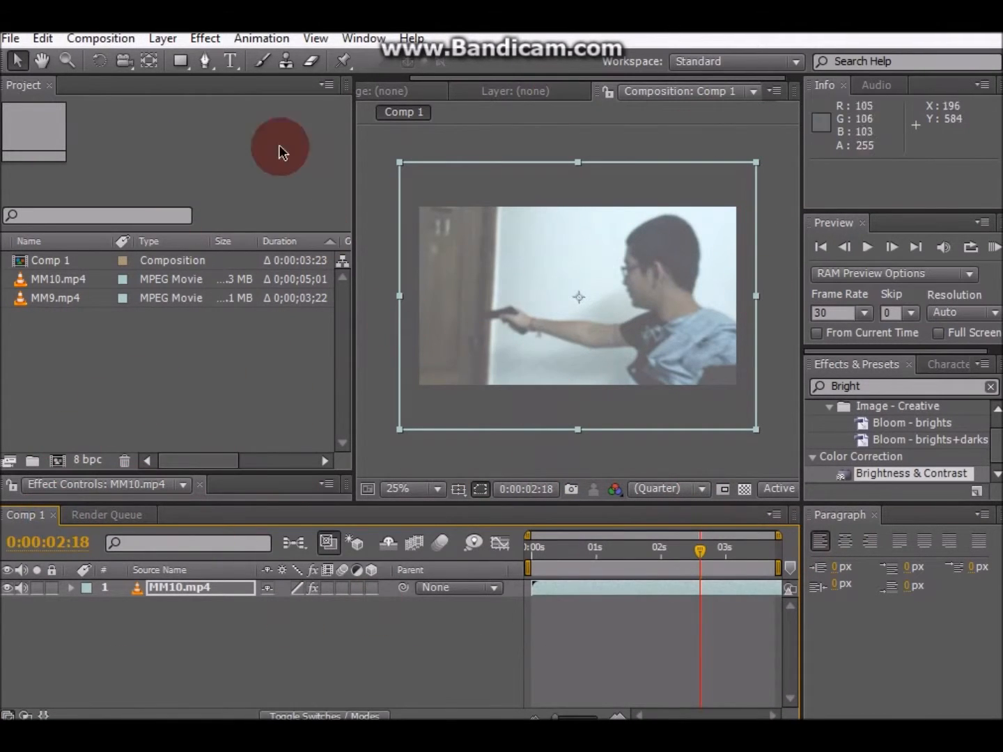
# Create a new empty project in place of the current one
pyautogui.click(11, 38)
pyautogui.moveTo(21, 62)
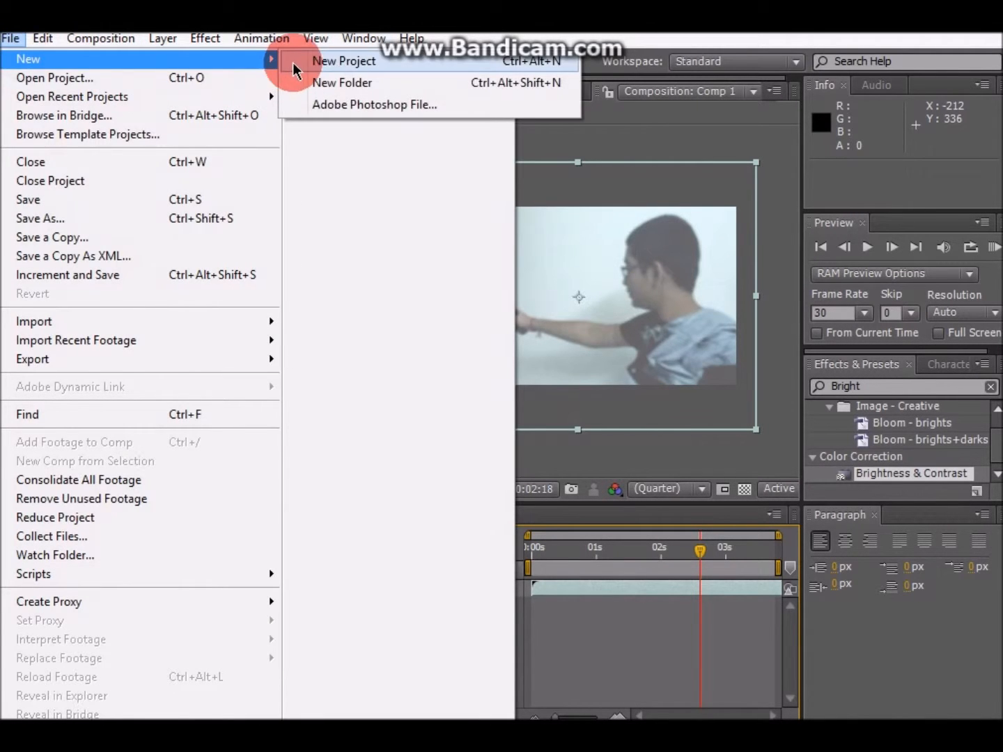
pyautogui.click(293, 57)
pyautogui.click(505, 406)
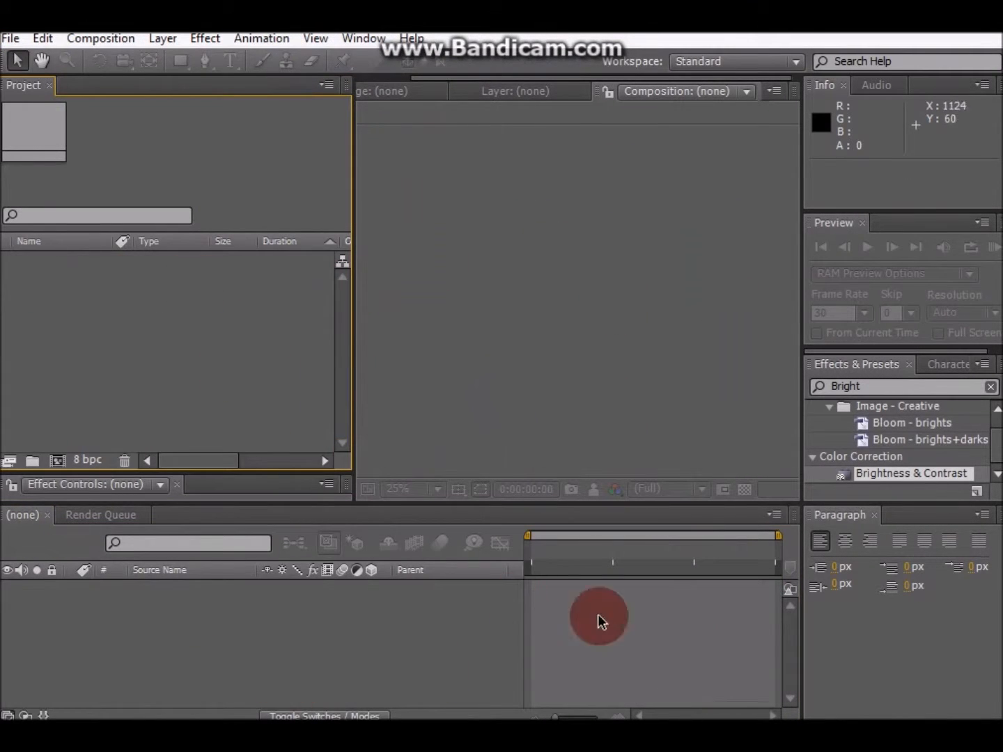
# Clear the "Bright" search so that all effect and preset categories are listed
pyautogui.moveTo(886, 394); pyautogui.dragTo(777, 390)
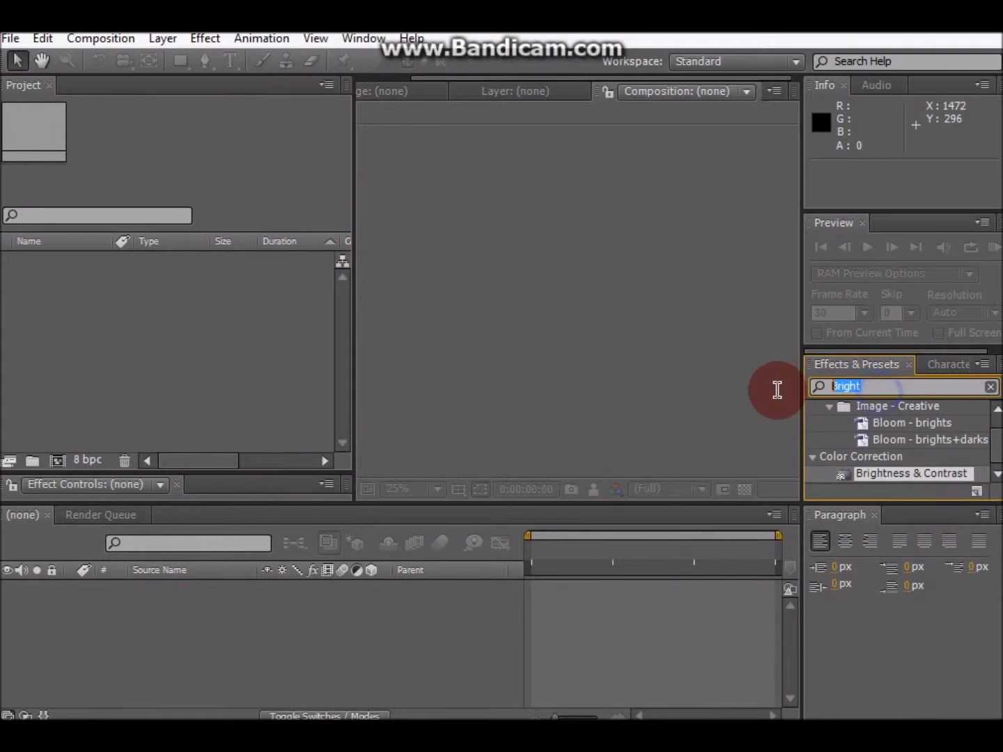
pyautogui.press('BackSpace')
pyautogui.click(505, 404)
pyautogui.click(126, 321)
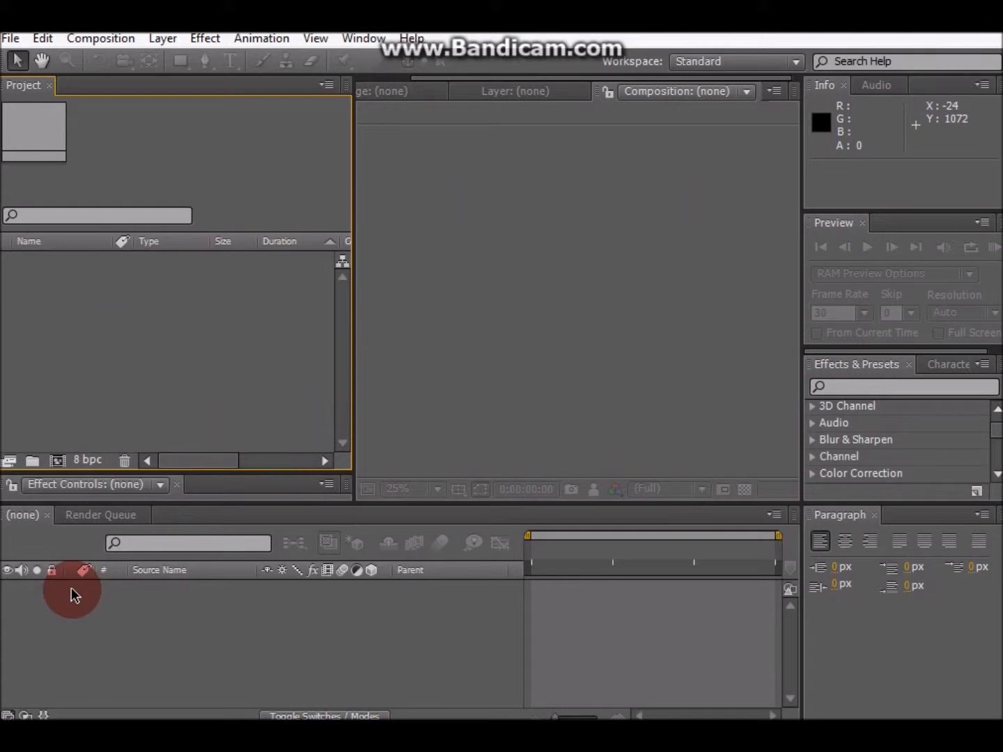
# Enlarge the Effect Controls panel below the Project panel and look through the list of available panels
pyautogui.moveTo(140, 471); pyautogui.dragTo(220, 381)
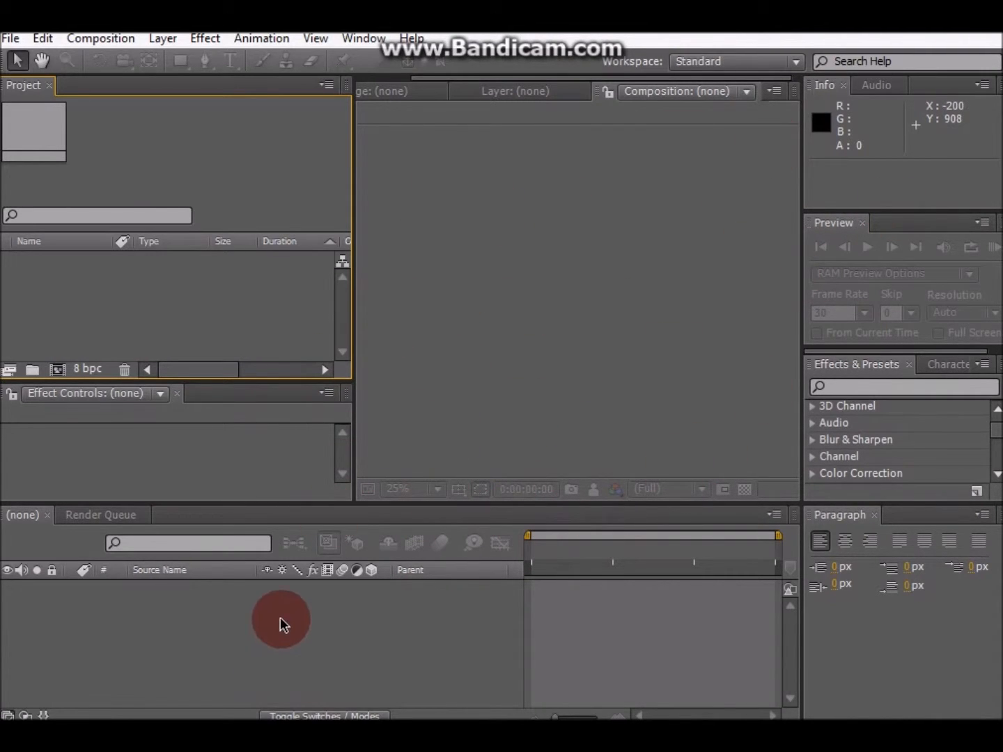
pyautogui.click(91, 65)
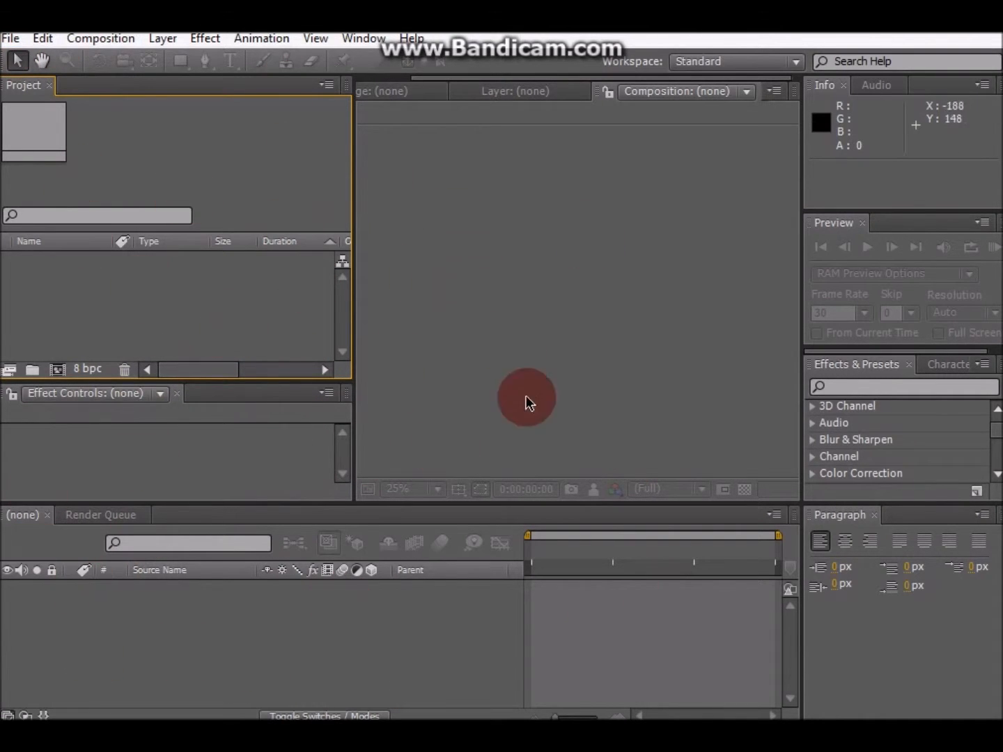
pyautogui.click(354, 38)
pyautogui.click(313, 39)
pyautogui.click(351, 39)
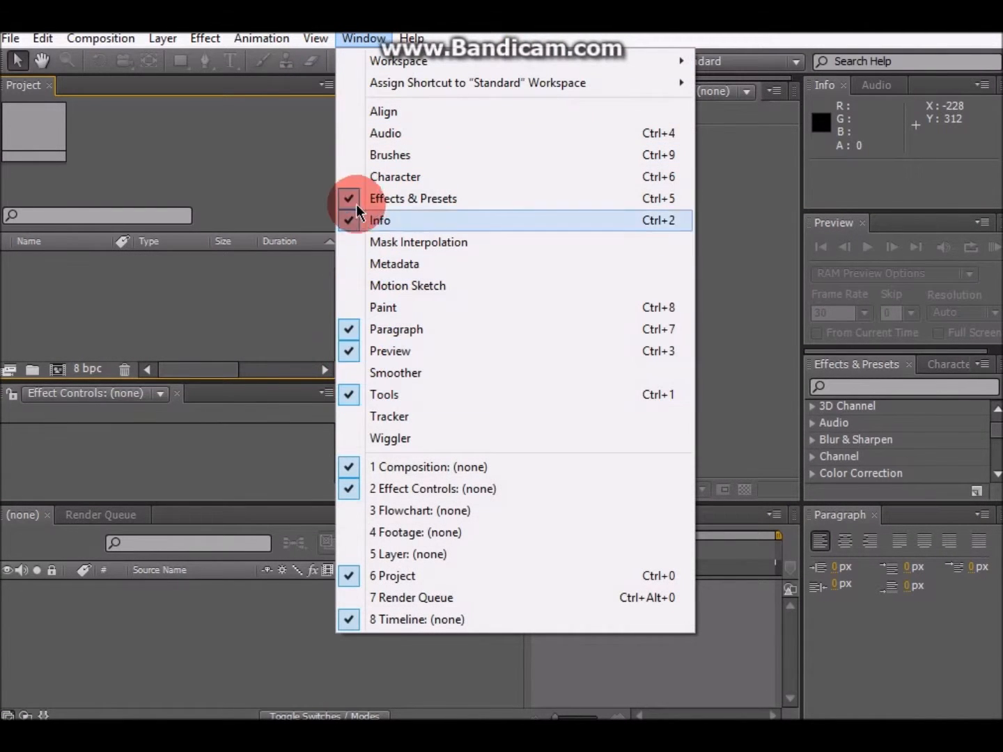
# Close the Paragraph panel
pyautogui.click(829, 560)
pyautogui.click(869, 524)
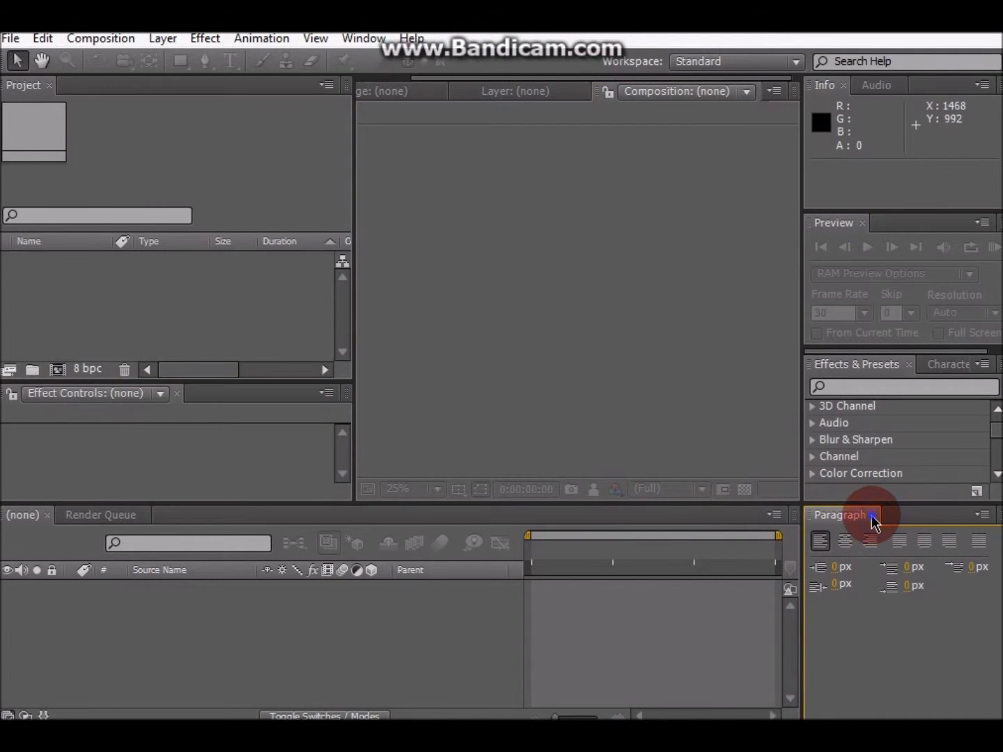
pyautogui.click(871, 516)
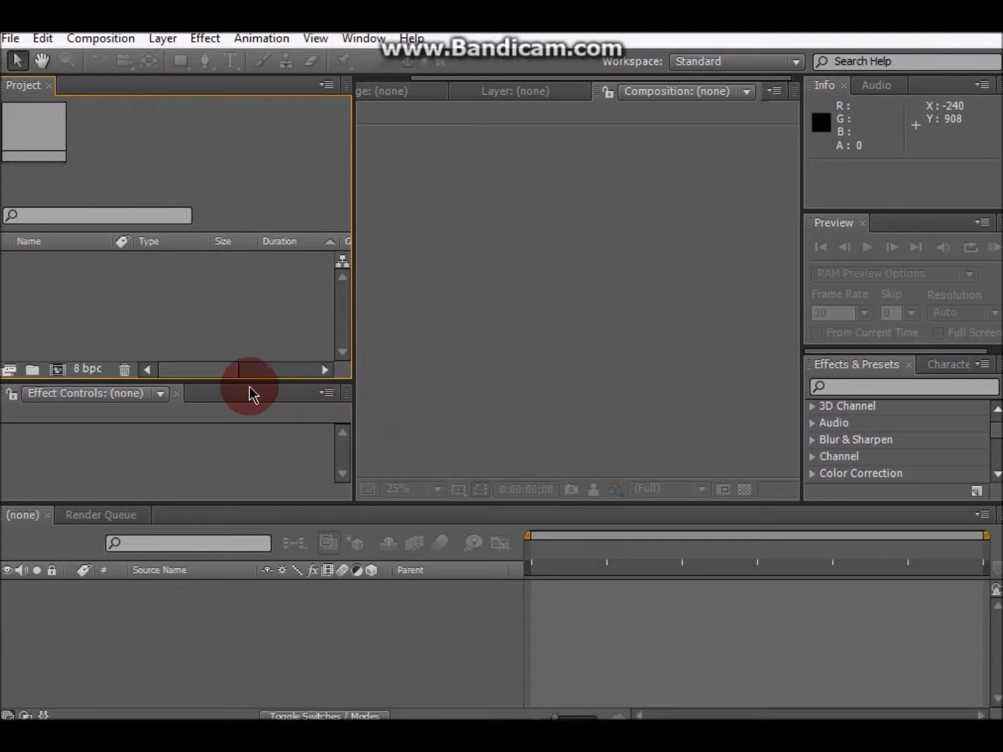
# Import MM11.mp4 into the enlarged Project panel and create a composition from the clip
pyautogui.moveTo(251, 380); pyautogui.dragTo(217, 550)
pyautogui.click(271, 380)
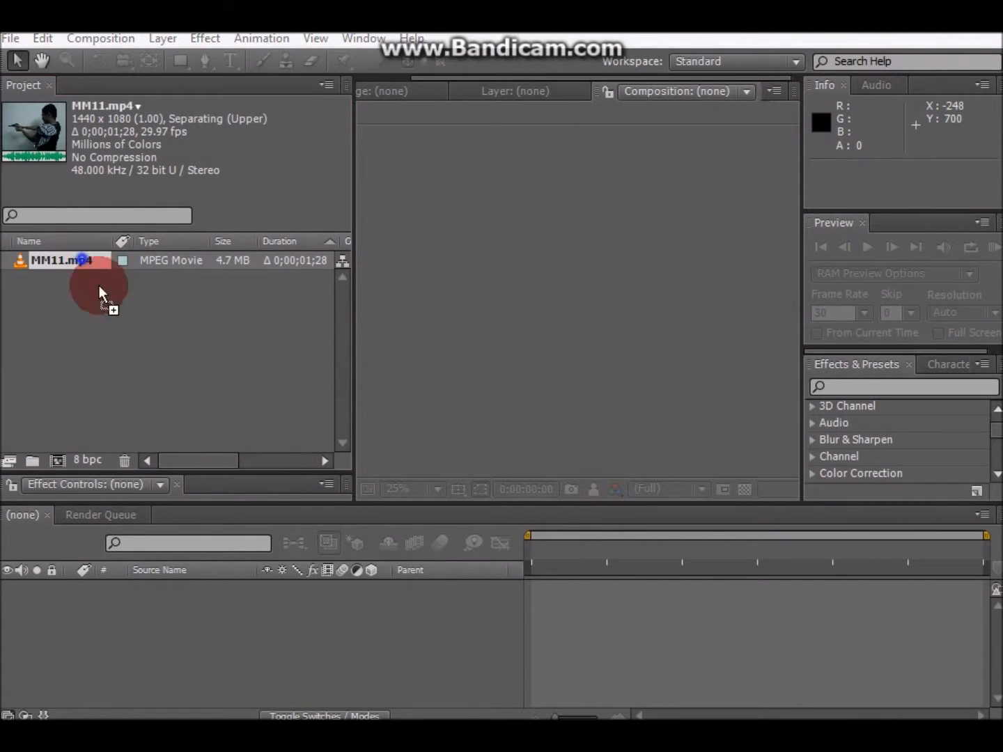
pyautogui.moveTo(98, 286); pyautogui.dragTo(271, 676)
pyautogui.click(691, 435)
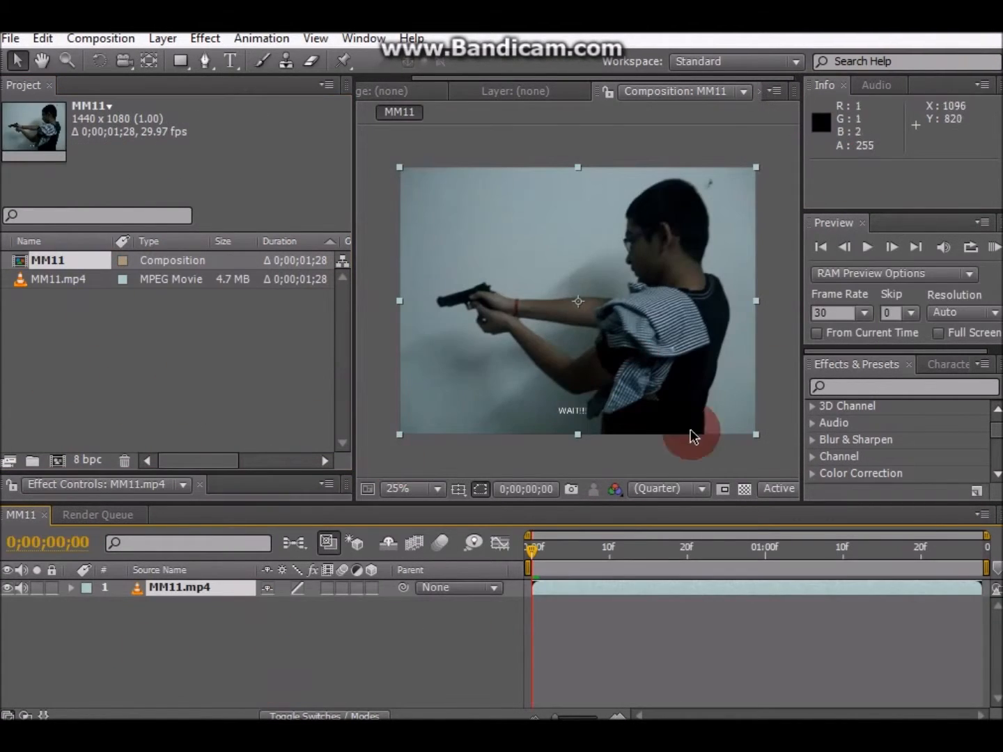
# Apply the Advanced Lightning effect from the Generate category to the MM11.mp4 layer at 0;00;00;01
pyautogui.click(536, 553)
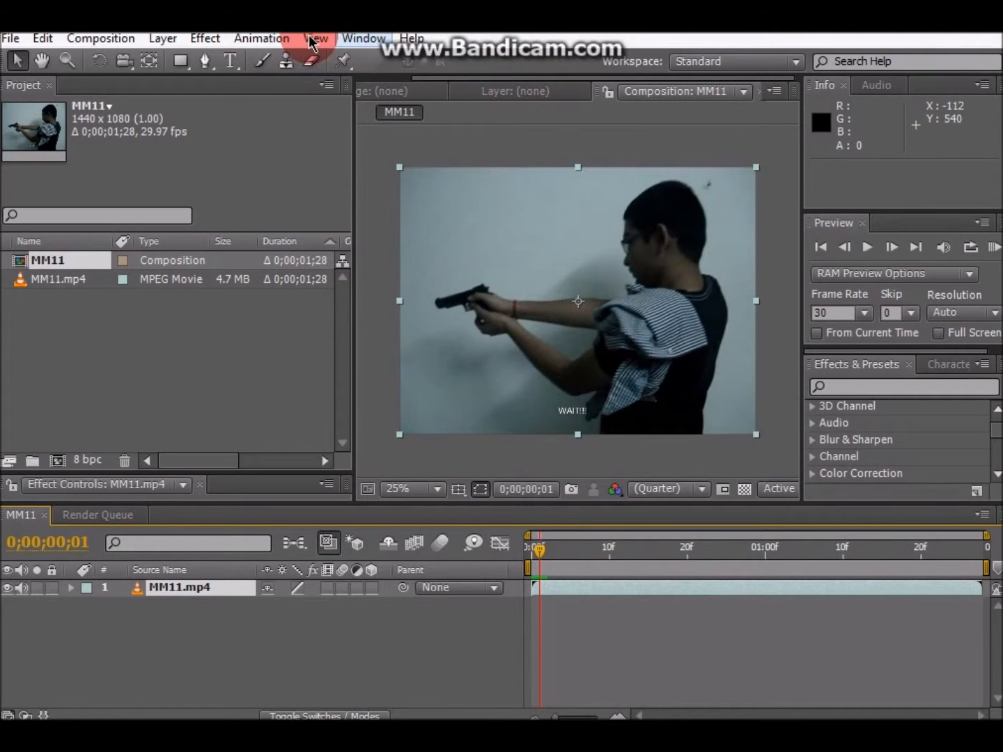
pyautogui.click(204, 39)
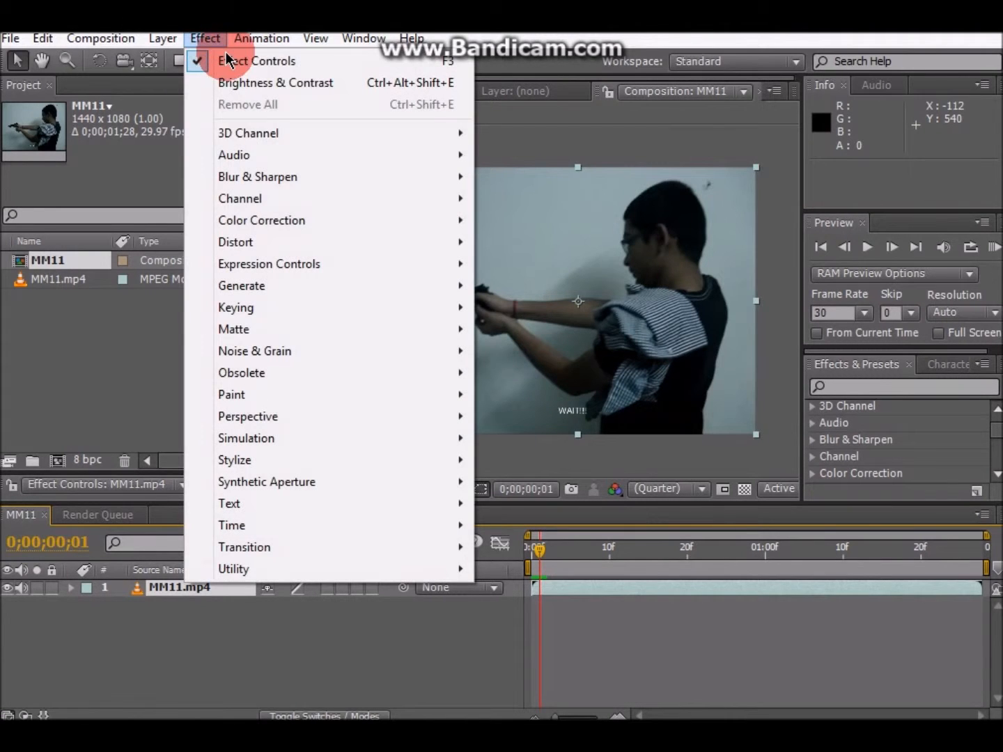
pyautogui.moveTo(296, 284)
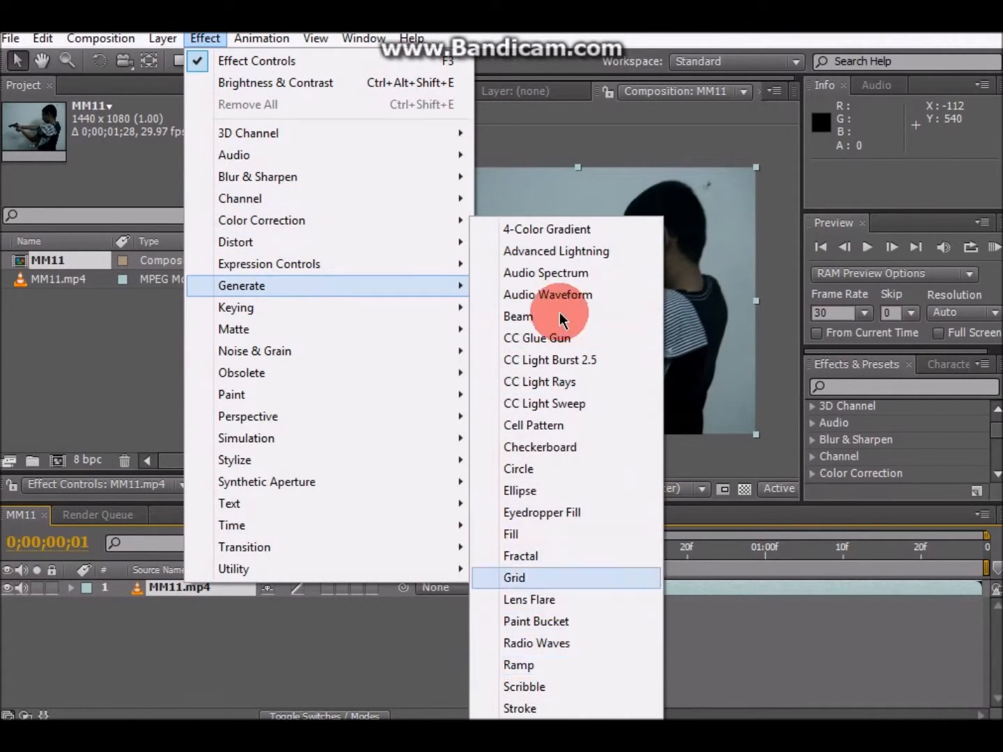
pyautogui.click(531, 258)
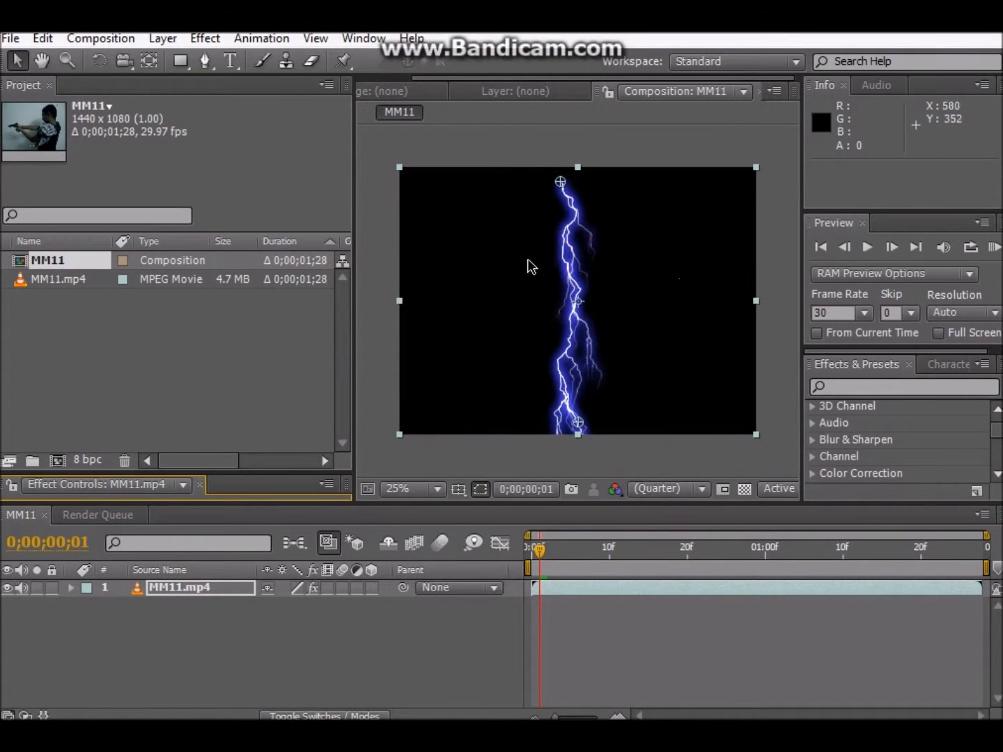
# Composite the lightning on the original footage and move its origin to about 476, 66 and its direction point to about 316, 1074
pyautogui.moveTo(168, 473); pyautogui.dragTo(270, 125)
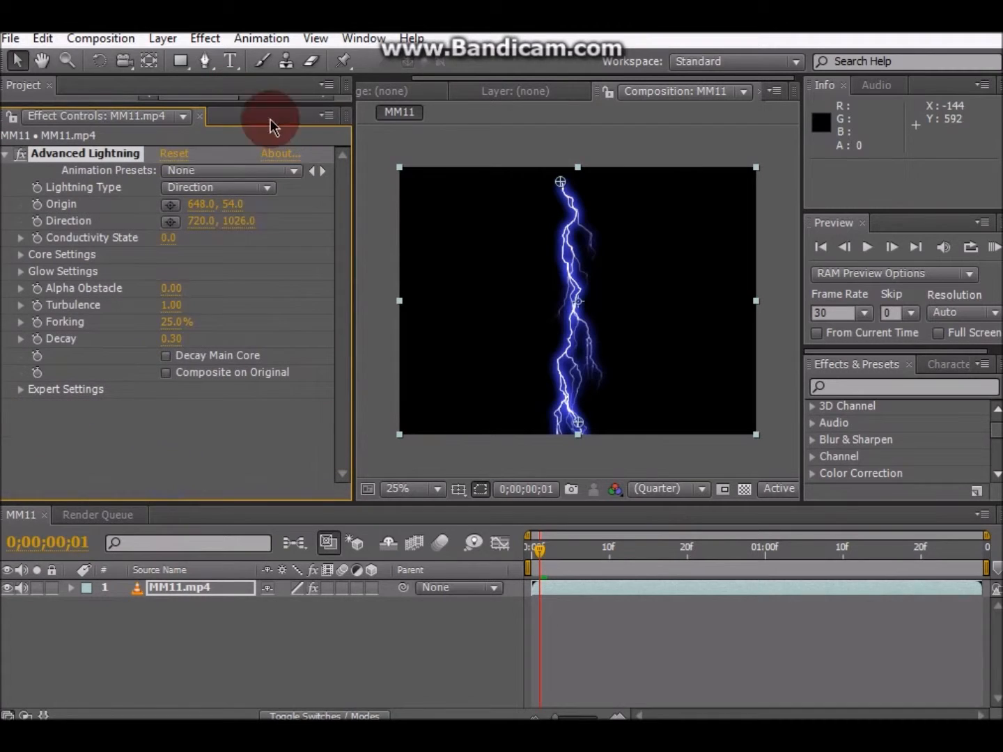
pyautogui.click(167, 373)
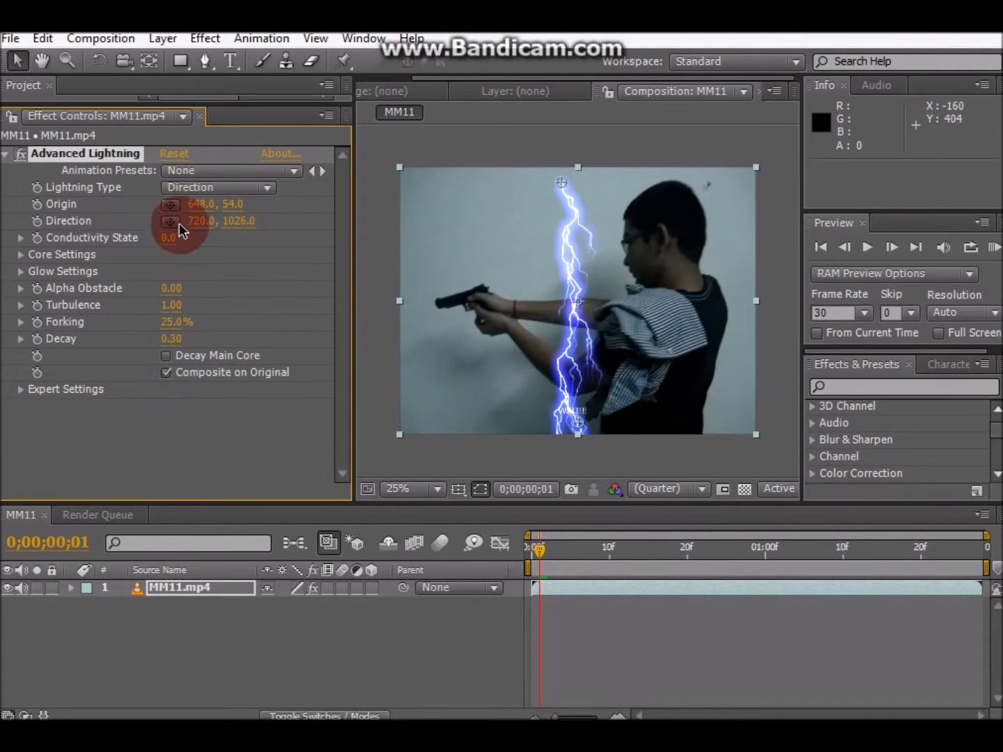
pyautogui.moveTo(571, 186); pyautogui.dragTo(527, 189)
pyautogui.moveTo(578, 422); pyautogui.dragTo(477, 434)
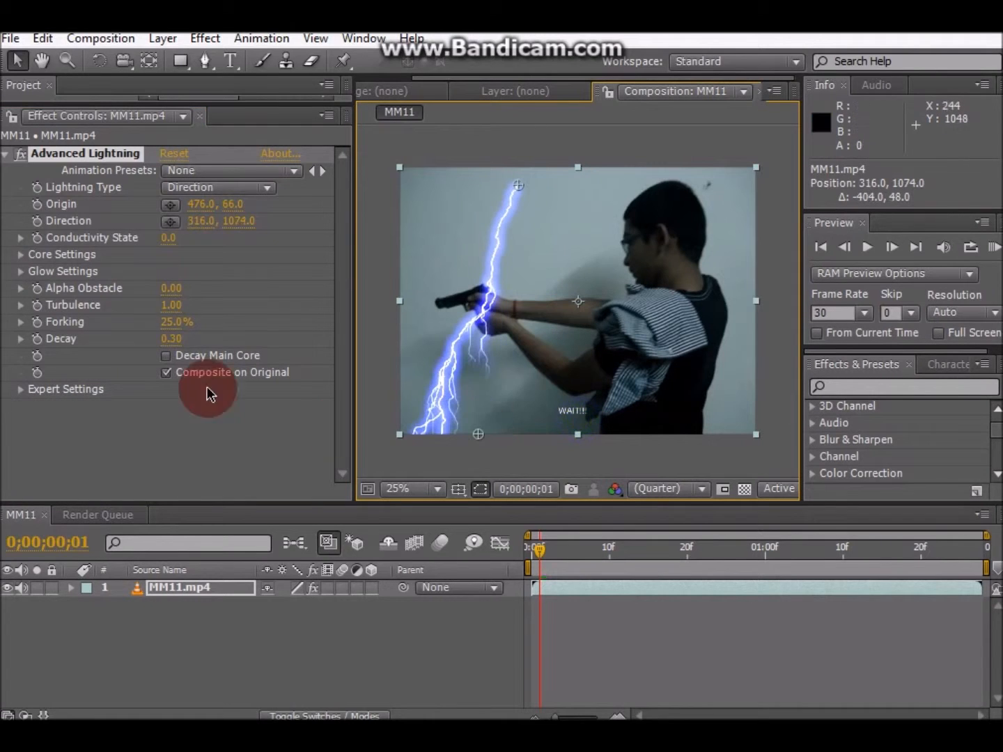
# Set the lightning's Alpha Obstacle to -2.10, Turbulence to 1.10 and Decay to 0.80, and move its origin above the frame to about 436, -374
pyautogui.moveTo(172, 291); pyautogui.dragTo(268, 310)
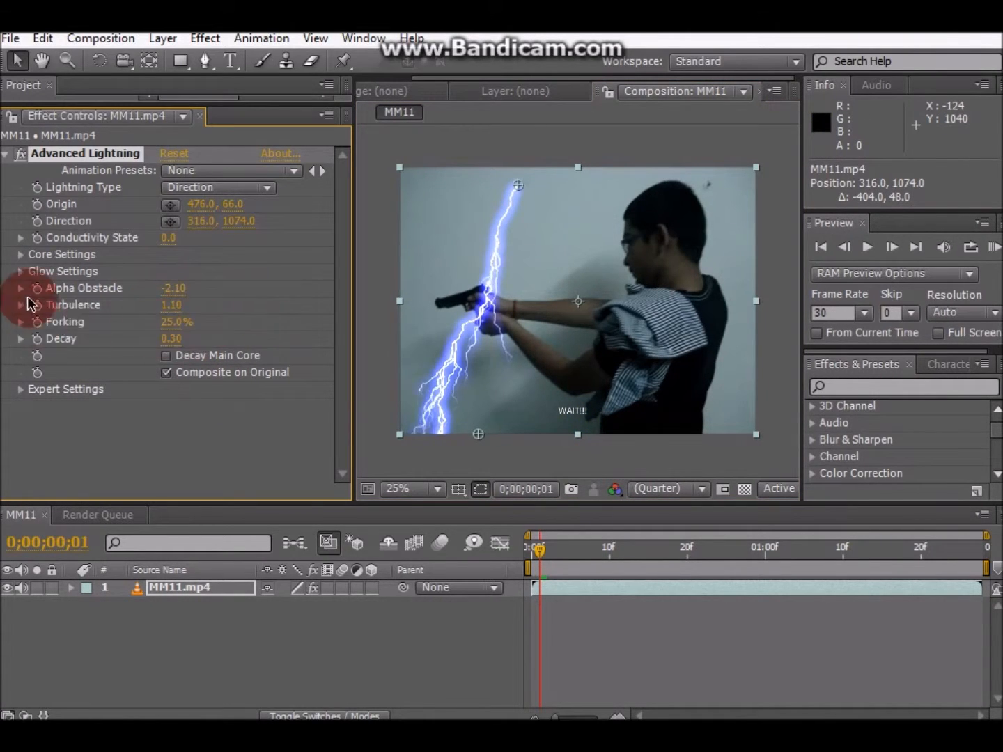
pyautogui.moveTo(174, 340); pyautogui.dragTo(224, 343)
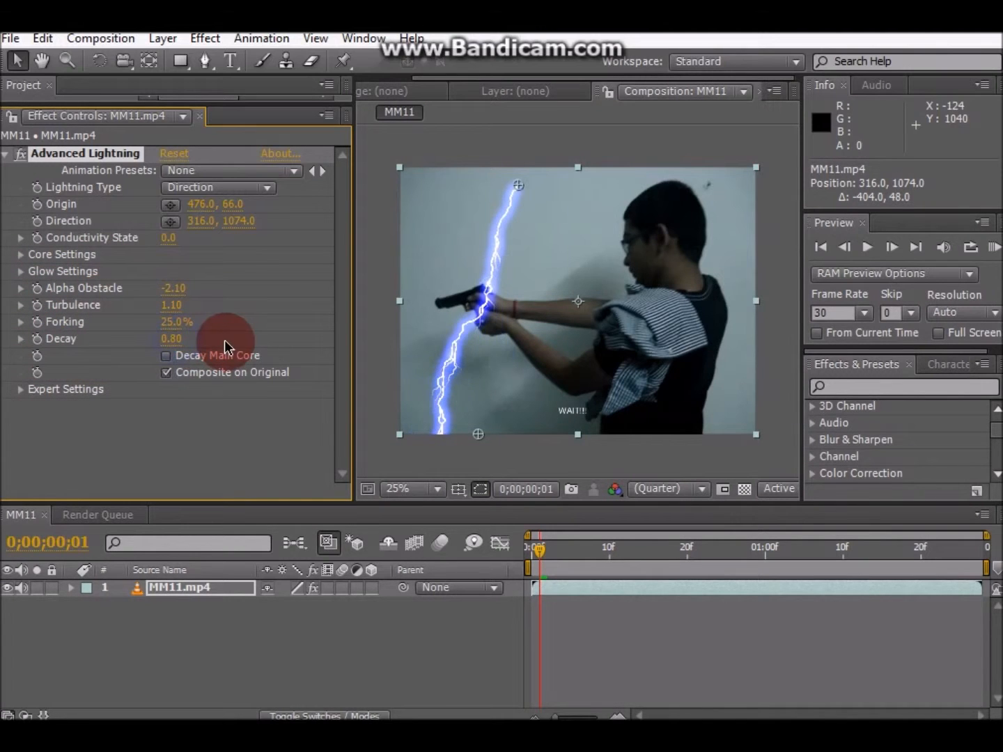
pyautogui.moveTo(542, 201); pyautogui.dragTo(479, 103)
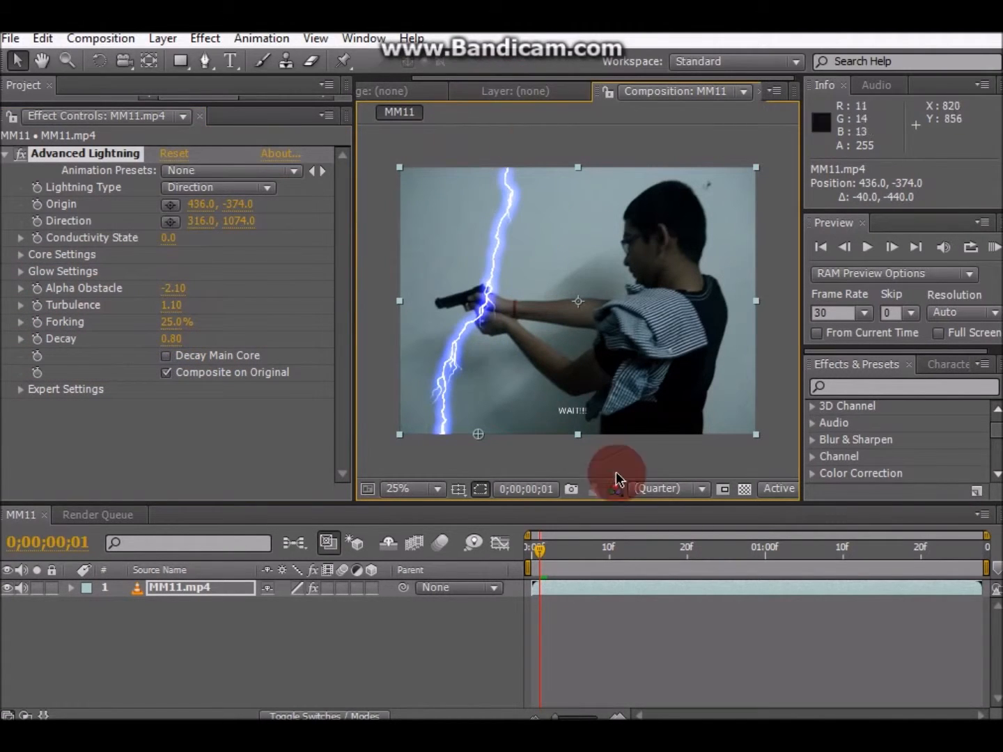
pyautogui.moveTo(557, 555); pyautogui.dragTo(530, 560)
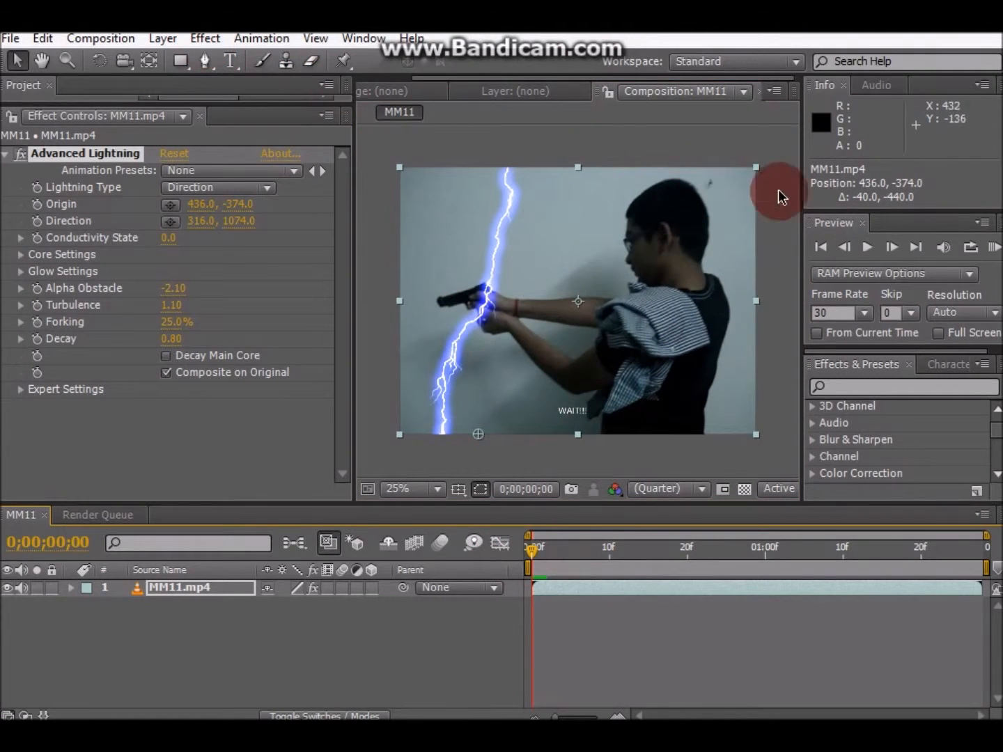
# Search the effects for "CC Particle W" and apply CC Particle World to the MM11.mp4 layer
pyautogui.click(891, 387)
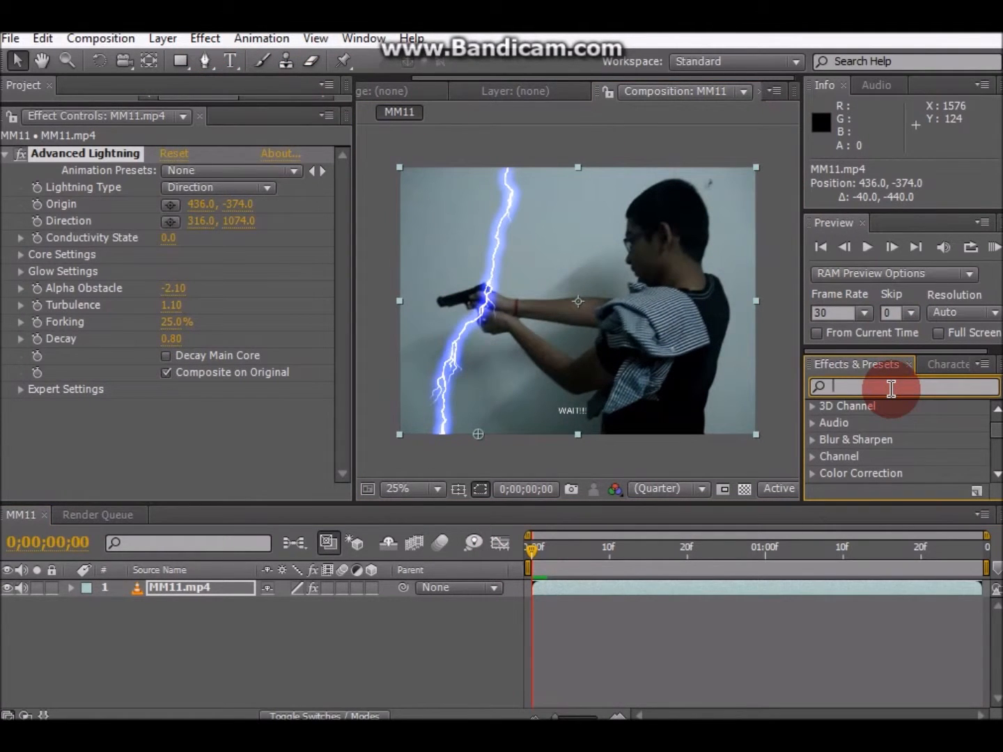
pyautogui.write('CC Particle')
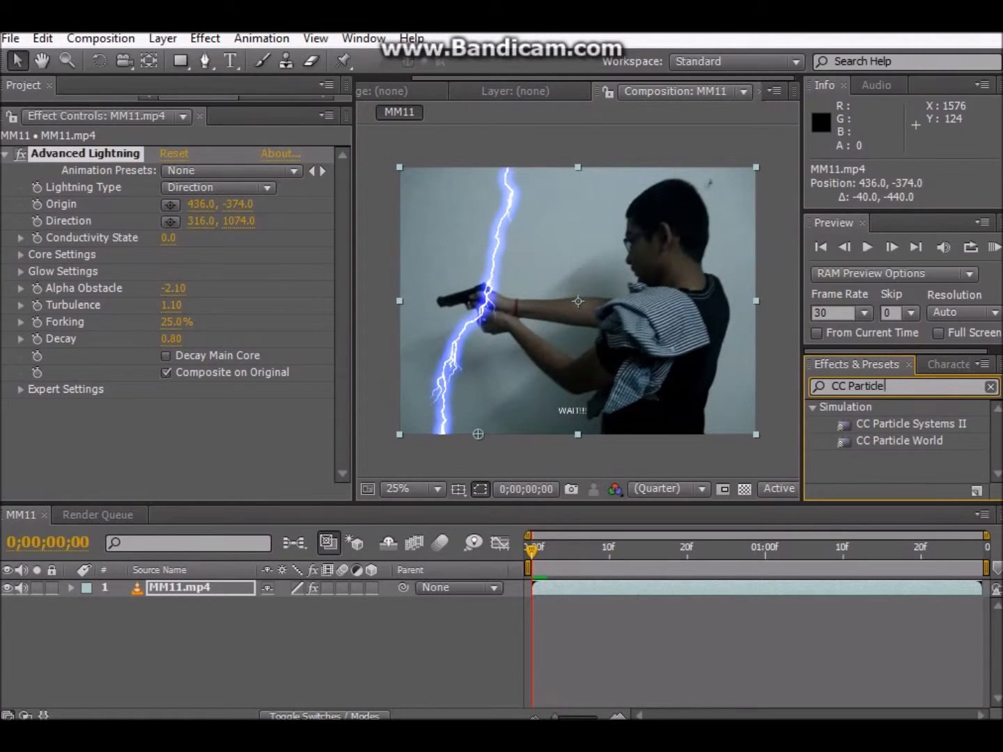
pyautogui.write(' W')
pyautogui.moveTo(899, 423); pyautogui.dragTo(173, 585)
pyautogui.moveTo(344, 371); pyautogui.dragTo(347, 411)
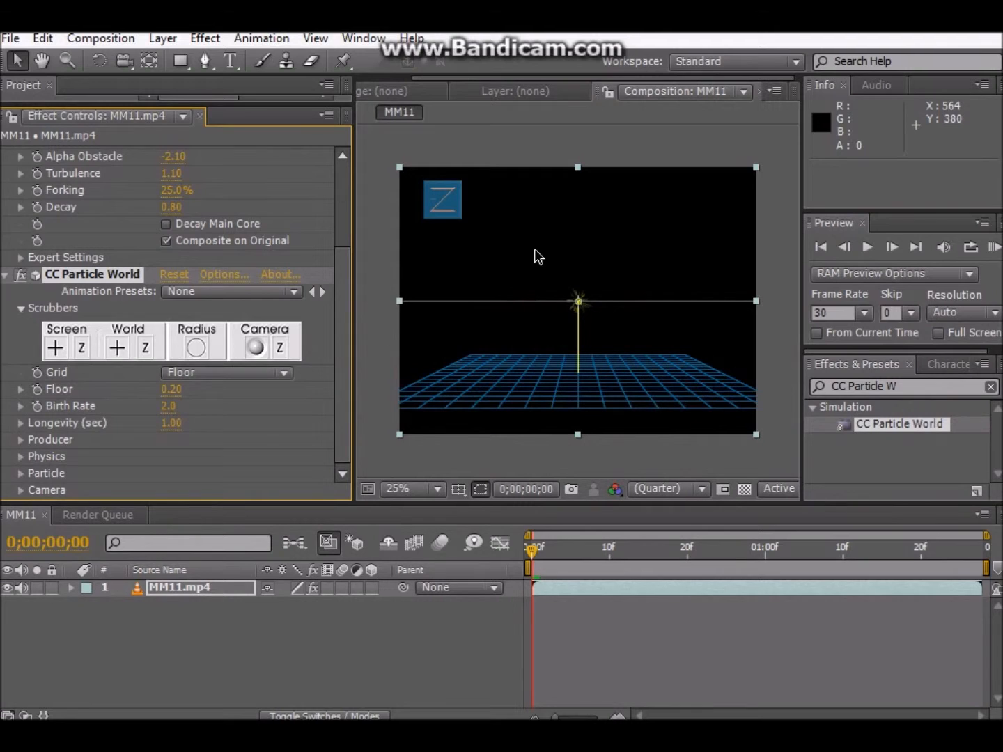
# Turn off Composite on Original for Advanced Lightning and move the current time to 0;00;01;04
pyautogui.click(169, 241)
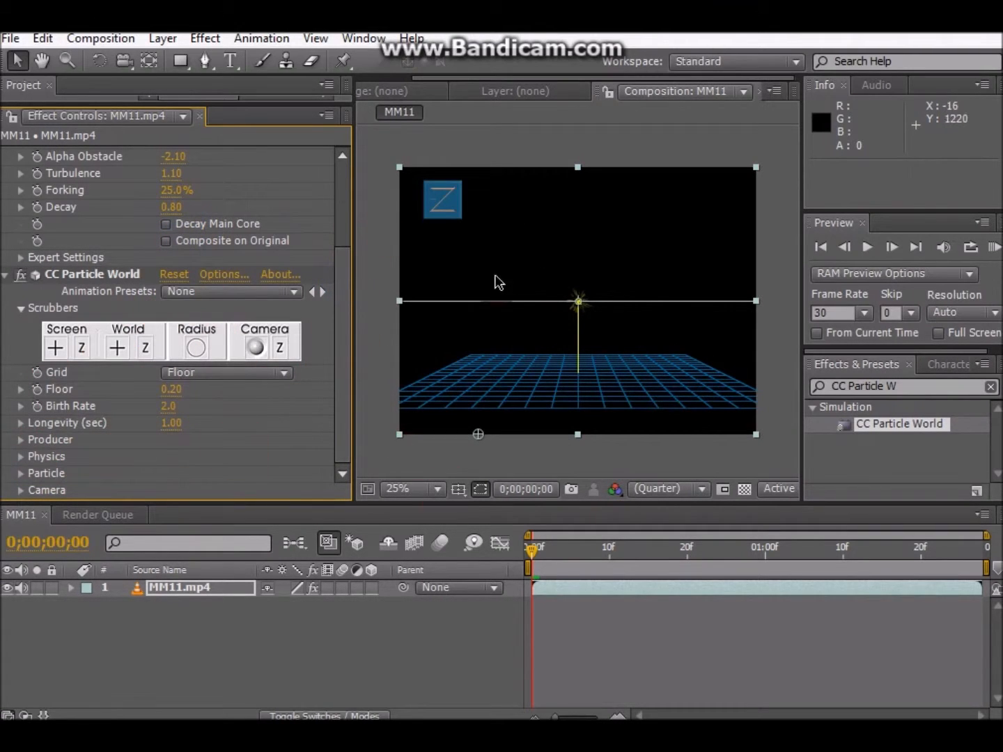
pyautogui.moveTo(534, 550); pyautogui.dragTo(795, 554)
# Set the MM11.mp4 layer's blending mode to Screen
pyautogui.rightClick(596, 326)
pyautogui.moveTo(669, 259)
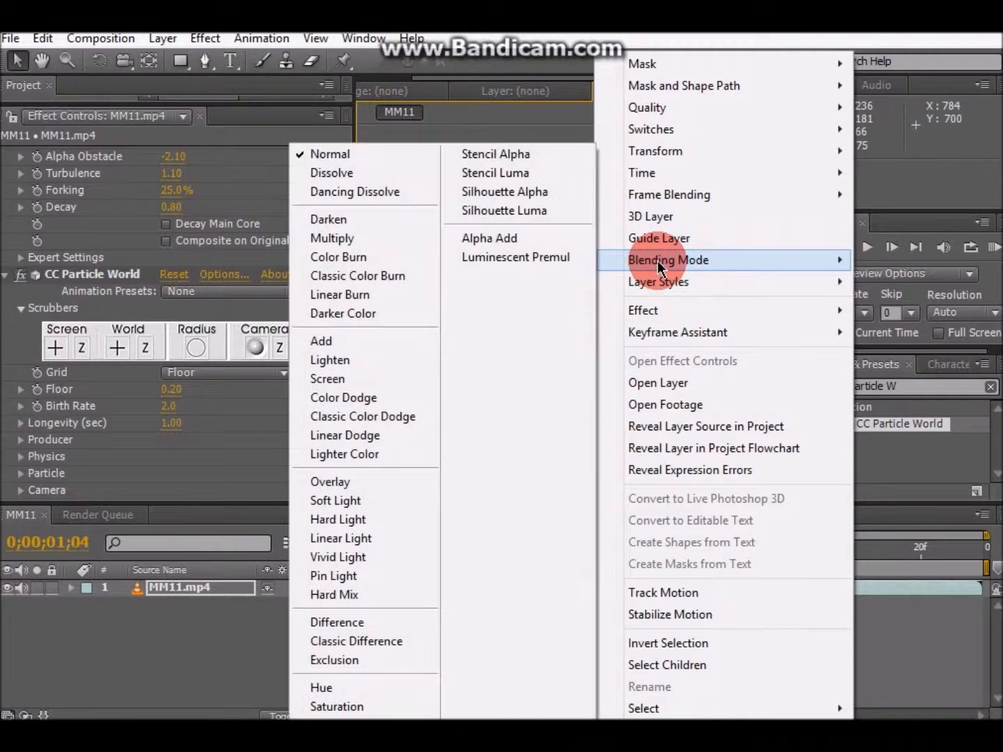
pyautogui.click(358, 379)
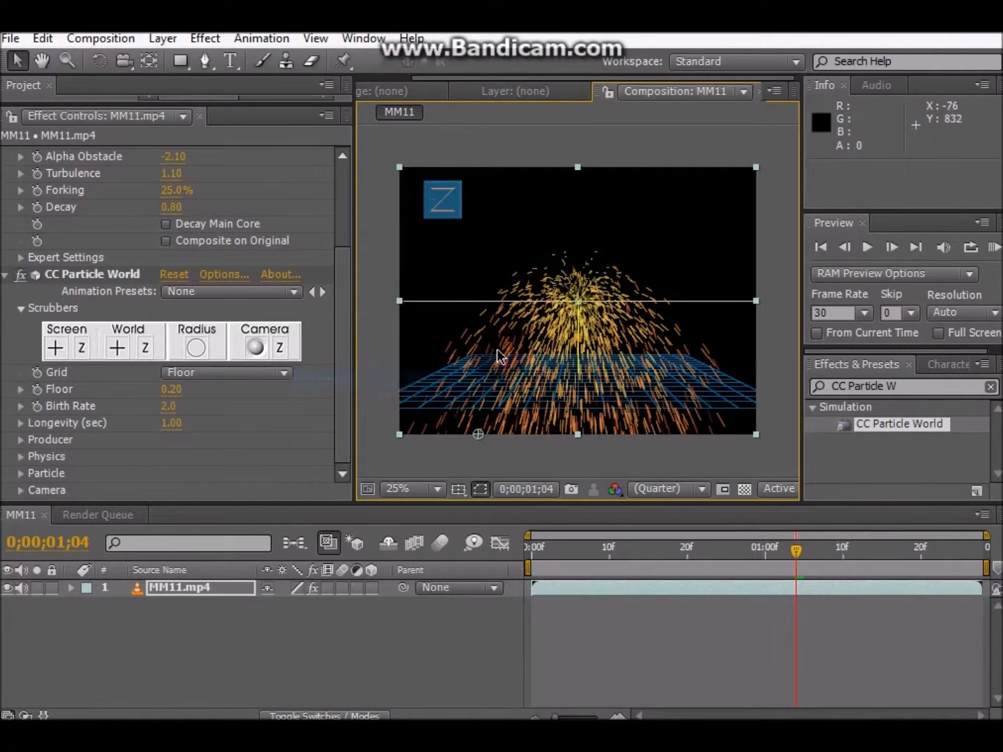